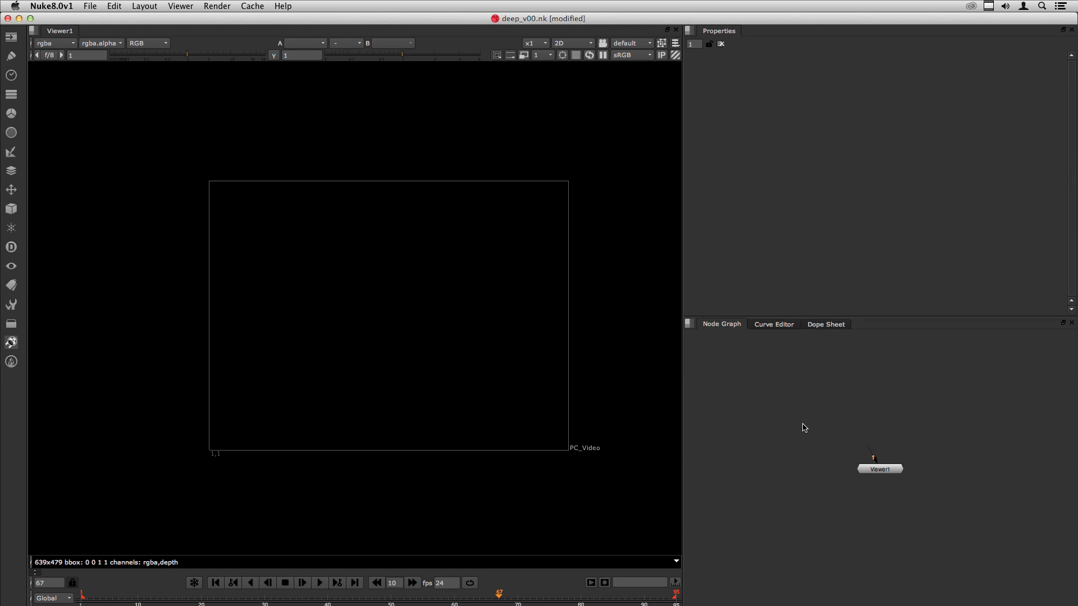
Create a DeepRead and queue the character_deep.####.exr 1-95 sequence from the deep/character/deep folder
{"action": "left_click", "coordinate": [11, 247]}
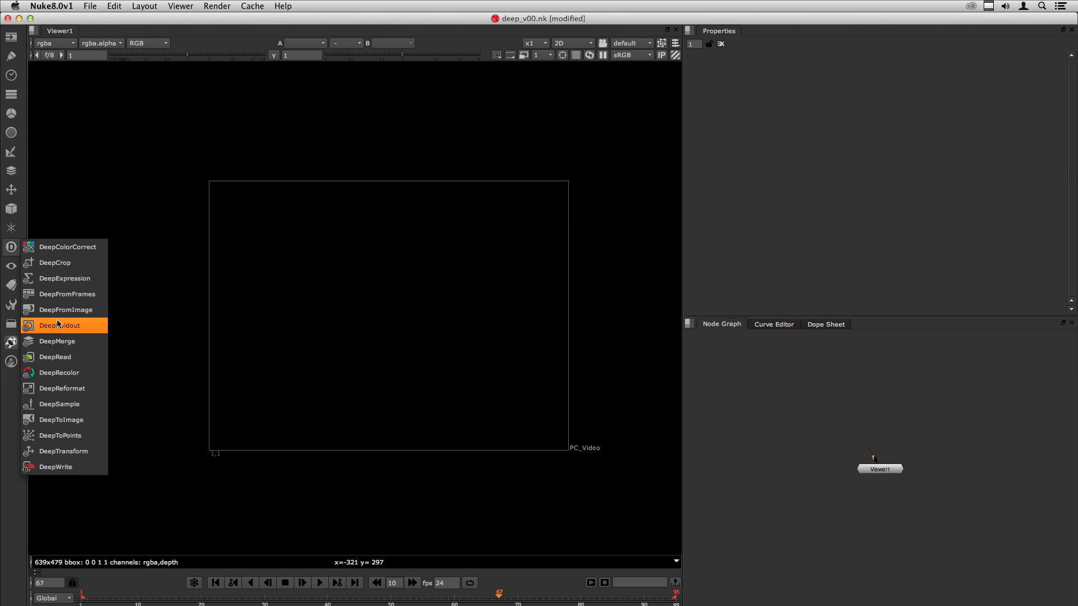
{"action": "left_click", "coordinate": [62, 362]}
{"action": "left_click", "coordinate": [323, 313]}
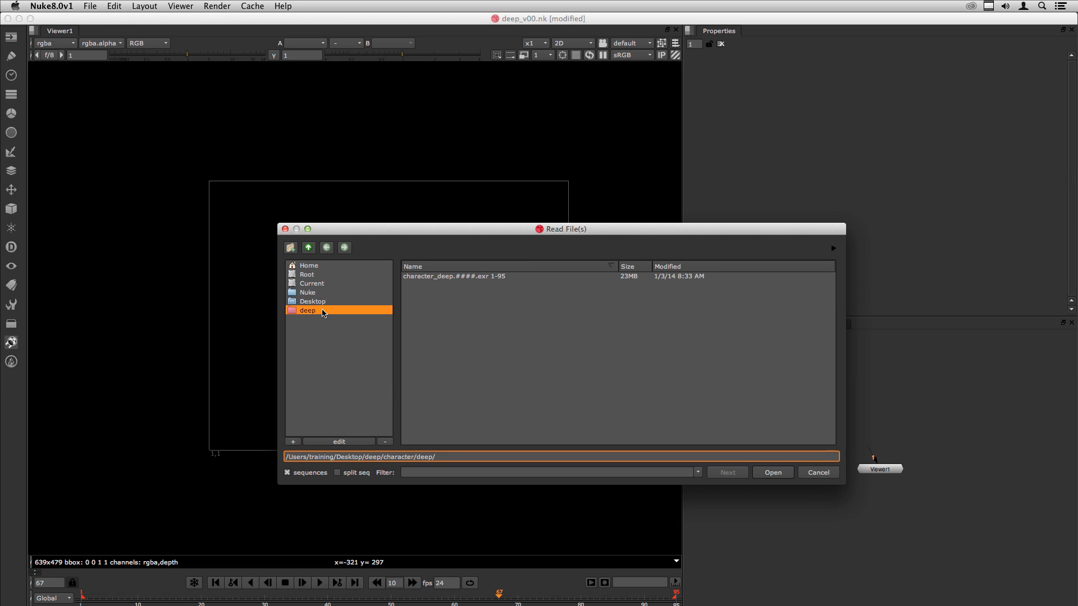
{"action": "left_click", "coordinate": [309, 309]}
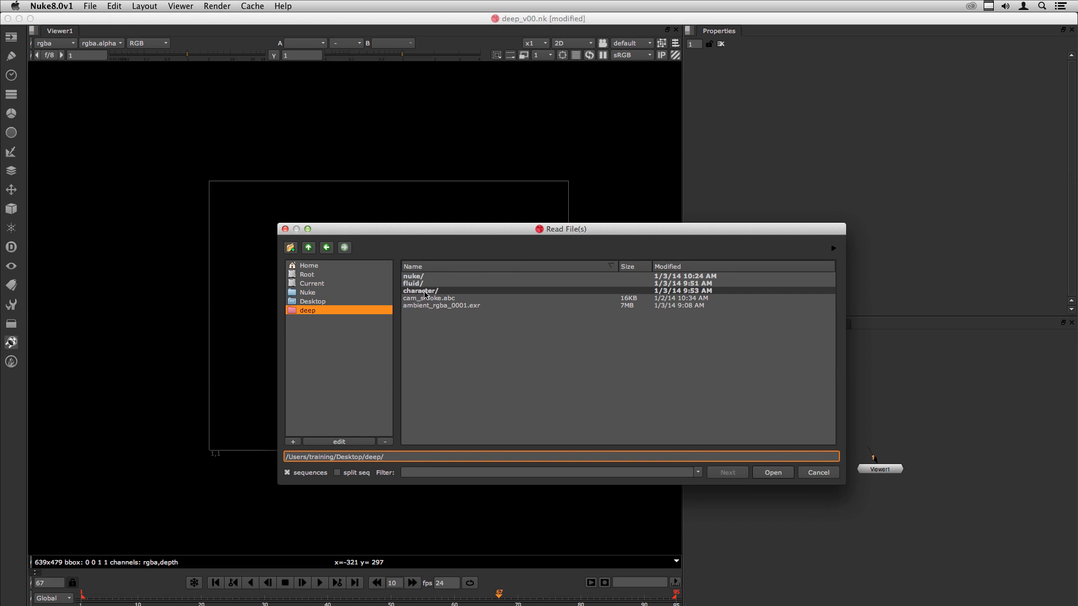
{"action": "double_click", "coordinate": [422, 291]}
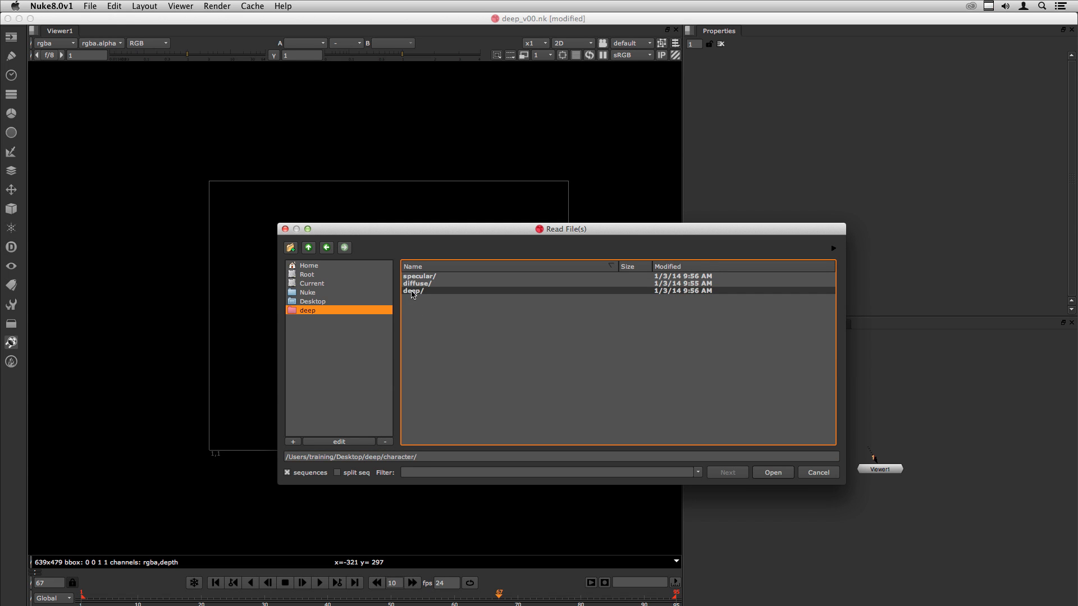
{"action": "double_click", "coordinate": [413, 291]}
{"action": "left_click", "coordinate": [432, 278]}
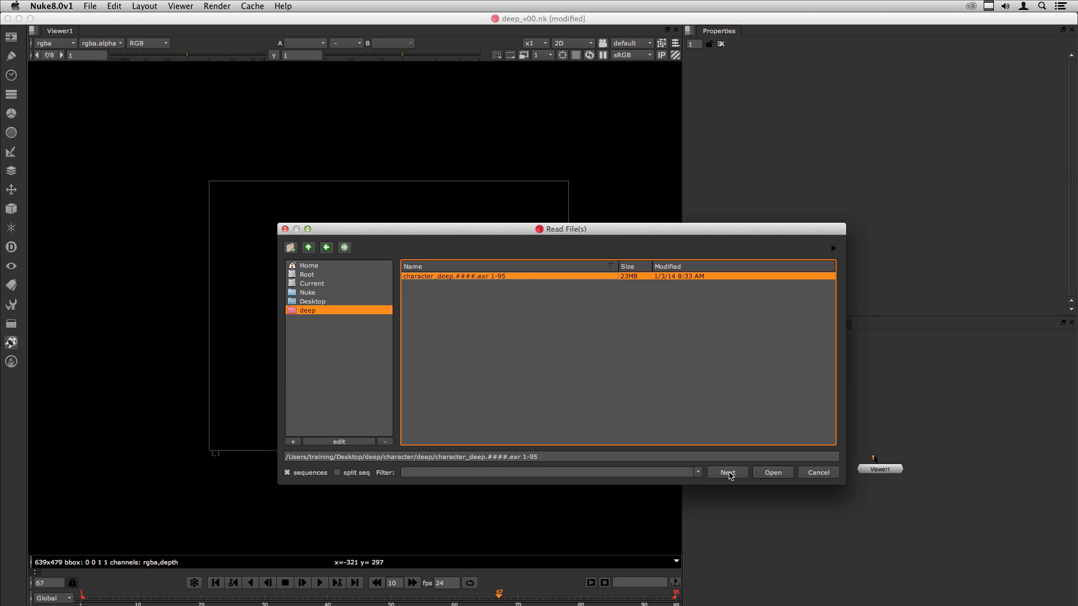
{"action": "left_click", "coordinate": [727, 473]}
Select ambient_rgba_0001.exr in the main deep folder as the second file and import both deep files
{"action": "left_click", "coordinate": [309, 248]}
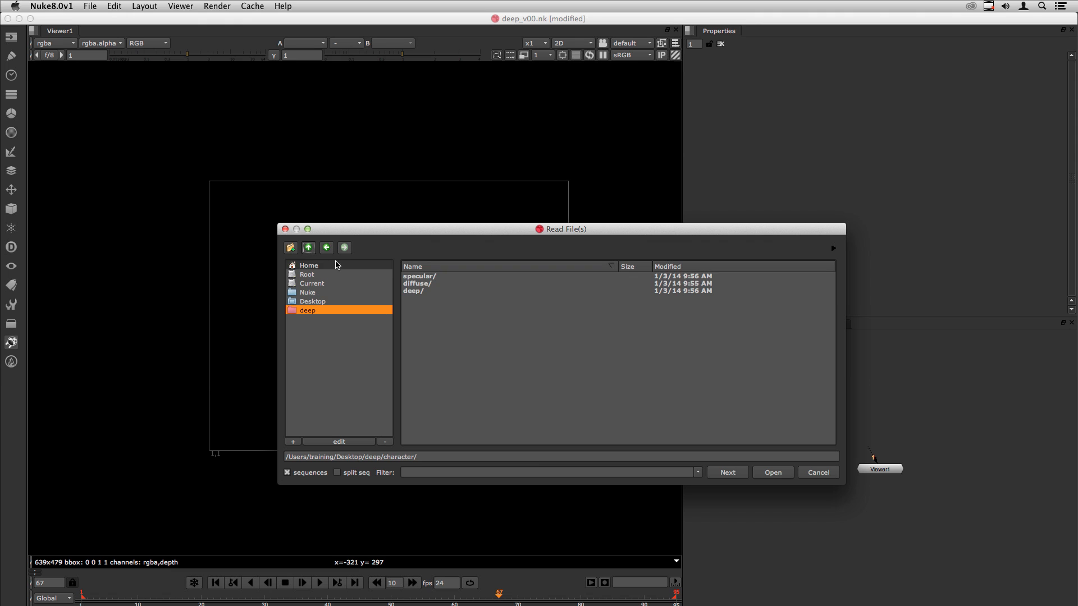
{"action": "left_click", "coordinate": [309, 248]}
{"action": "left_click", "coordinate": [425, 307]}
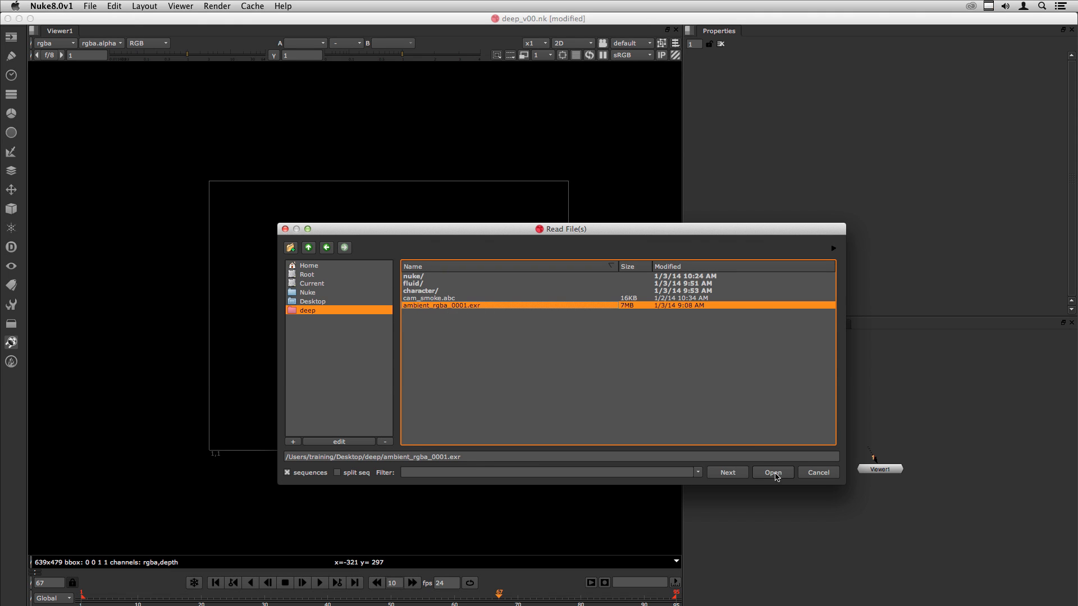
{"action": "left_click", "coordinate": [773, 473]}
Line up the two DeepRead nodes side by side above the viewer node, with character_deep first and ambient_rgba spaced apart from it
{"action": "left_click_drag", "start_coordinate": [834, 410], "coordinate": [784, 412]}
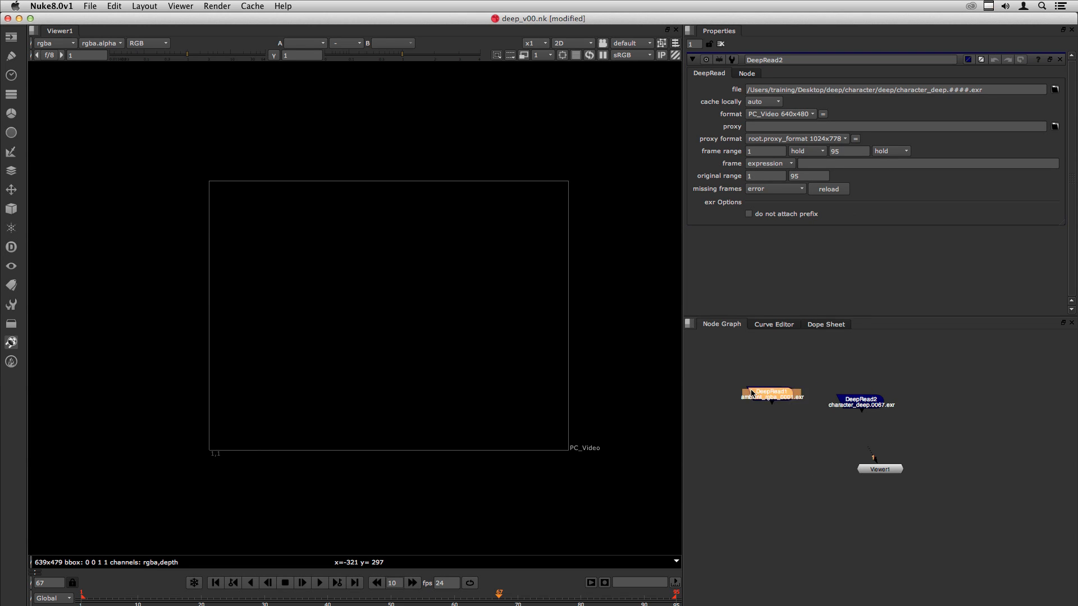
{"action": "left_click_drag", "start_coordinate": [693, 359], "coordinate": [901, 440]}
{"action": "key", "text": "l"}
{"action": "left_click", "coordinate": [819, 440]}
{"action": "scroll", "coordinate": [807, 428], "scroll_direction": "up", "scroll_amount": 5}
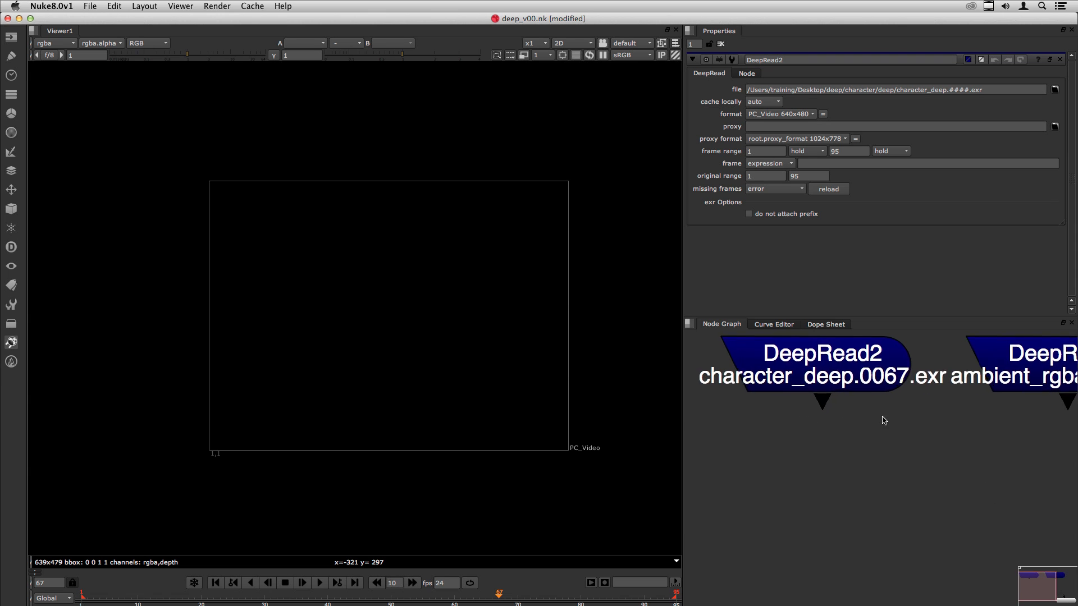
{"action": "scroll", "coordinate": [894, 472], "scroll_direction": "right", "scroll_amount": 3}
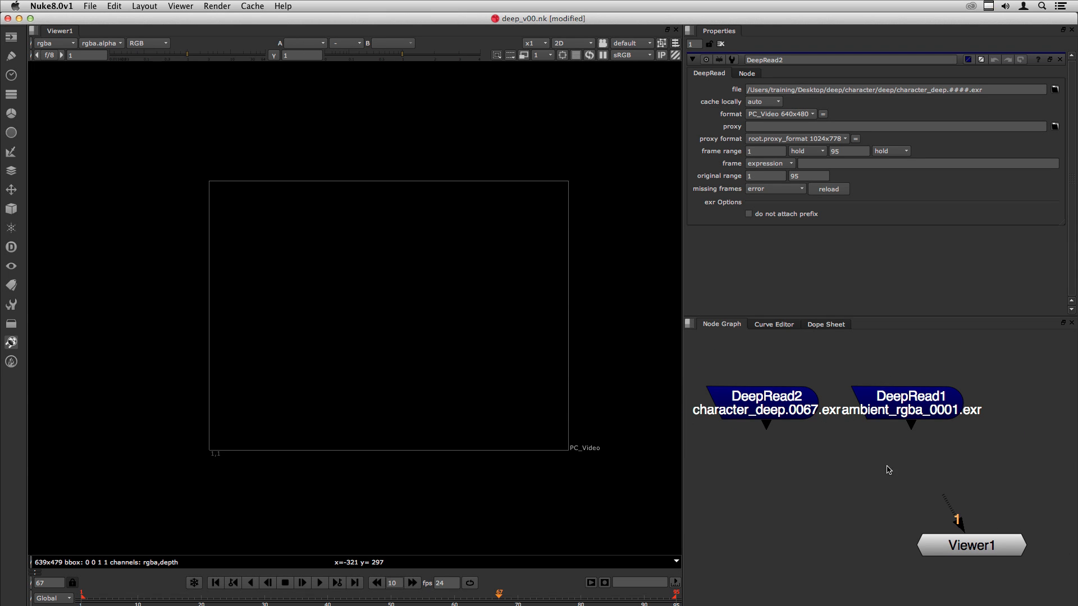
{"action": "left_click", "coordinate": [752, 404]}
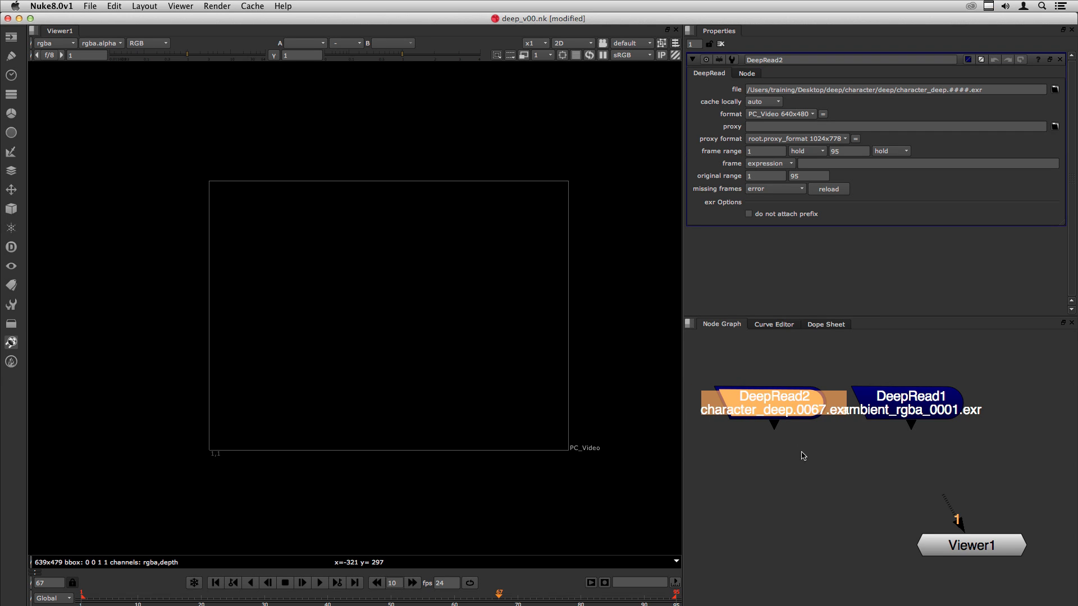
{"action": "left_click_drag", "start_coordinate": [921, 405], "coordinate": [972, 405]}
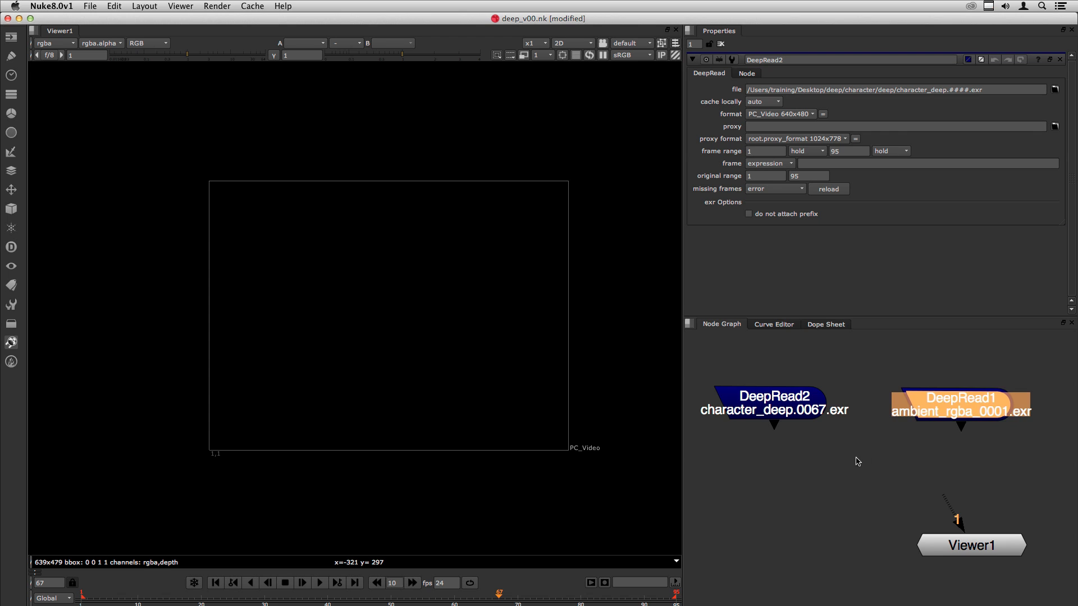
{"action": "left_click", "coordinate": [857, 460]}
Connect the character_deep node to viewer input 1 and the ambient_rgba node to viewer input 2
{"action": "left_click_drag", "start_coordinate": [951, 508], "coordinate": [778, 407]}
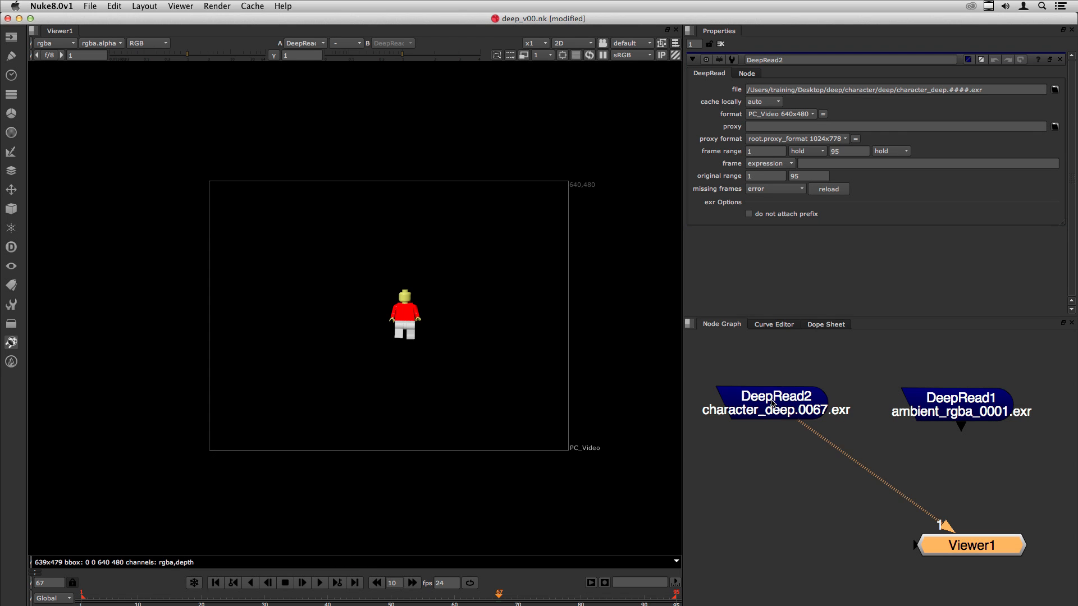
{"action": "left_click", "coordinate": [948, 415]}
{"action": "key", "text": "2"}
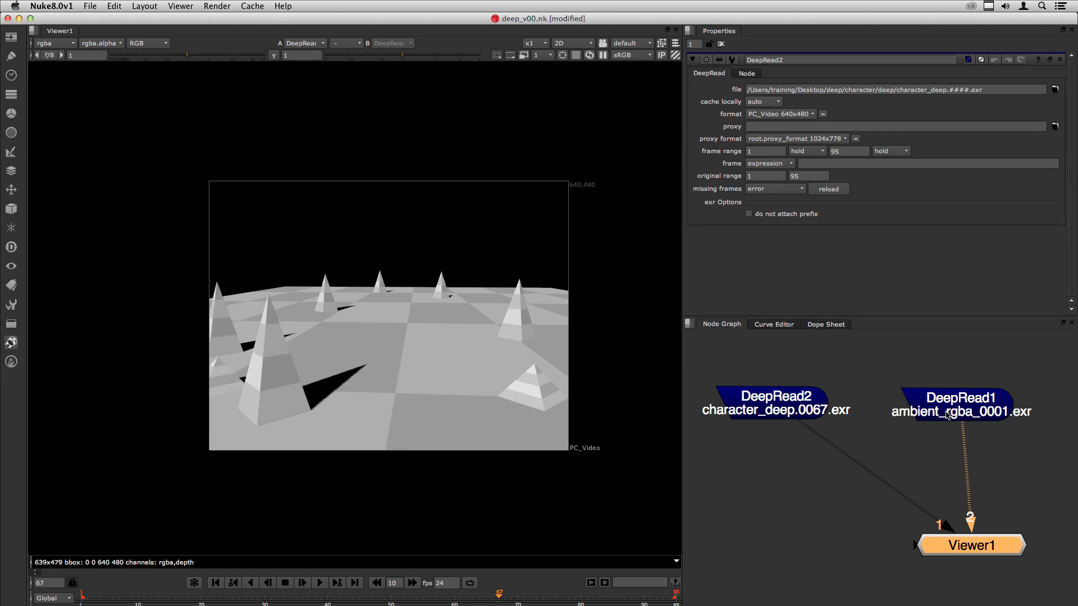
Compare the deep character render with the deep ambient environment in the viewer
{"action": "left_click", "coordinate": [786, 406]}
{"action": "key", "text": "1"}
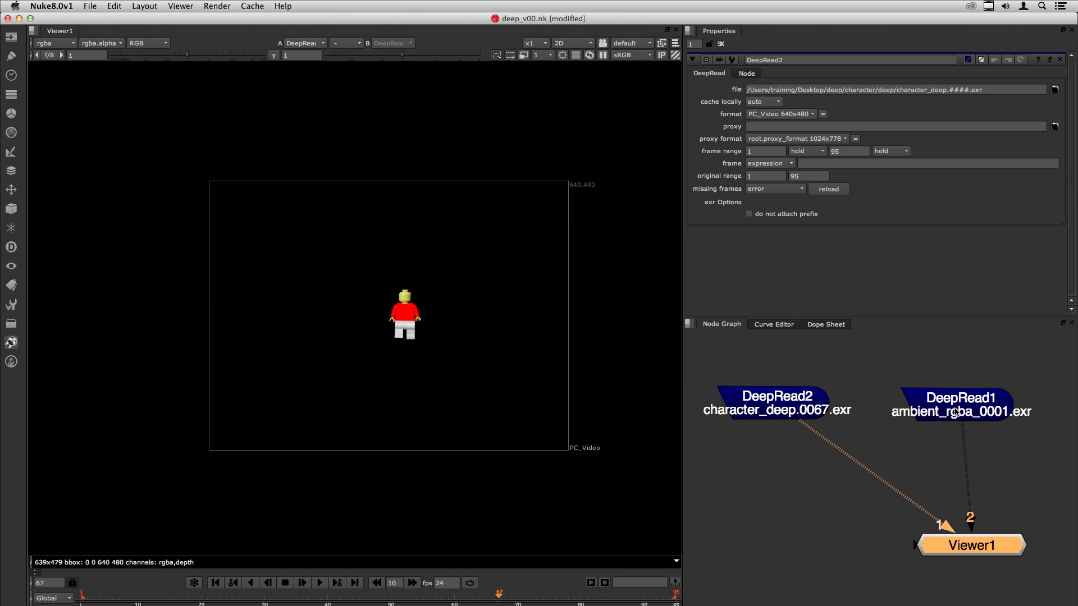
{"action": "left_click", "coordinate": [978, 408]}
{"action": "key", "text": "2"}
{"action": "left_click", "coordinate": [778, 416]}
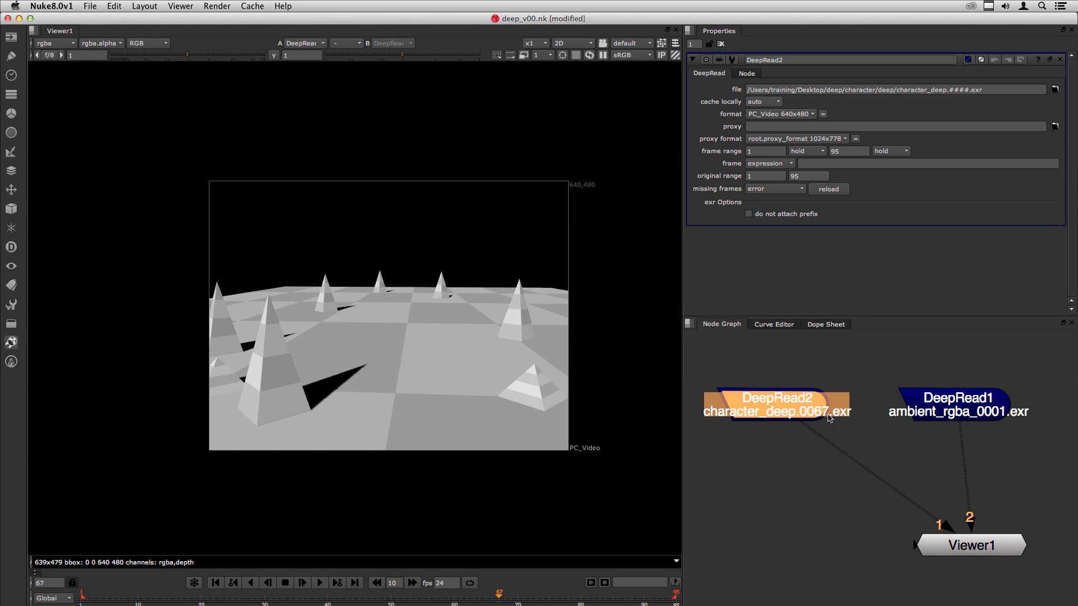
{"action": "left_click", "coordinate": [958, 408]}
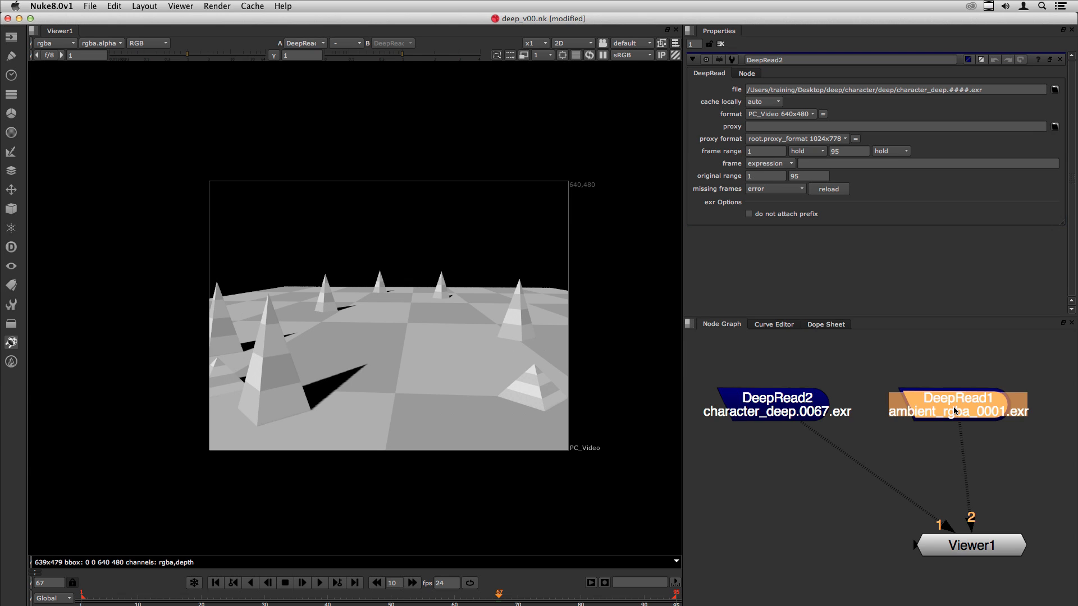
{"action": "left_click", "coordinate": [776, 413]}
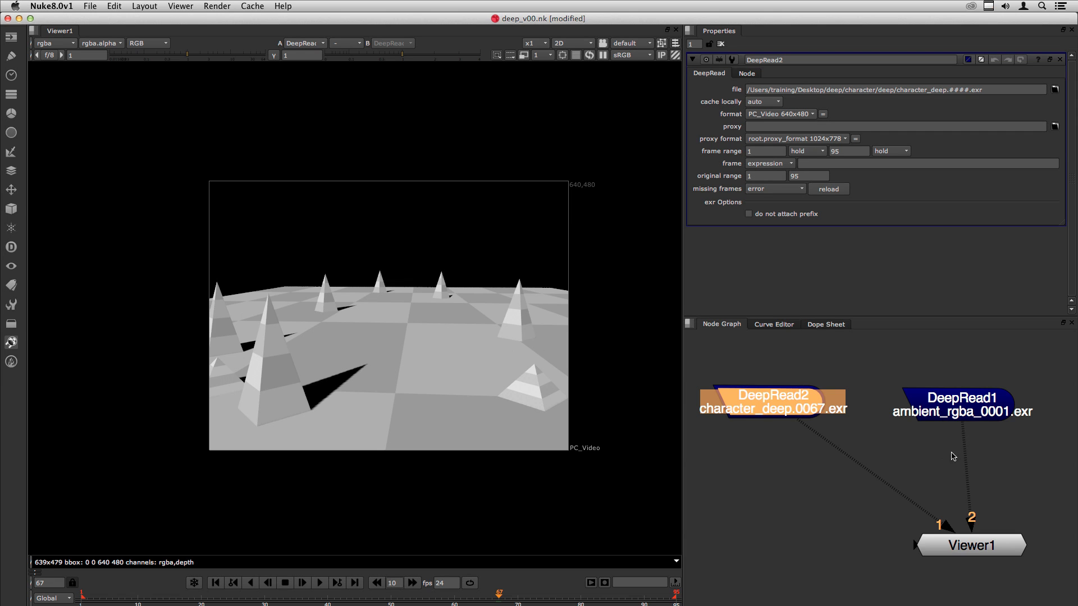
Create a Read and queue the character_diffuse.####.exr 1-95 sequence from the character/diffuse folder
{"action": "scroll", "coordinate": [953, 456], "scroll_direction": "down", "scroll_amount": 3}
{"action": "left_click", "coordinate": [939, 434]}
{"action": "key", "text": "r"}
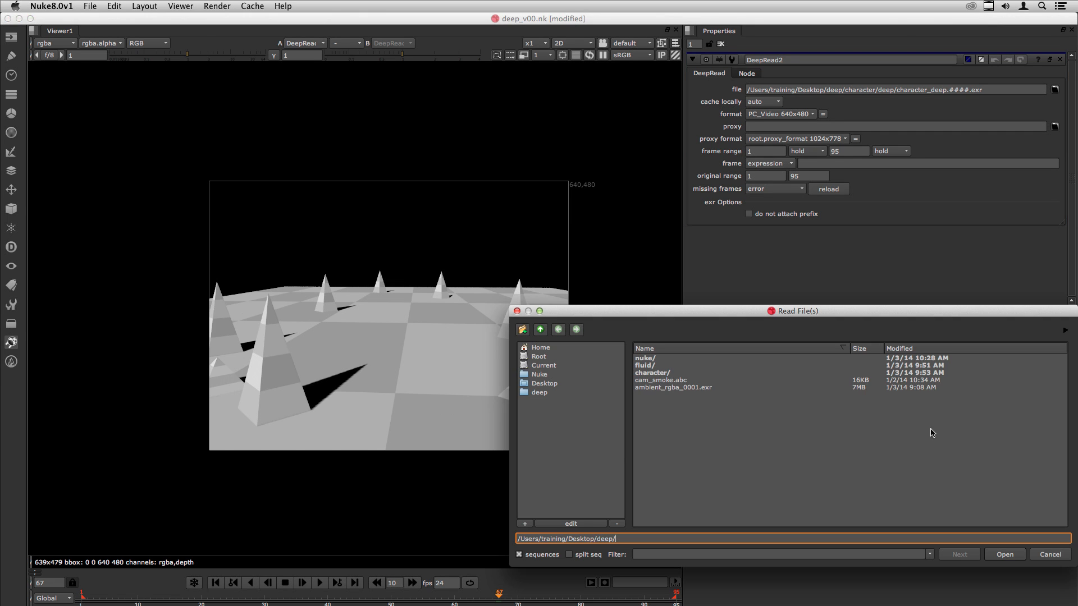
{"action": "double_click", "coordinate": [649, 373]}
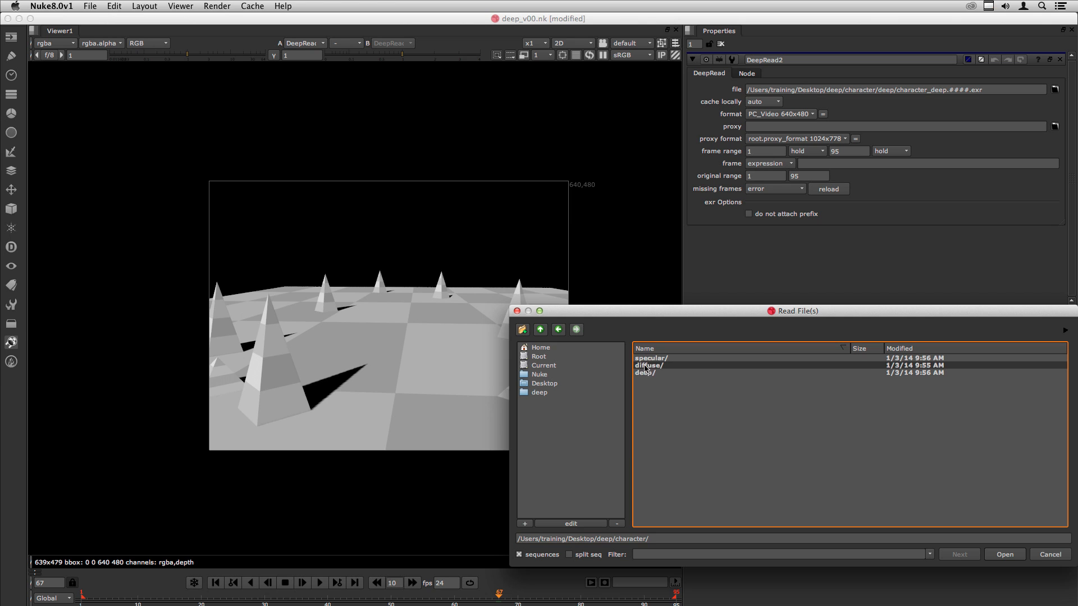
{"action": "double_click", "coordinate": [651, 366]}
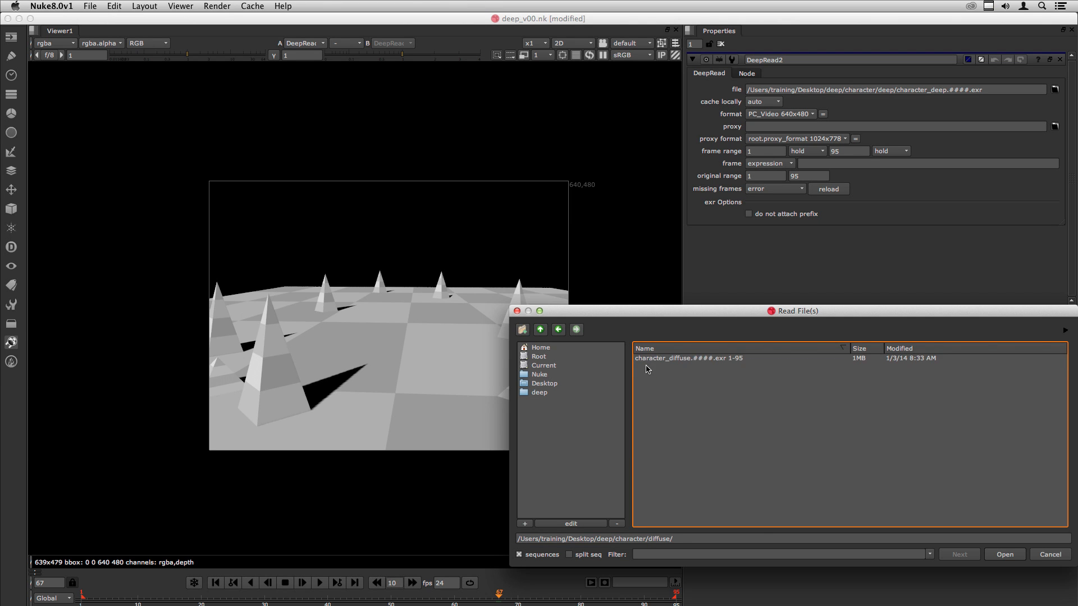
{"action": "left_click", "coordinate": [657, 360]}
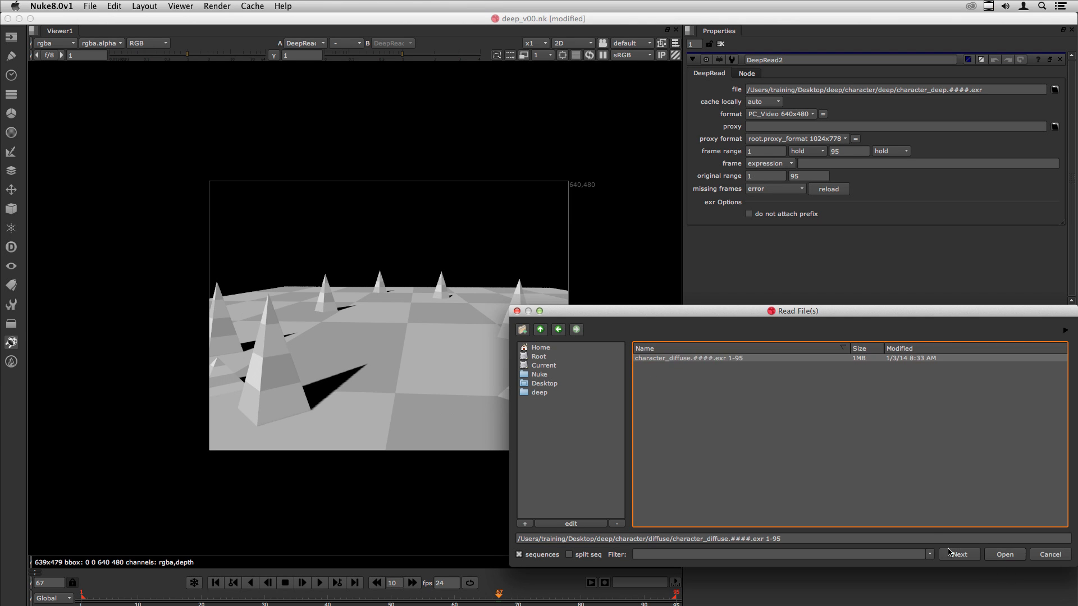
Select the character_specular.####.exr 1-95 sequence from the specular folder as well and import both passes
{"action": "left_click", "coordinate": [541, 331]}
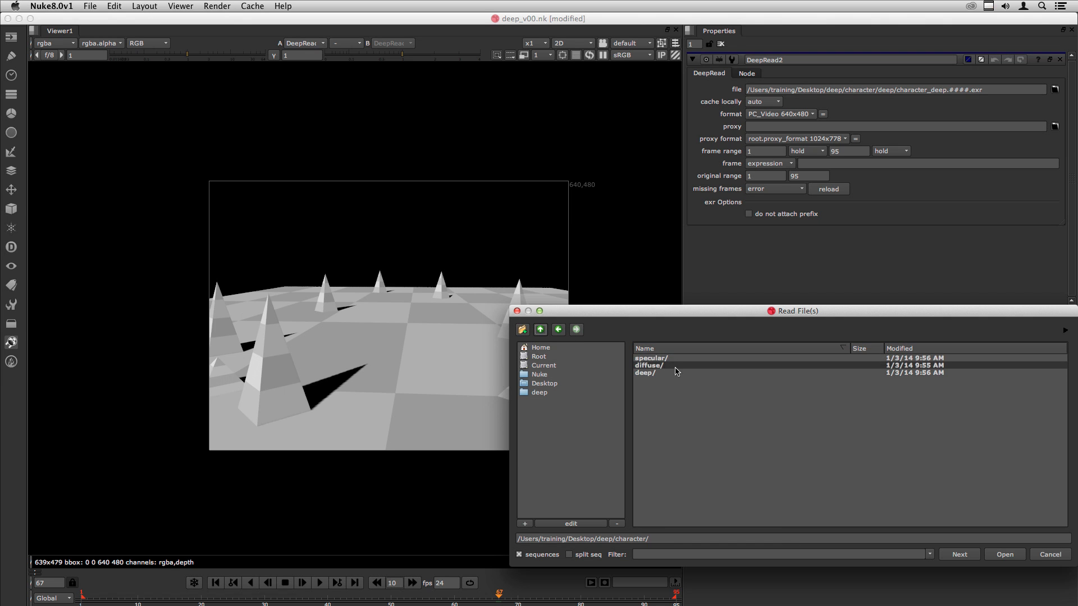
{"action": "double_click", "coordinate": [654, 360]}
{"action": "left_click", "coordinate": [679, 360]}
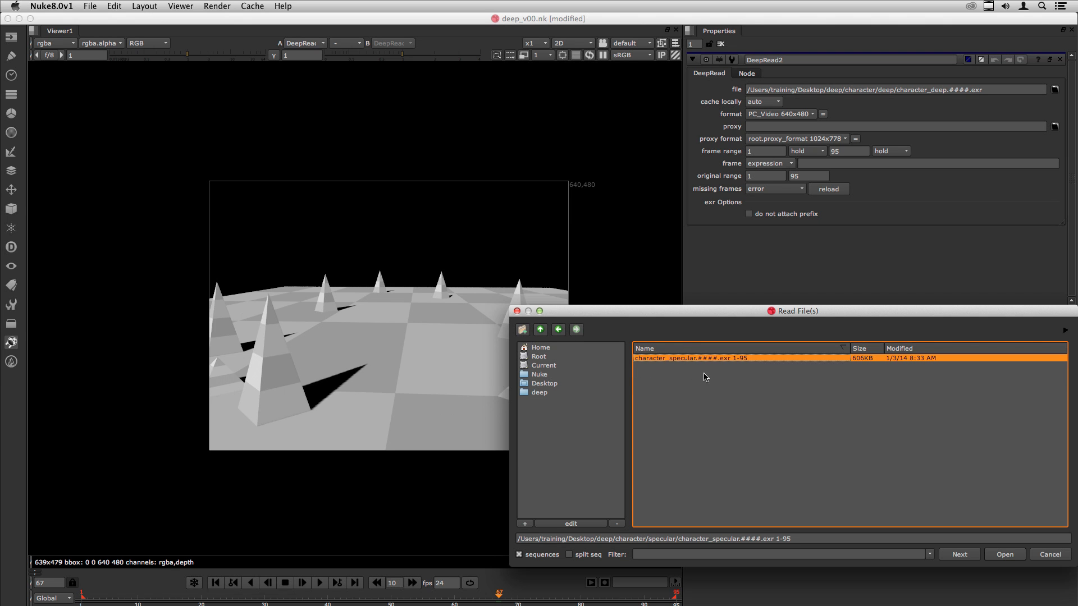
{"action": "left_click", "coordinate": [998, 554]}
Examine the character's specular and diffuse passes one after the other in the viewer
{"action": "left_click", "coordinate": [1008, 437]}
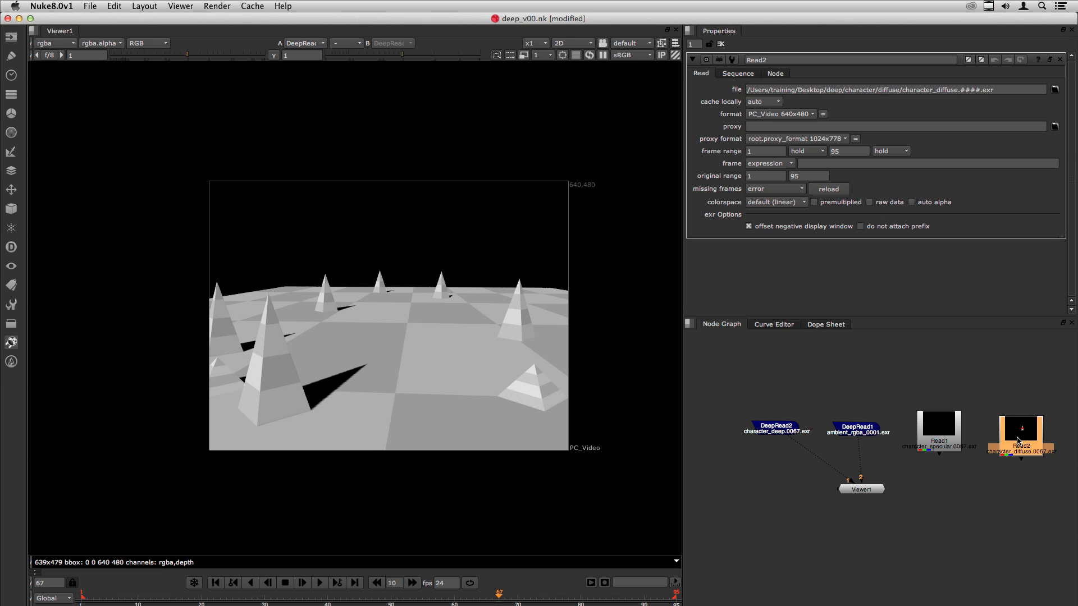
{"action": "key", "text": "1"}
{"action": "left_click", "coordinate": [938, 429]}
{"action": "key", "text": "2"}
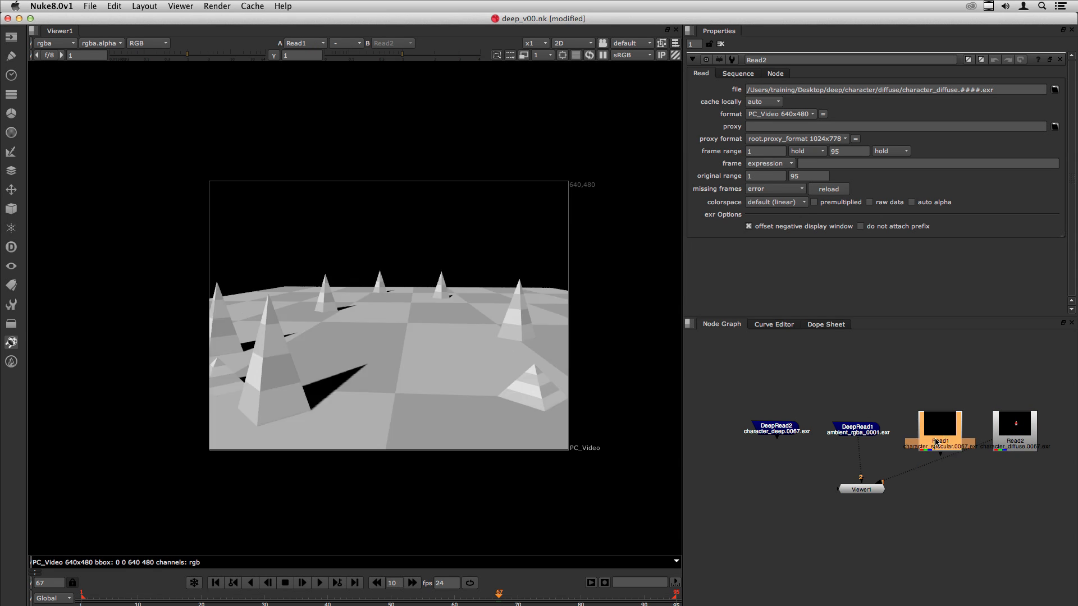
{"action": "left_click", "coordinate": [1013, 435]}
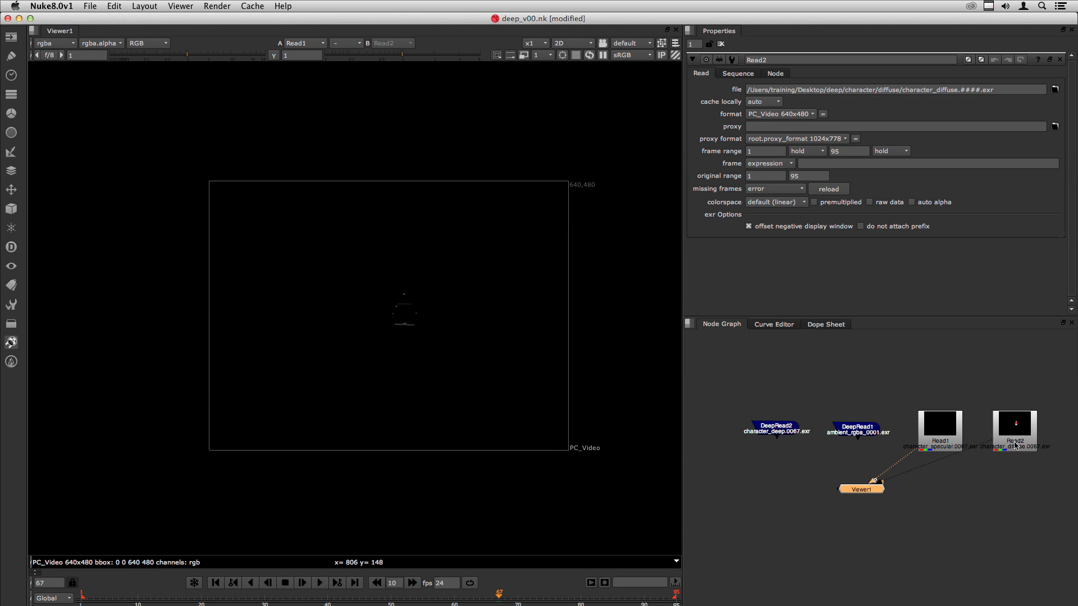
{"action": "key", "text": "1"}
{"action": "left_click_drag", "start_coordinate": [1017, 426], "coordinate": [1014, 430]}
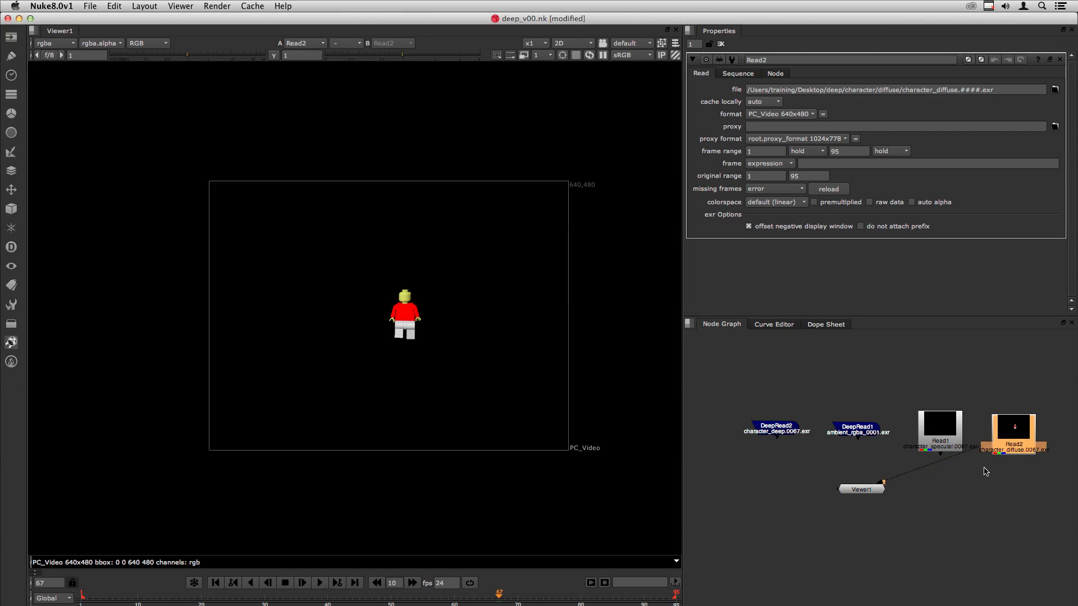
Try a regular Merge node with the specular pass as input A over the diffuse pass as input B
{"action": "left_click", "coordinate": [960, 512]}
{"action": "key", "text": "m"}
{"action": "left_click_drag", "start_coordinate": [961, 513], "coordinate": [1017, 458]}
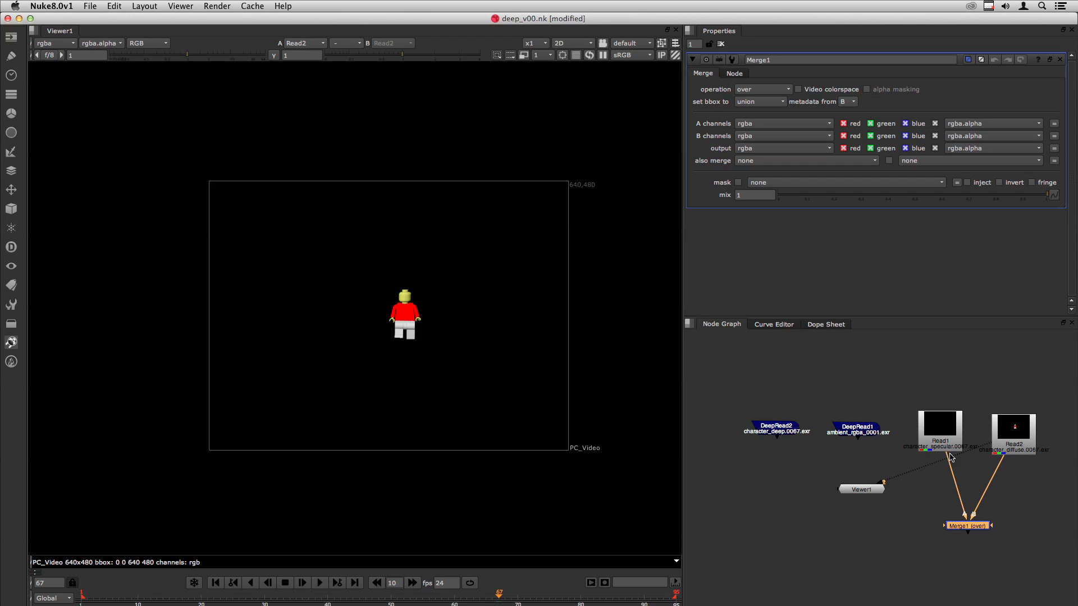
{"action": "left_click", "coordinate": [860, 432]}
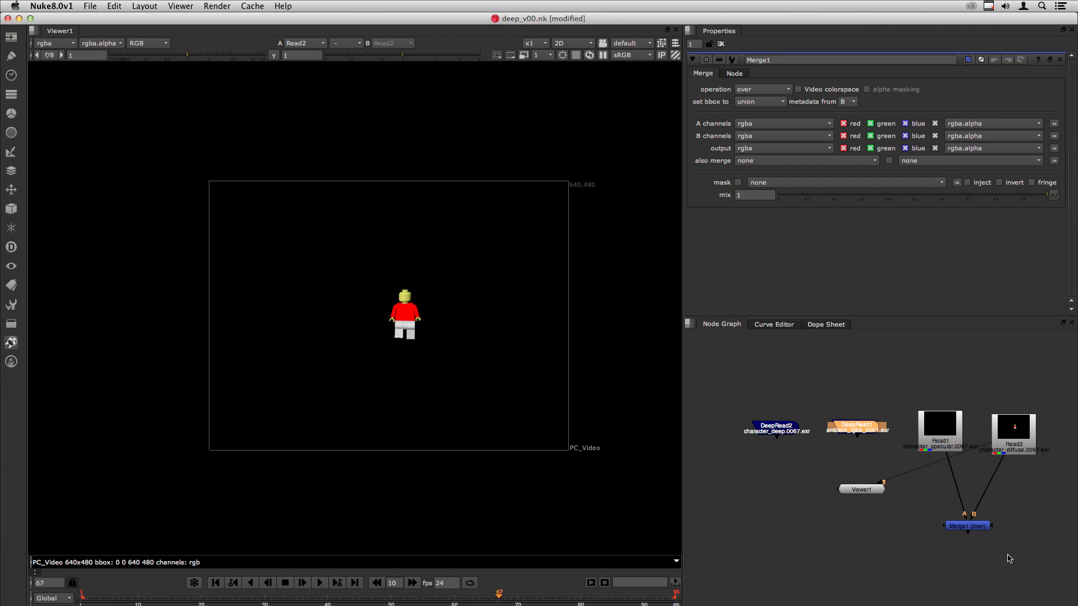
{"action": "left_click", "coordinate": [967, 526]}
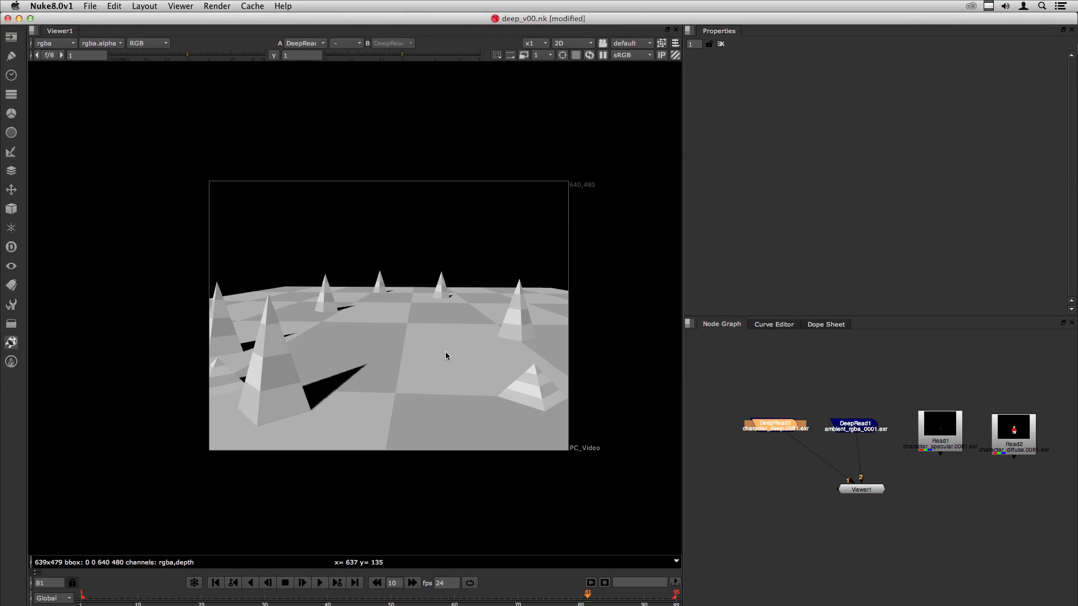
Add a DeepMerge node under the character_deep node as input A and connect the ambient_rgba node to input B
{"action": "left_click", "coordinate": [12, 247]}
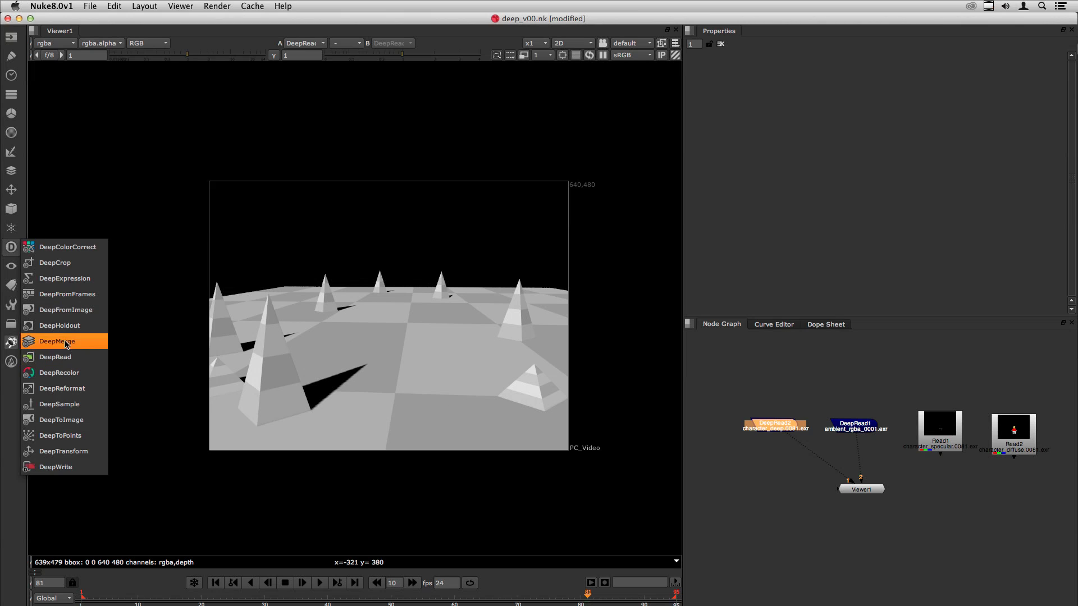
{"action": "left_click", "coordinate": [66, 341]}
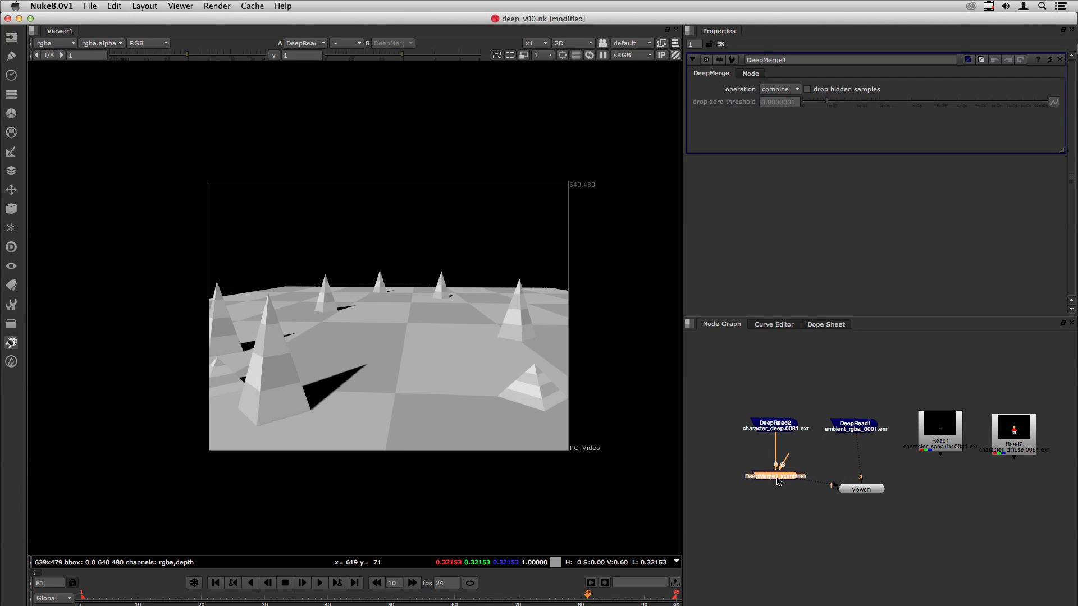
{"action": "left_click", "coordinate": [781, 477]}
{"action": "scroll", "coordinate": [780, 478], "scroll_direction": "up", "scroll_amount": 5}
{"action": "middle_click_drag", "start_coordinate": [884, 442], "coordinate": [936, 475]}
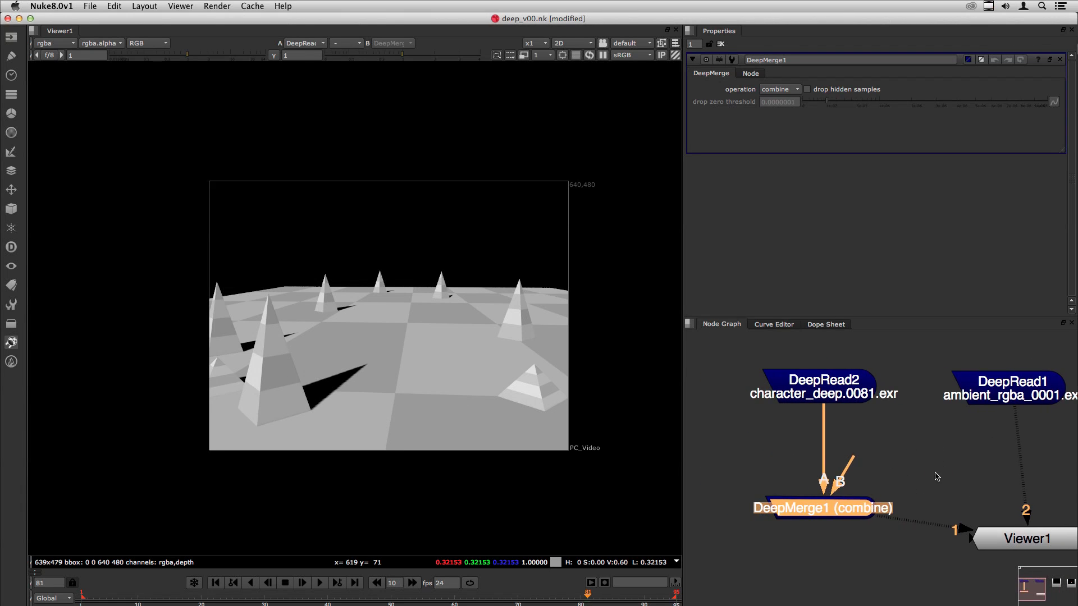
{"action": "left_click", "coordinate": [934, 475]}
{"action": "left_click_drag", "start_coordinate": [850, 465], "coordinate": [1010, 395]}
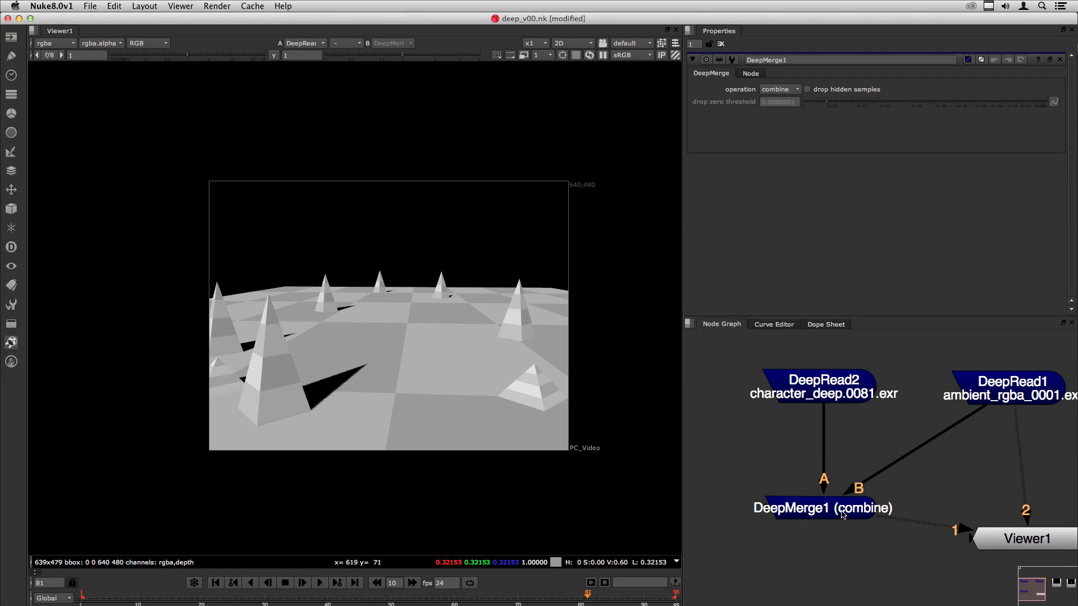
Show the DeepMerge result in the viewer and insert a DeepTransform node between the character_deep node and the merge's input A
{"action": "key", "text": "2"}
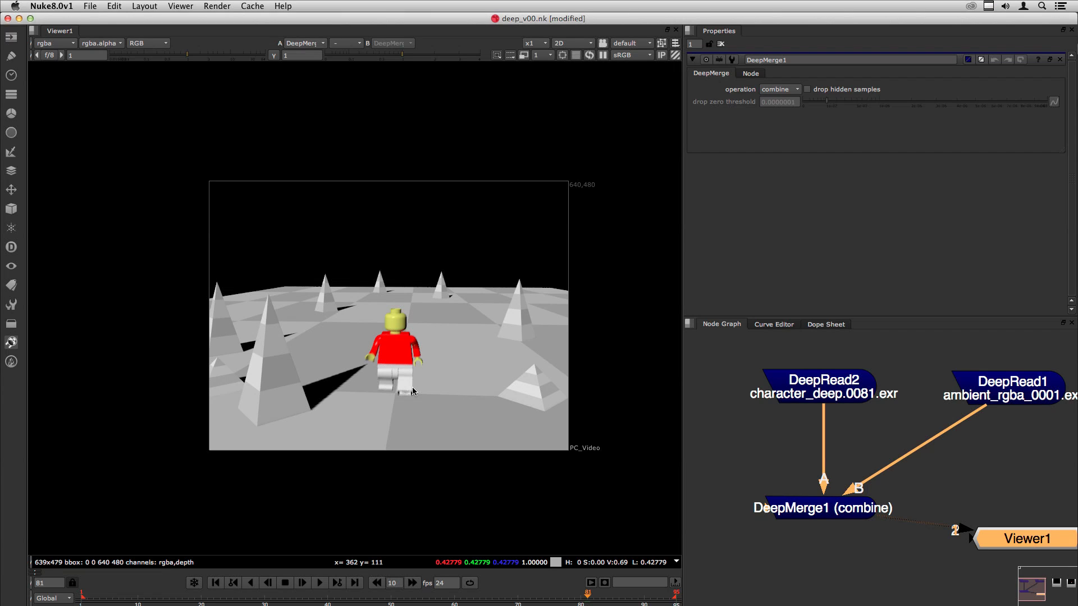
{"action": "left_click", "coordinate": [754, 444]}
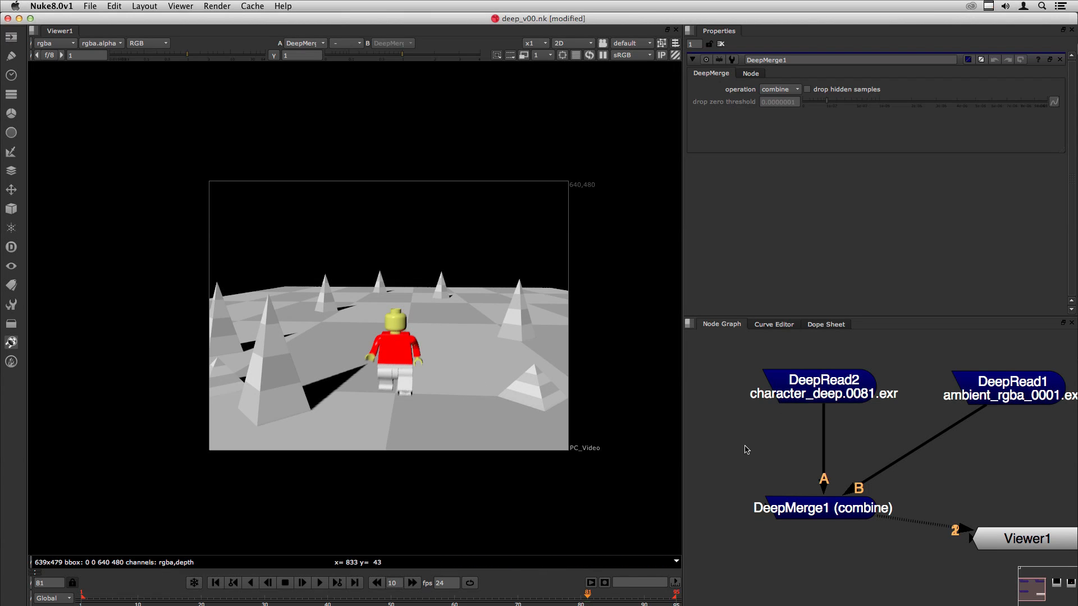
{"action": "left_click", "coordinate": [801, 391]}
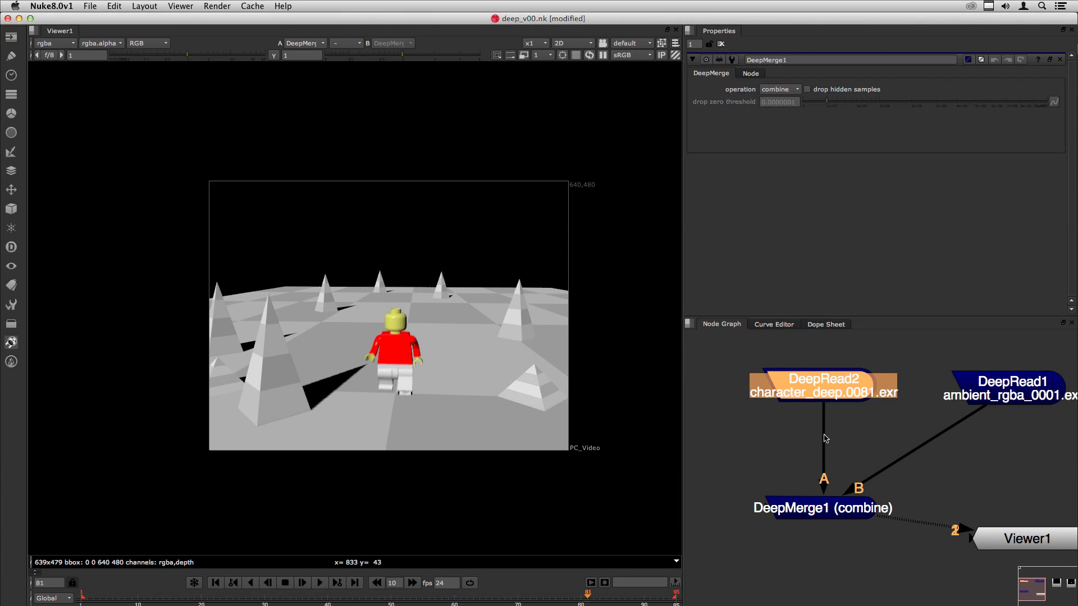
{"action": "left_click", "coordinate": [12, 247]}
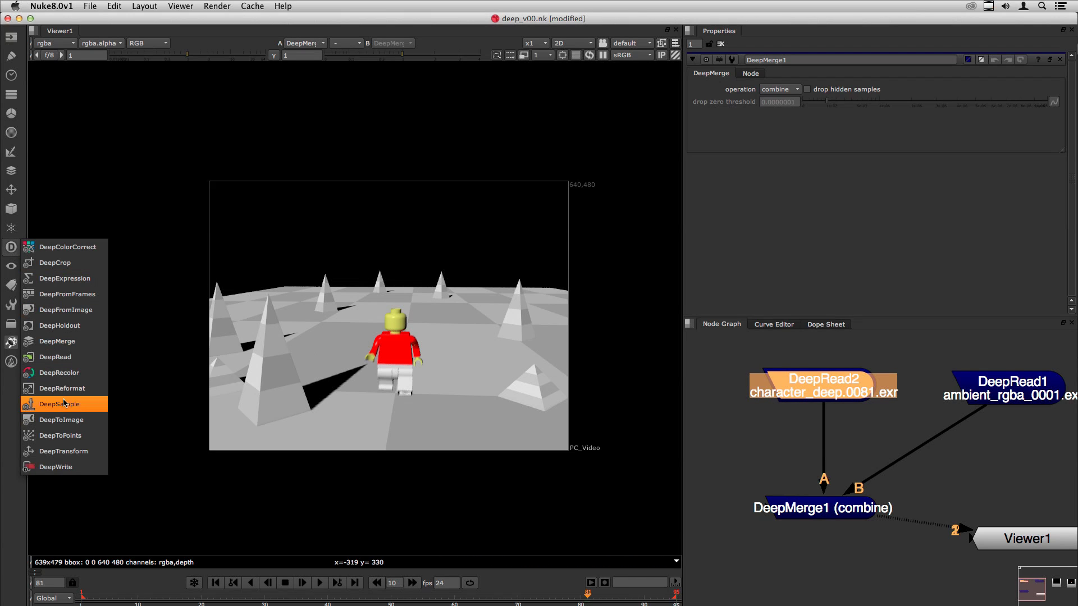
{"action": "left_click", "coordinate": [63, 452]}
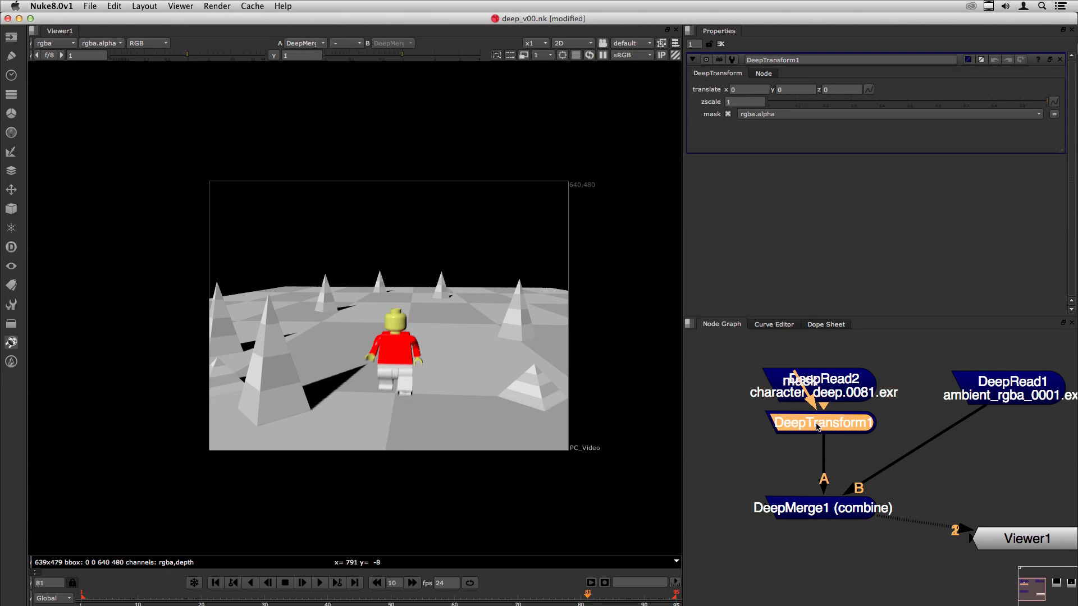
{"action": "left_click_drag", "start_coordinate": [819, 427], "coordinate": [820, 455]}
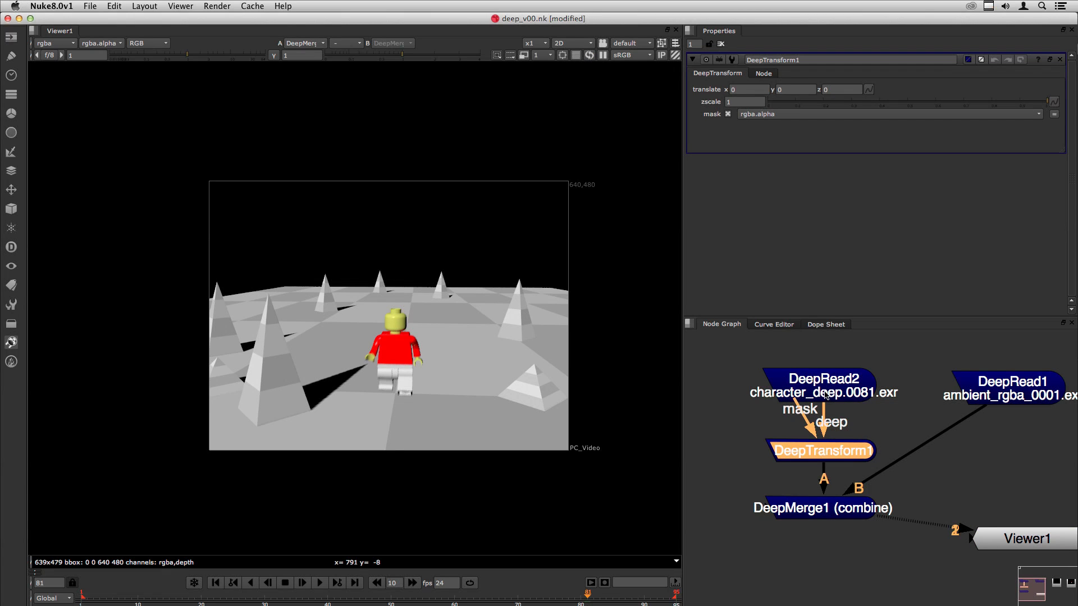
{"action": "left_click_drag", "start_coordinate": [813, 457], "coordinate": [816, 461]}
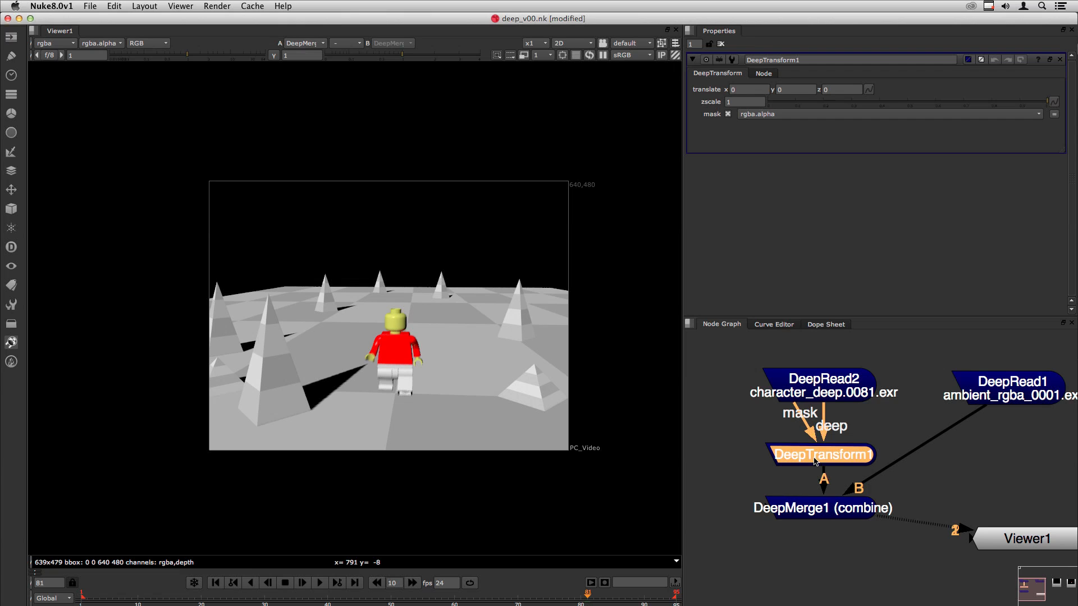
Try the DeepTransform's x translation at 50 and at -50
{"action": "left_click", "coordinate": [745, 90]}
{"action": "type", "text": "50"}
{"action": "key", "text": "Return"}
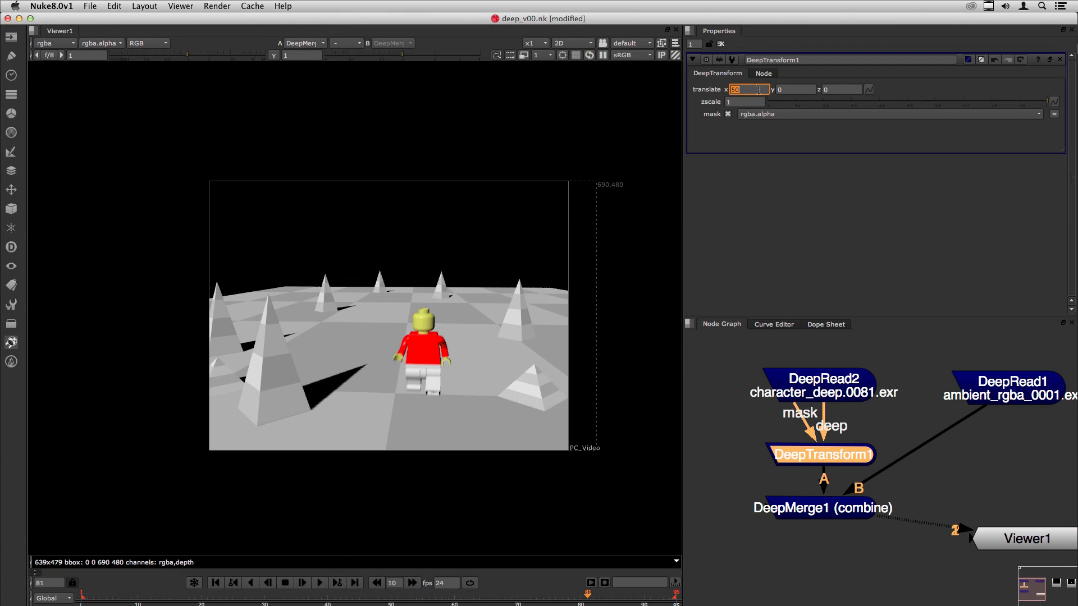
{"action": "type", "text": "-"}
{"action": "key", "text": "Return"}
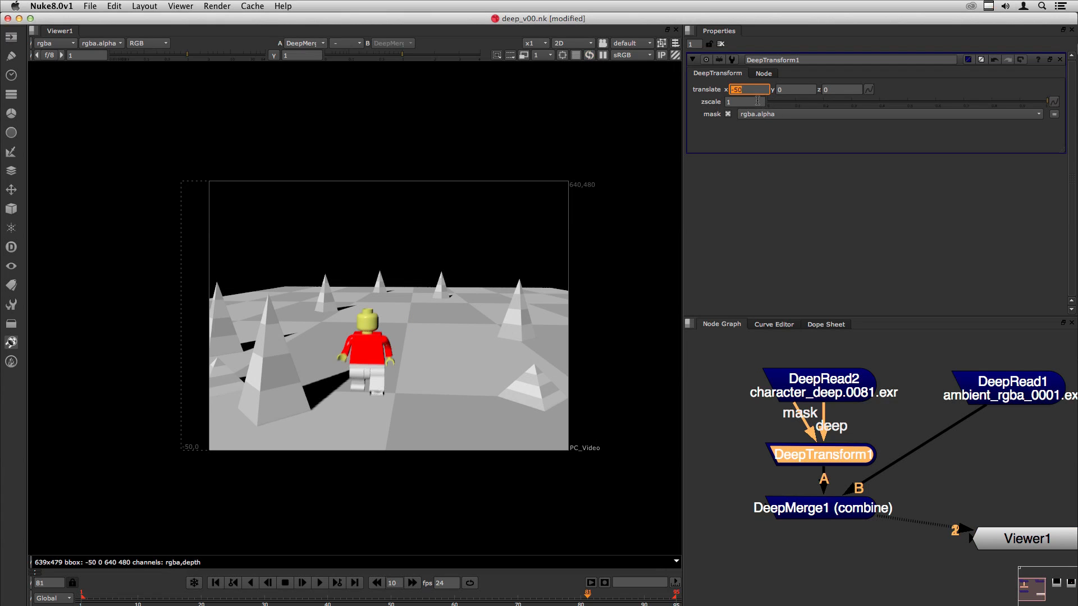
Lower the DeepTransform's x translation to -190 so the character moves behind the nearest cone
{"action": "type", "text": "-120"}
{"action": "key", "text": "Return"}
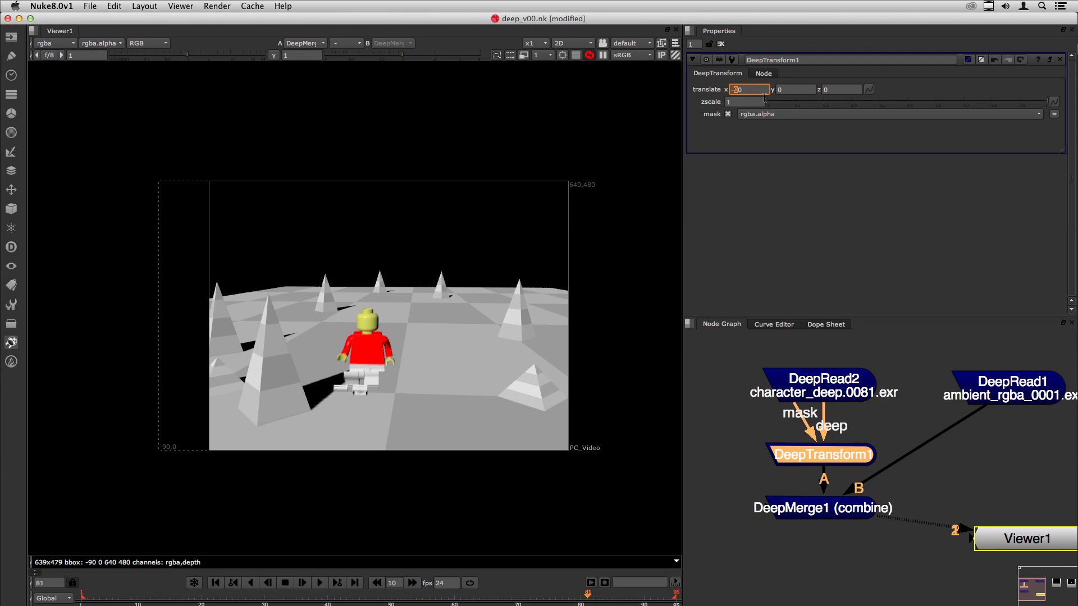
{"action": "key", "text": "Down"}
{"action": "key", "text": "Down"}
{"action": "key", "text": "Down"}
{"action": "key", "text": "Down"}
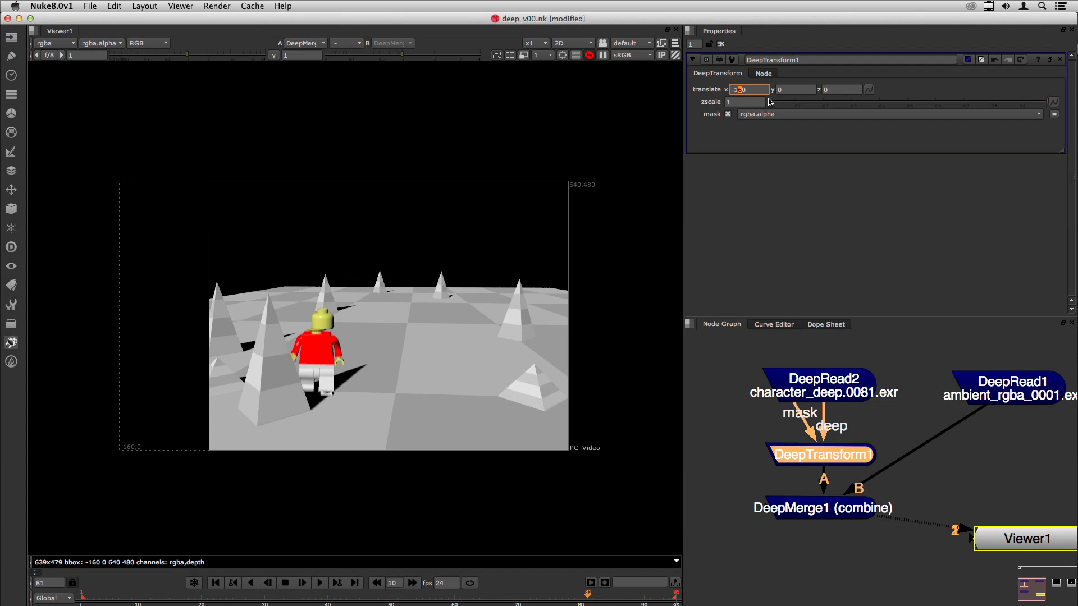
{"action": "key", "text": "Down"}
{"action": "key", "text": "Down"}
{"action": "key", "text": "Down"}
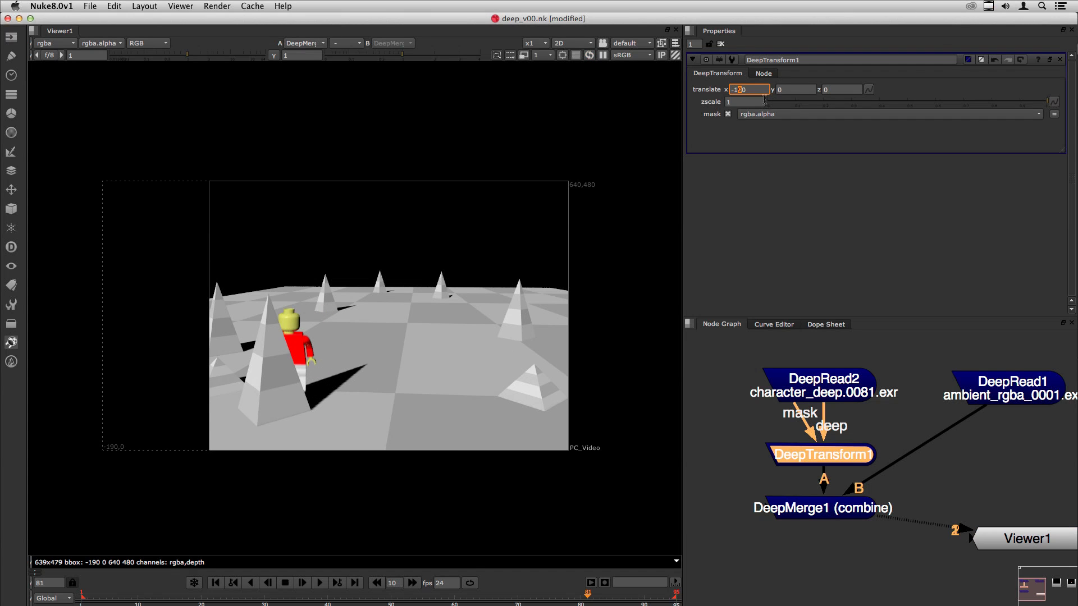
Raise the x translation to -160, inspect the overlap with the cone up close, and set it to -170
{"action": "key", "text": "Up"}
{"action": "key", "text": "Up"}
{"action": "key", "text": "Up"}
{"action": "scroll", "coordinate": [263, 379], "scroll_direction": "up", "scroll_amount": 6}
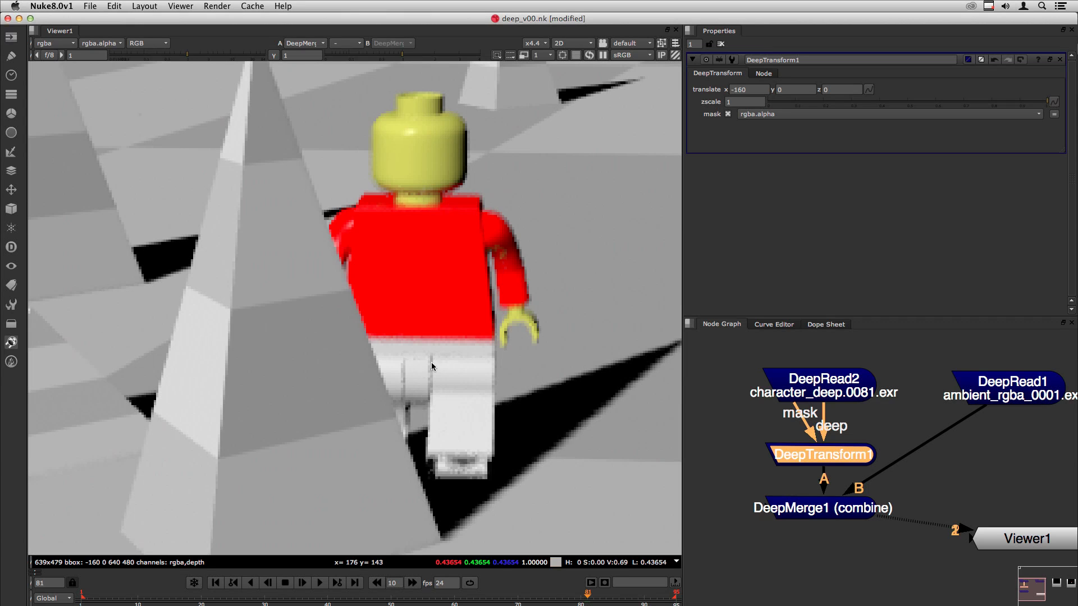
{"action": "middle_click", "coordinate": [409, 369]}
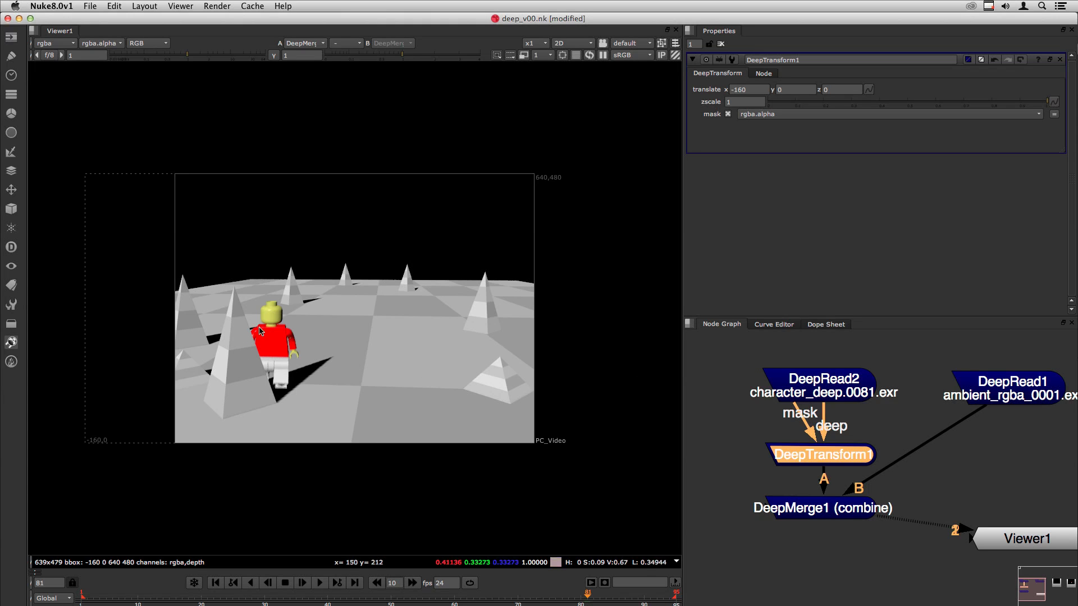
{"action": "left_click", "coordinate": [739, 89]}
{"action": "key", "text": "Down"}
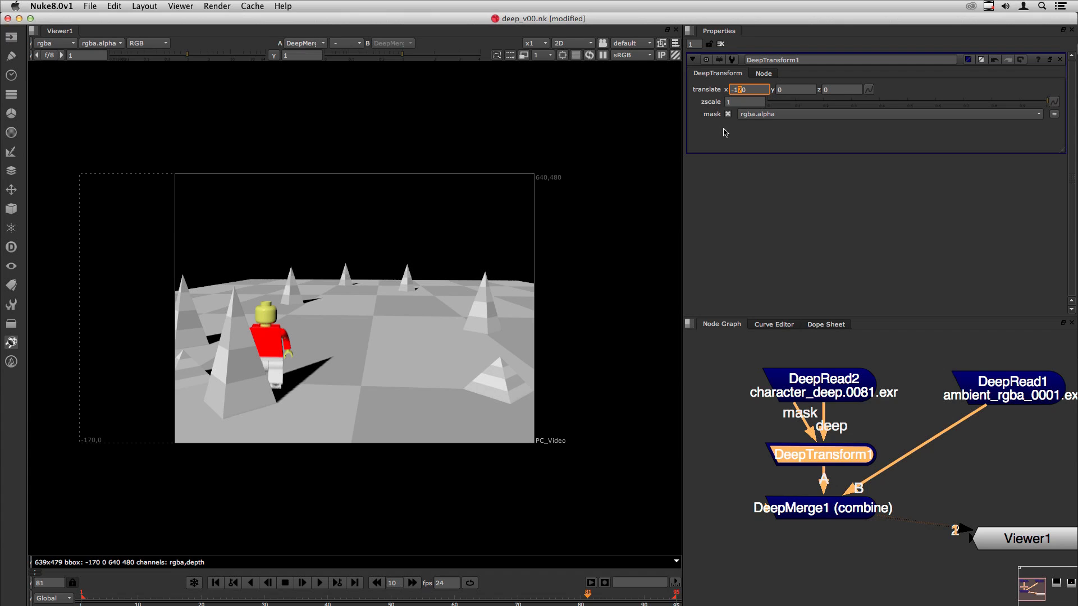
Step backwards through the frames to frame 47 and examine how the character sits among the cones
{"action": "left_click", "coordinate": [564, 598]}
{"action": "left_click_drag", "start_coordinate": [565, 597], "coordinate": [538, 599]}
{"action": "key", "text": "Left"}
{"action": "key", "text": "Left"}
{"action": "key", "text": "Left"}
{"action": "key", "text": "Left"}
{"action": "key", "text": "Left"}
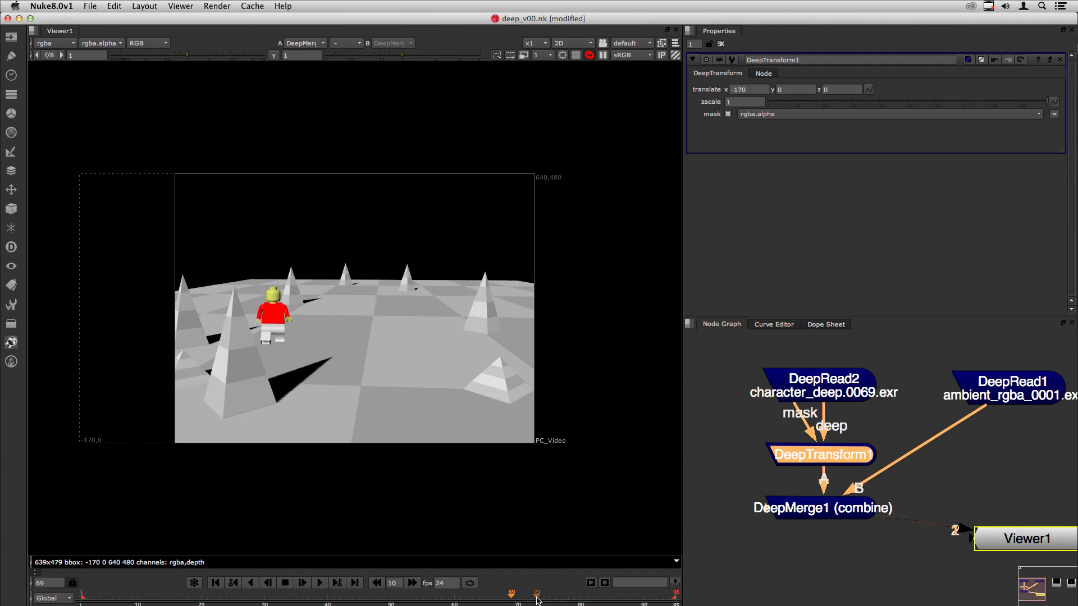
{"action": "key", "text": "Left"}
{"action": "key", "text": "Left"}
{"action": "key", "text": "Left"}
{"action": "key", "text": "Left"}
{"action": "key", "text": "Left"}
{"action": "key", "text": "Left"}
{"action": "key", "text": "Left"}
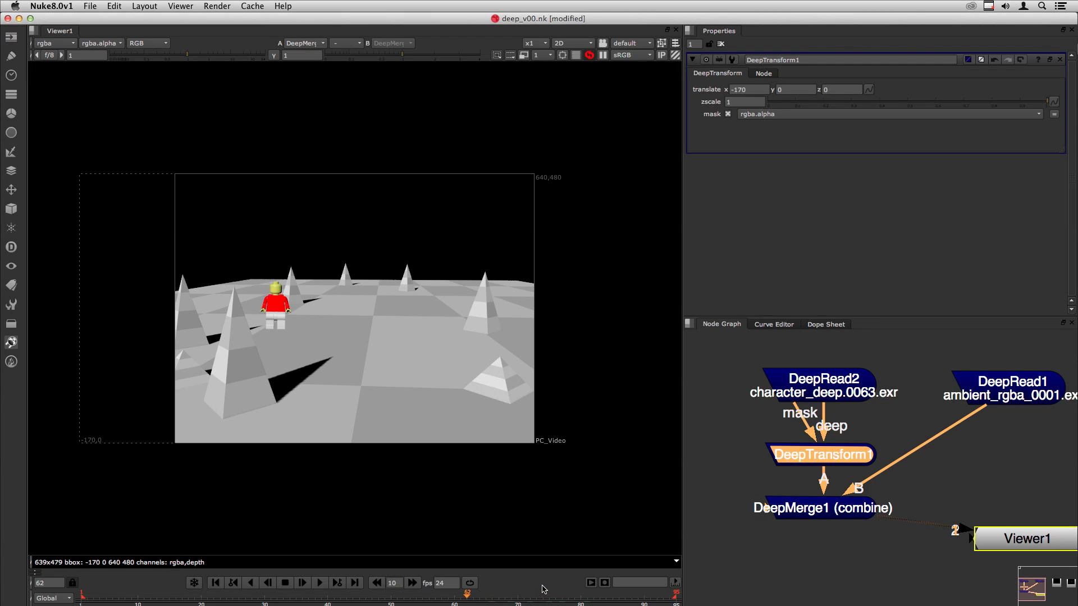
{"action": "key", "text": "Left"}
{"action": "key", "text": "Left"}
{"action": "key", "text": "Left"}
{"action": "key", "text": "Left"}
{"action": "key", "text": "Left"}
{"action": "key", "text": "Left"}
{"action": "key", "text": "Left"}
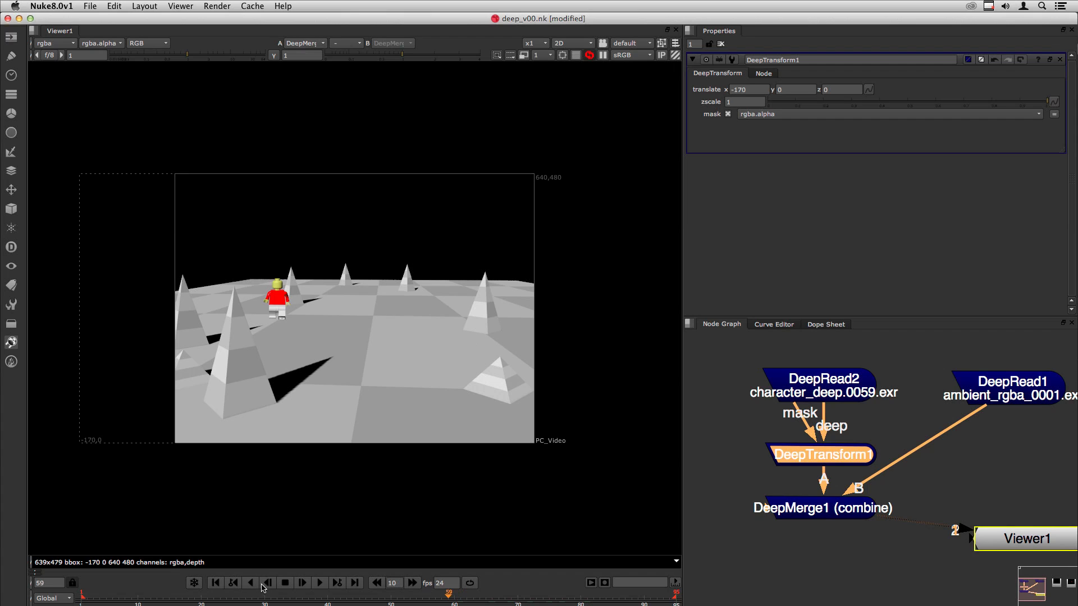
{"action": "left_click", "coordinate": [269, 584]}
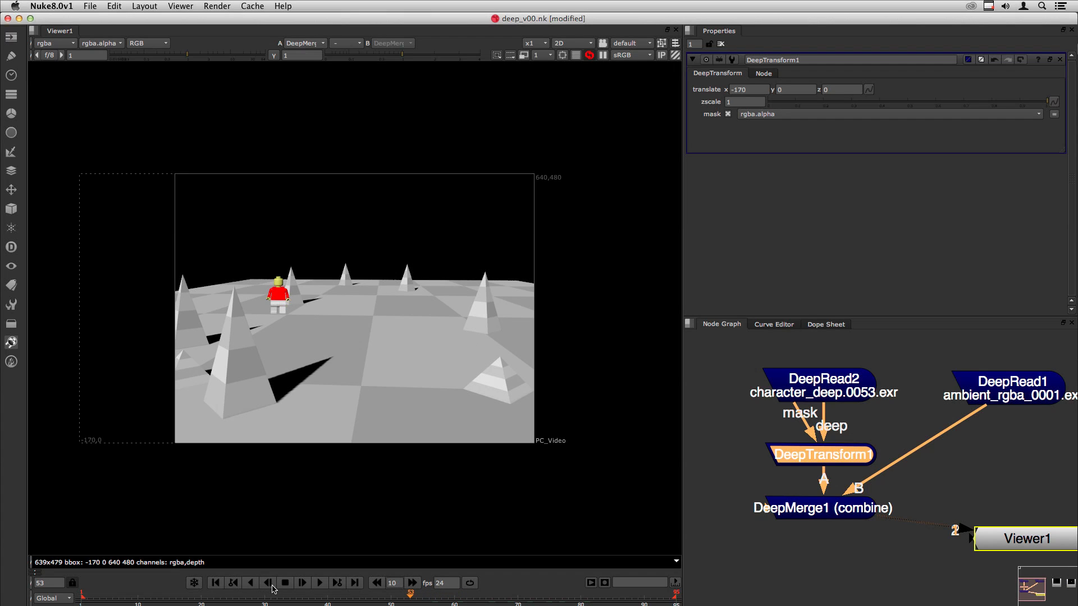
{"action": "left_click", "coordinate": [269, 583]}
{"action": "left_click", "coordinate": [269, 583]}
{"action": "left_click", "coordinate": [269, 584]}
{"action": "left_click", "coordinate": [270, 584]}
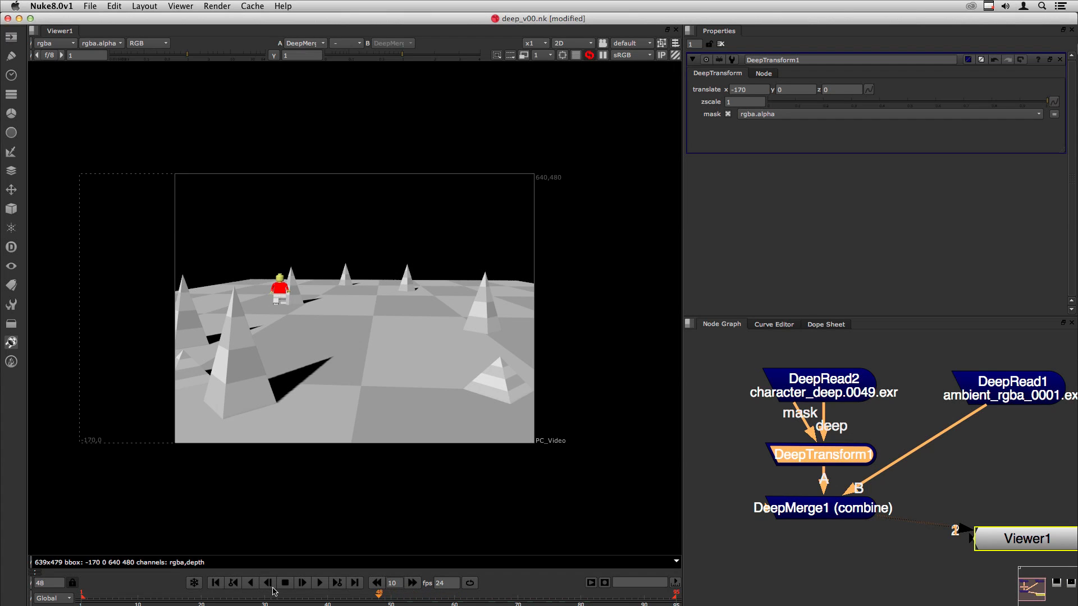
{"action": "left_click", "coordinate": [270, 583]}
{"action": "left_click", "coordinate": [270, 584]}
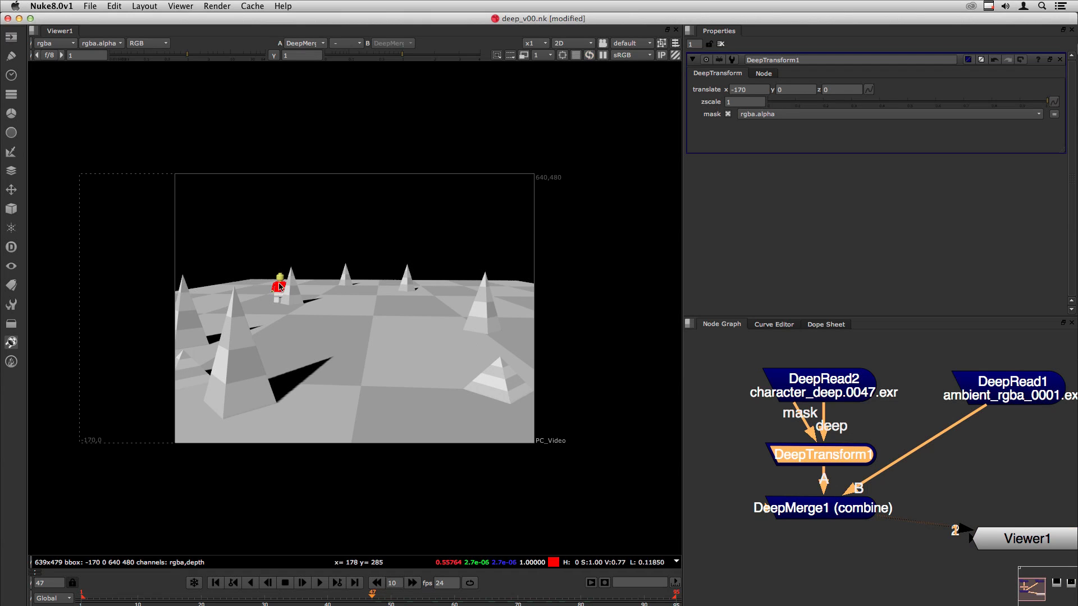
Compare frames 83 and 84 up close where the character intersects the nearest cone
{"action": "left_click_drag", "start_coordinate": [574, 602], "coordinate": [614, 596]}
{"action": "key", "text": "Left"}
{"action": "key", "text": "Left"}
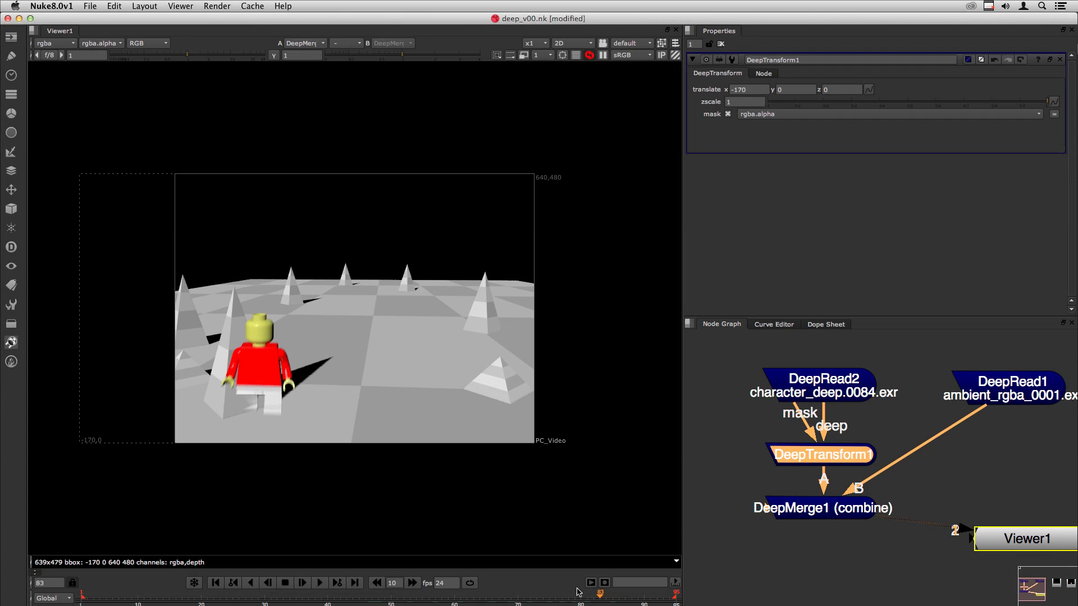
{"action": "scroll", "coordinate": [232, 387], "scroll_direction": "up", "scroll_amount": 5}
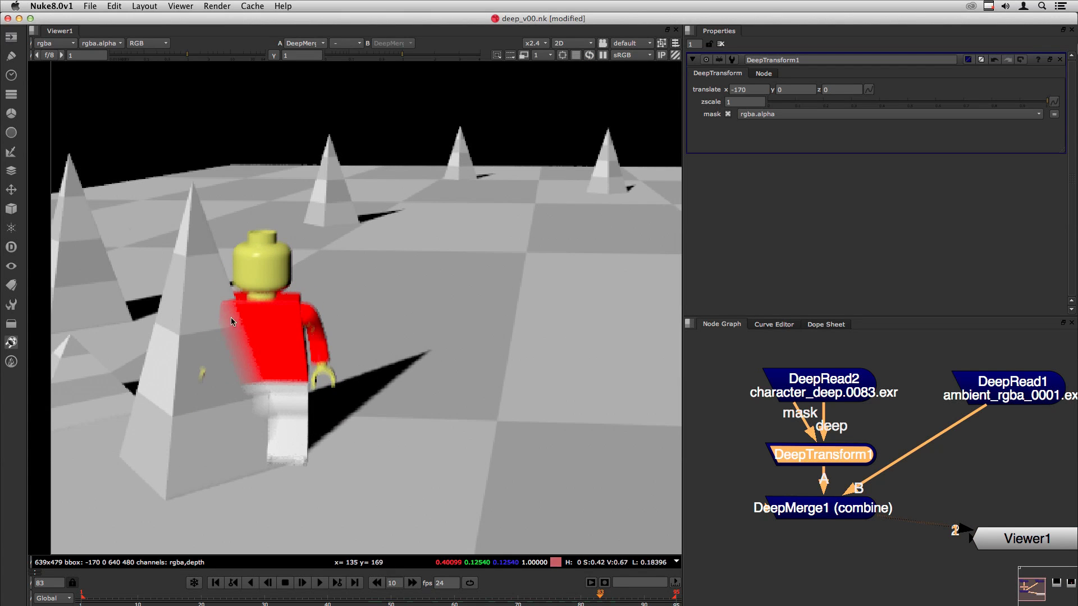
{"action": "key", "text": "Right"}
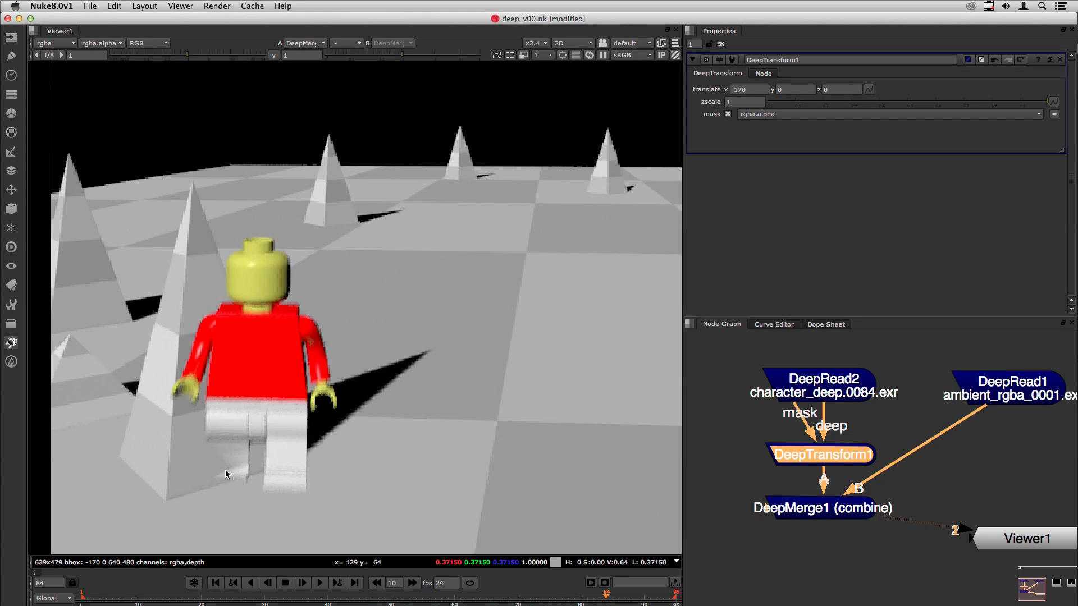
{"action": "scroll", "coordinate": [249, 406], "scroll_direction": "down", "scroll_amount": 2}
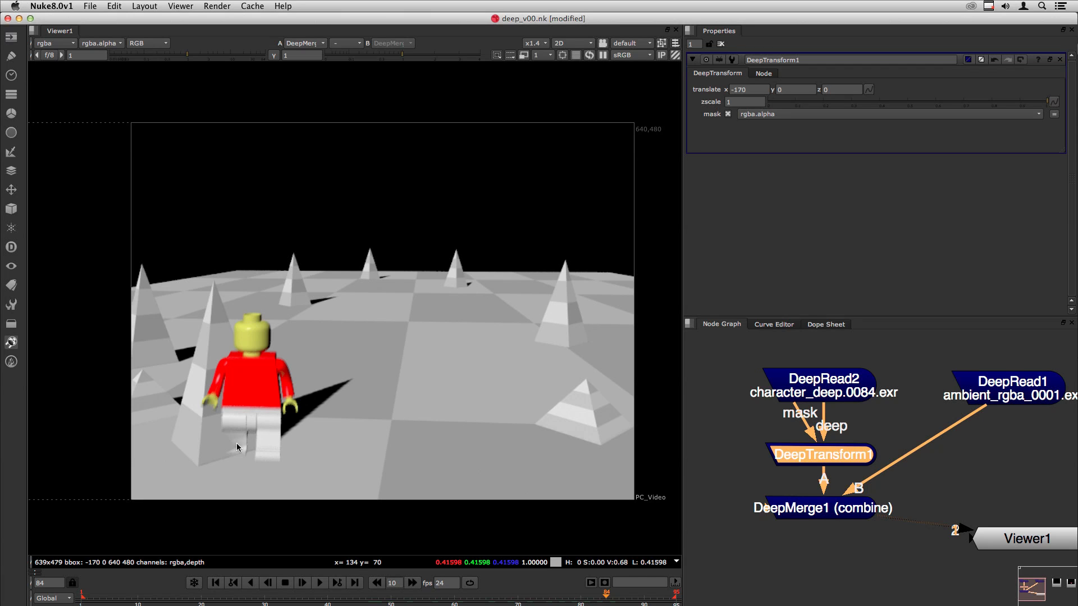
{"action": "scroll", "coordinate": [211, 416], "scroll_direction": "up", "scroll_amount": 5}
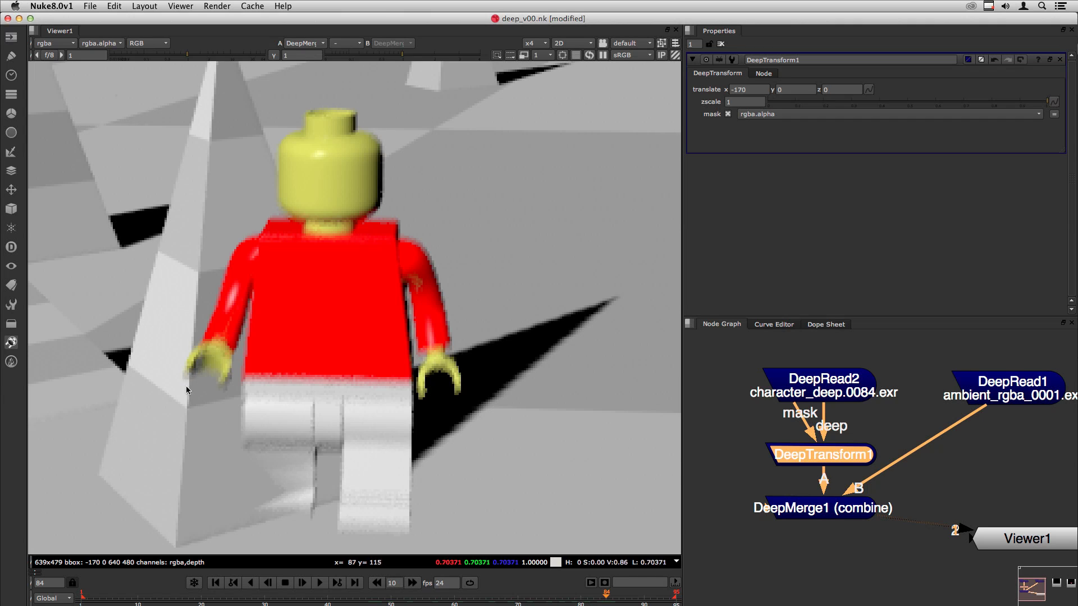
{"action": "scroll", "coordinate": [292, 335], "scroll_direction": "down", "scroll_amount": 6}
{"action": "left_click", "coordinate": [654, 463]}
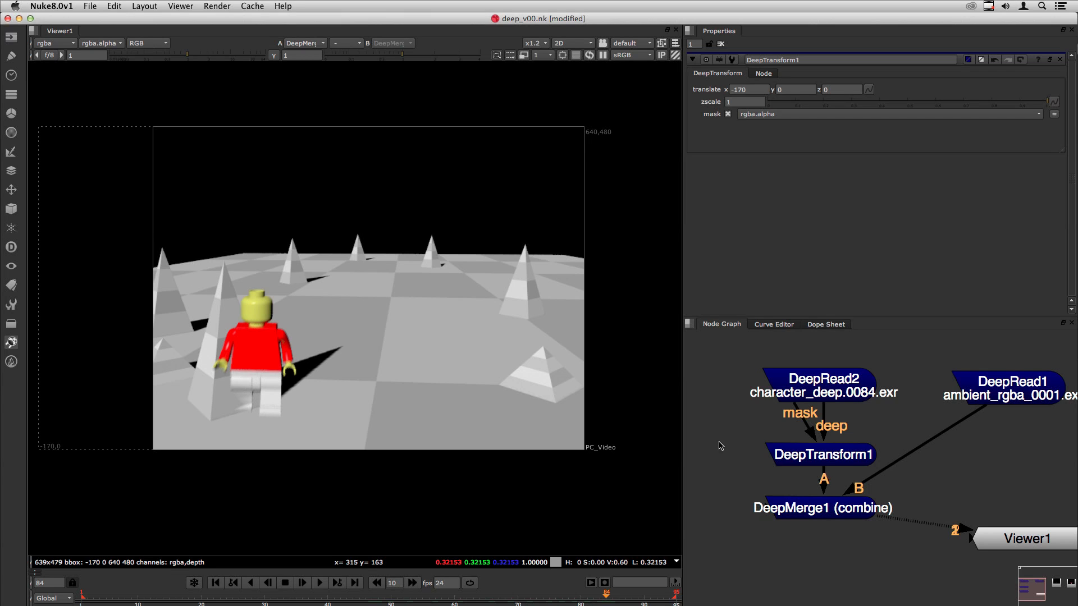
Switch to Finder and compare the file sizes of the character's deep and diffuse folders in their info windows
{"action": "key", "text": "super+Tab"}
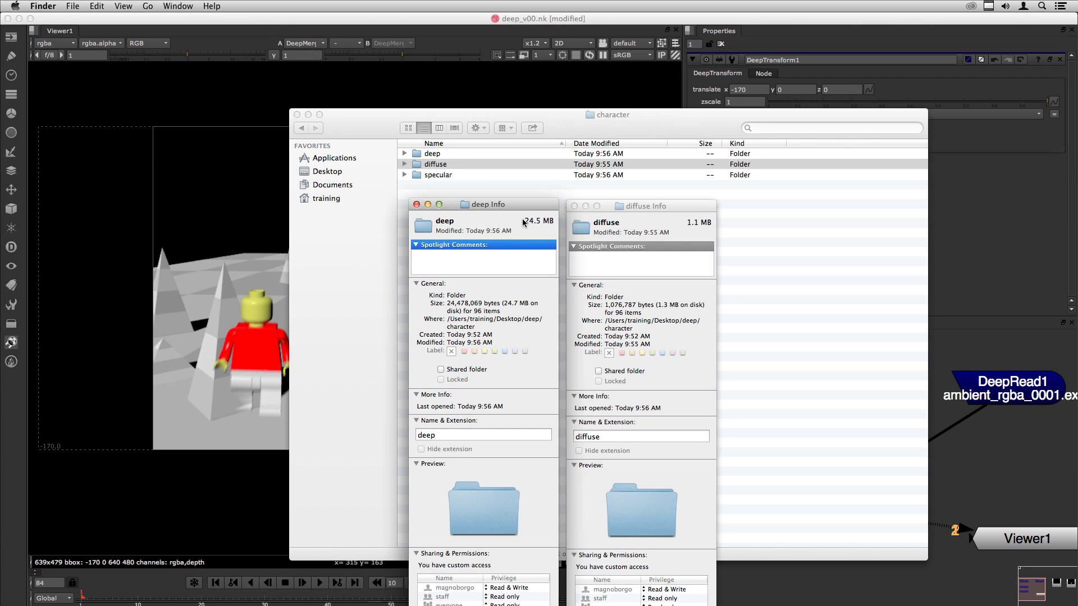
{"action": "left_click_drag", "start_coordinate": [525, 223], "coordinate": [531, 221]}
{"action": "left_click", "coordinate": [648, 206]}
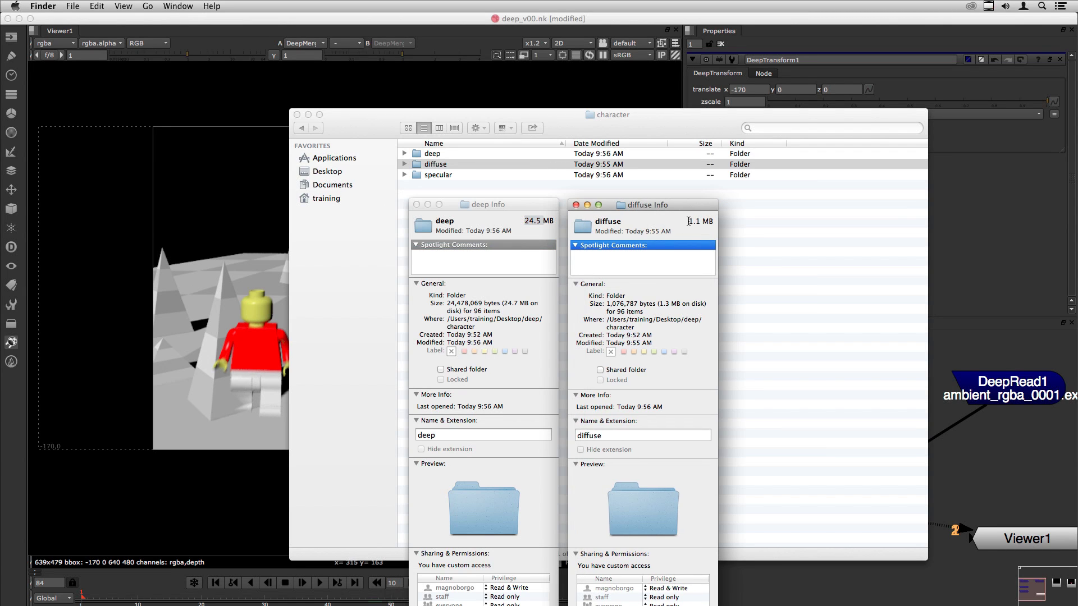
{"action": "left_click_drag", "start_coordinate": [689, 222], "coordinate": [698, 222]}
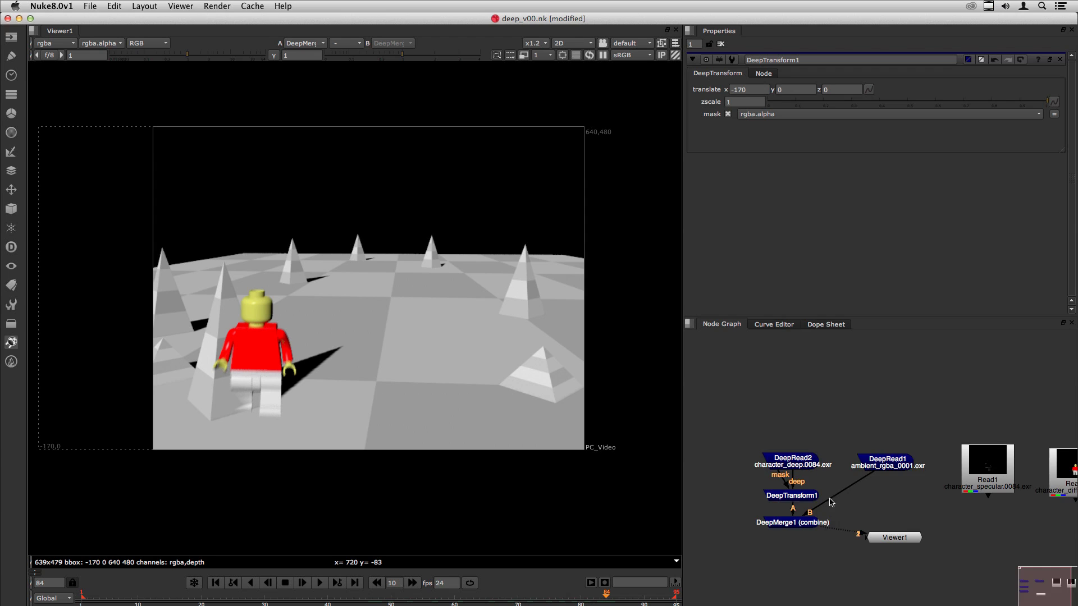
Delete the DeepTransform and DeepMerge nodes from the node graph
{"action": "left_click_drag", "start_coordinate": [701, 438], "coordinate": [799, 501]}
{"action": "key", "text": "Delete"}
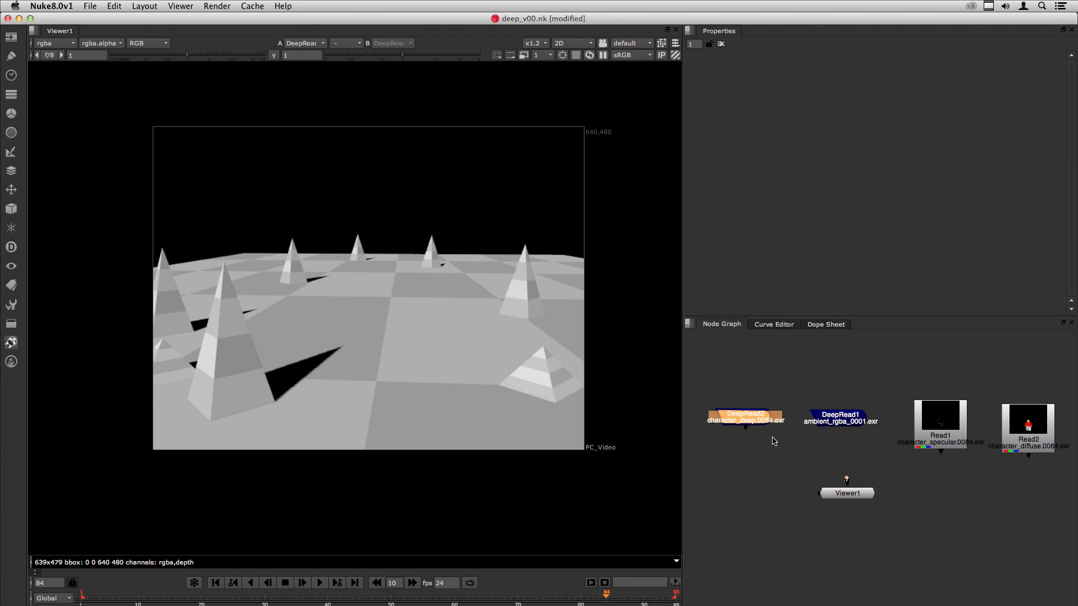
{"action": "left_click", "coordinate": [794, 458]}
Show the character_deep render in the viewer and select its DeepRead node
{"action": "left_click", "coordinate": [750, 420]}
{"action": "key", "text": "1"}
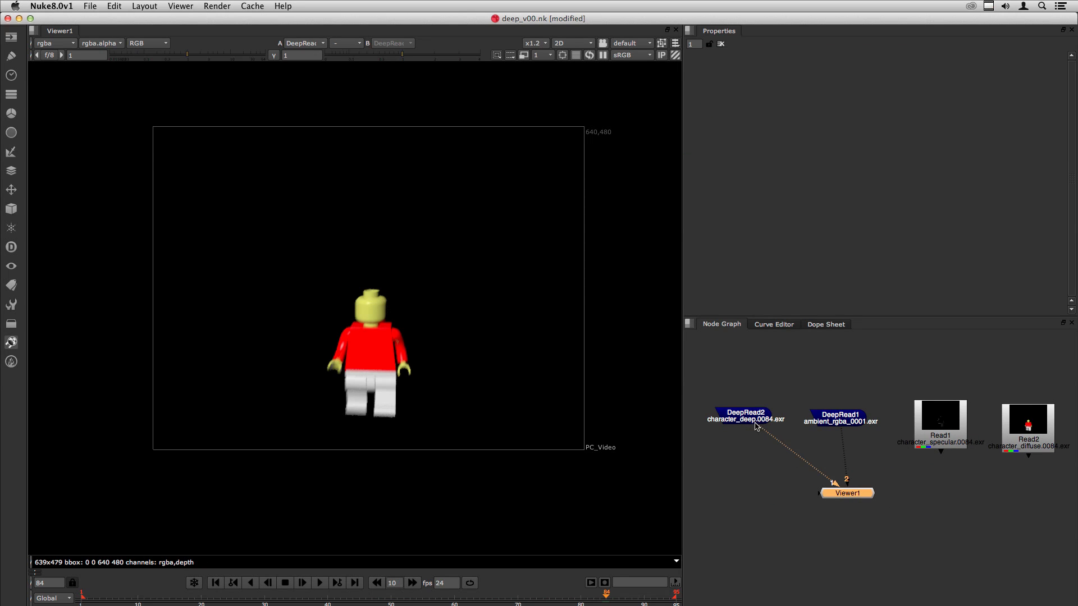
{"action": "left_click", "coordinate": [762, 430]}
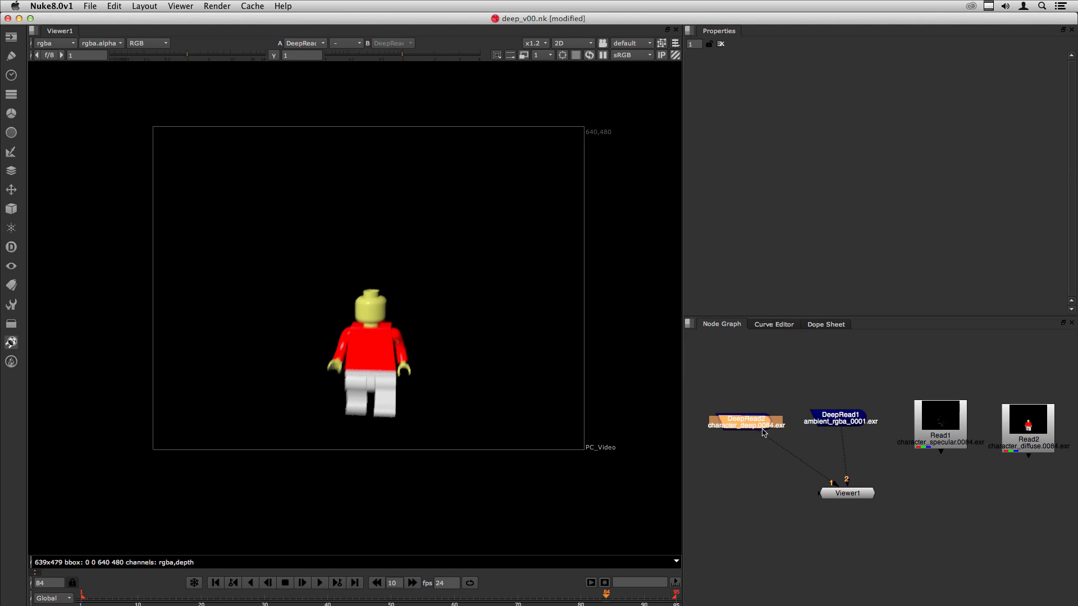
{"action": "left_click", "coordinate": [955, 507]}
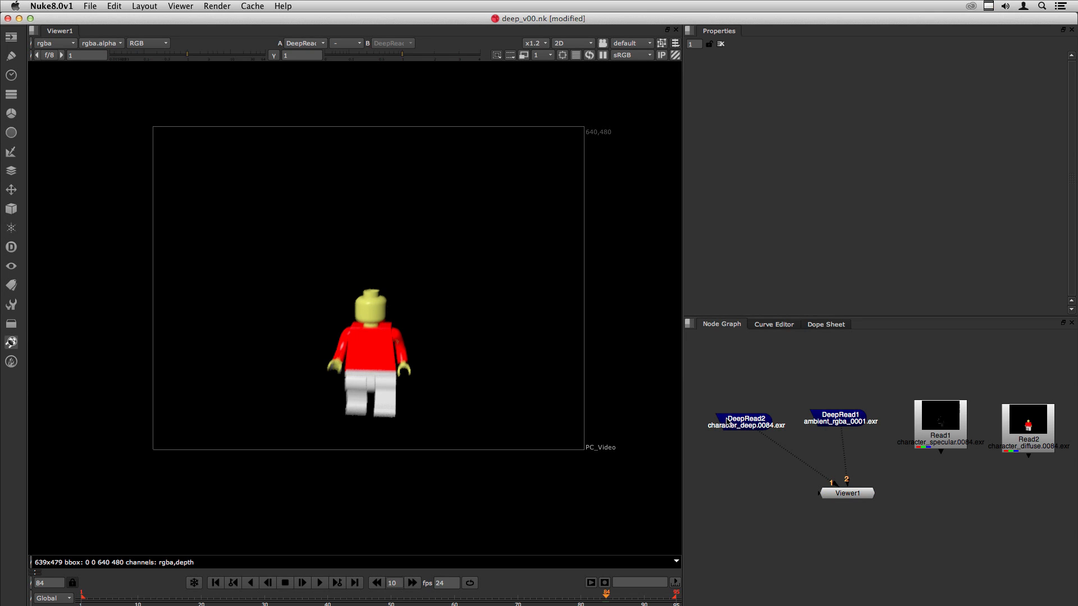
{"action": "left_click", "coordinate": [744, 426]}
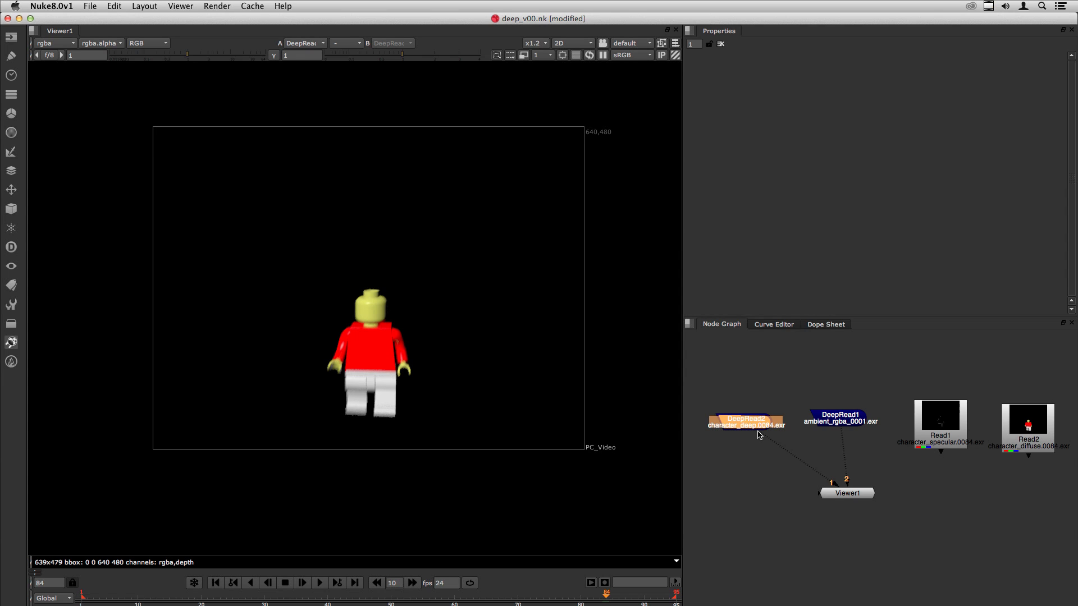
Import the character_deep.####.exr sequence from the character's deep folder with a regular Read node and show it in the viewer
{"action": "left_click", "coordinate": [970, 521]}
{"action": "key", "text": "r"}
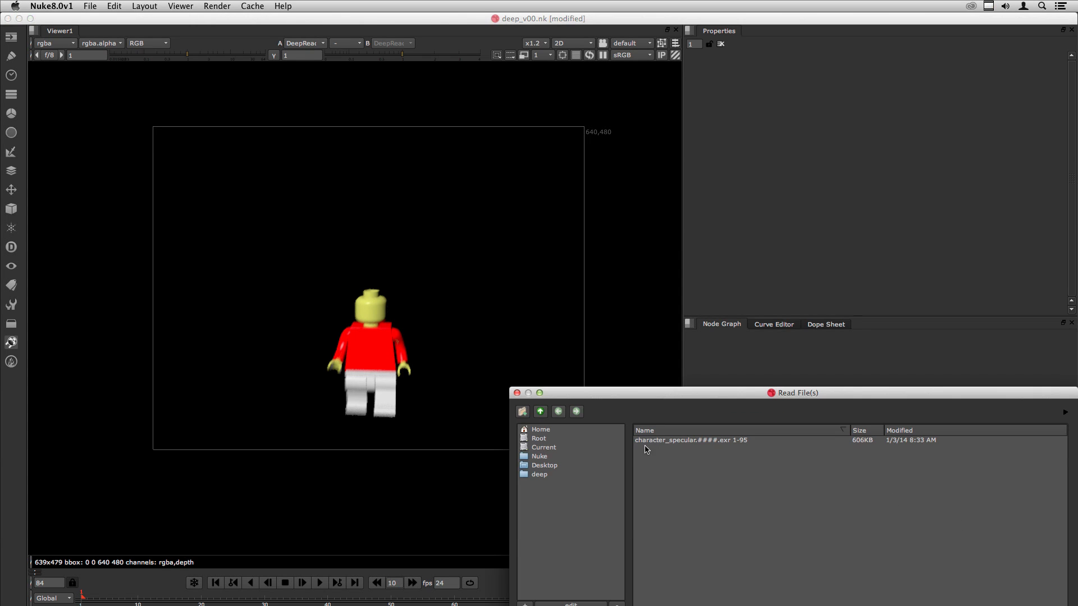
{"action": "left_click", "coordinate": [541, 412]}
{"action": "double_click", "coordinate": [651, 455]}
{"action": "double_click", "coordinate": [663, 440]}
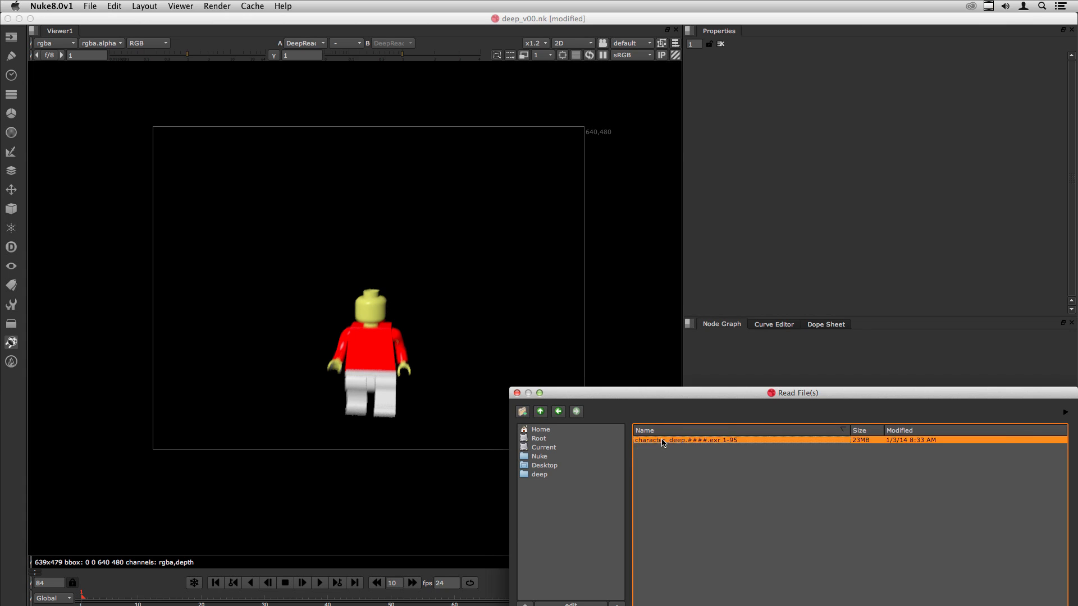
{"action": "left_click_drag", "start_coordinate": [957, 531], "coordinate": [934, 507]}
{"action": "key", "text": "1"}
Inspect the depth layer of the regular character_deep read, and return the viewer to the rgba layer
{"action": "scroll", "coordinate": [45, 45], "scroll_direction": "down", "scroll_amount": 1}
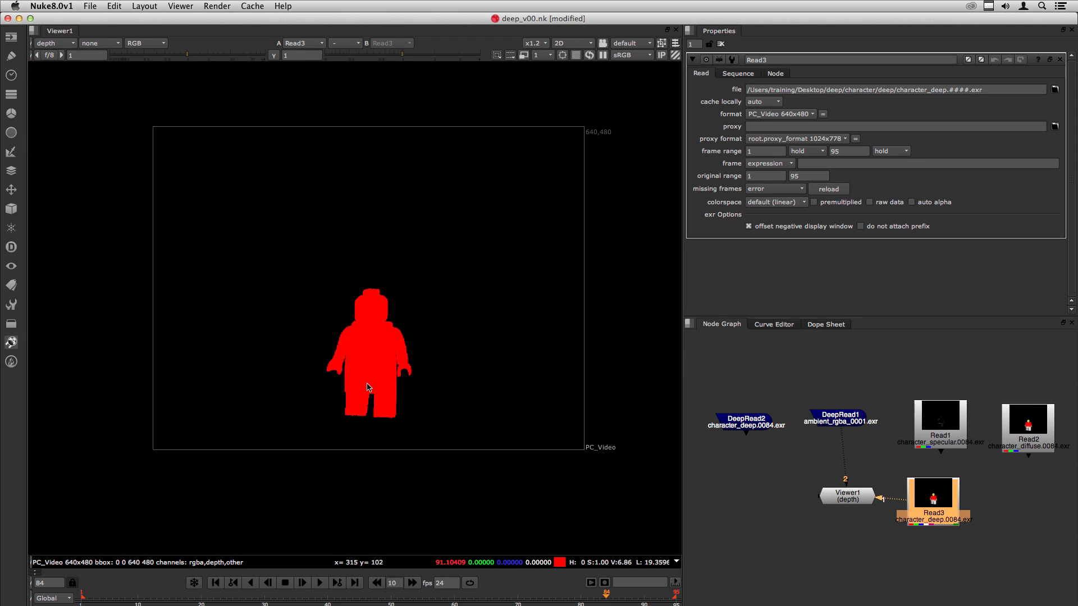
{"action": "key", "text": "Page_Down"}
{"action": "key", "text": "Page_Up"}
{"action": "left_click", "coordinate": [828, 421]}
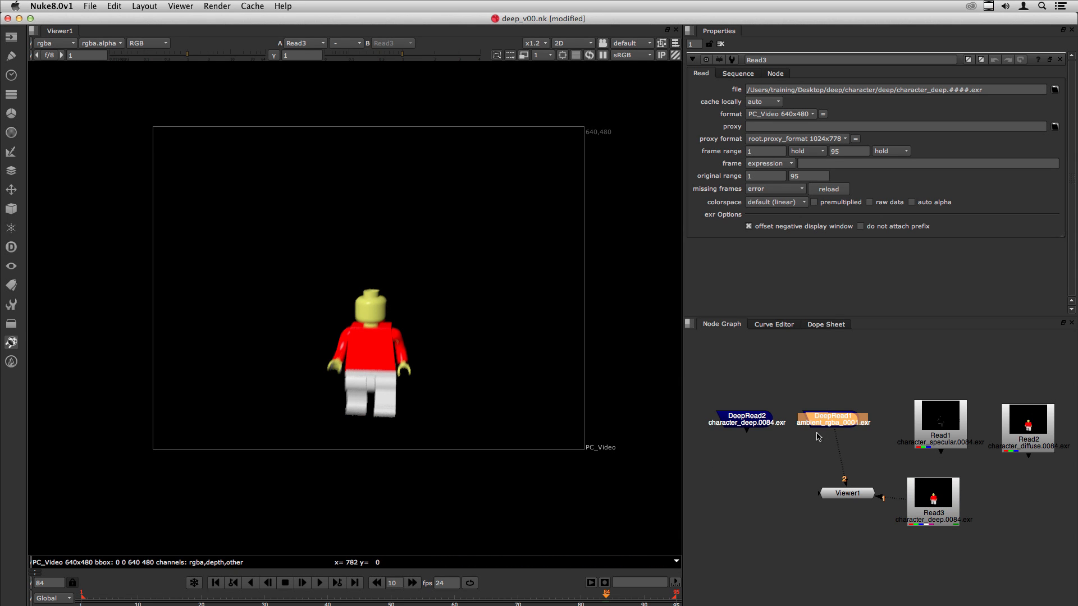
Place the Read3 node beneath Read1 and attach a ViewMetaData node below it
{"action": "left_click_drag", "start_coordinate": [930, 514], "coordinate": [943, 516]}
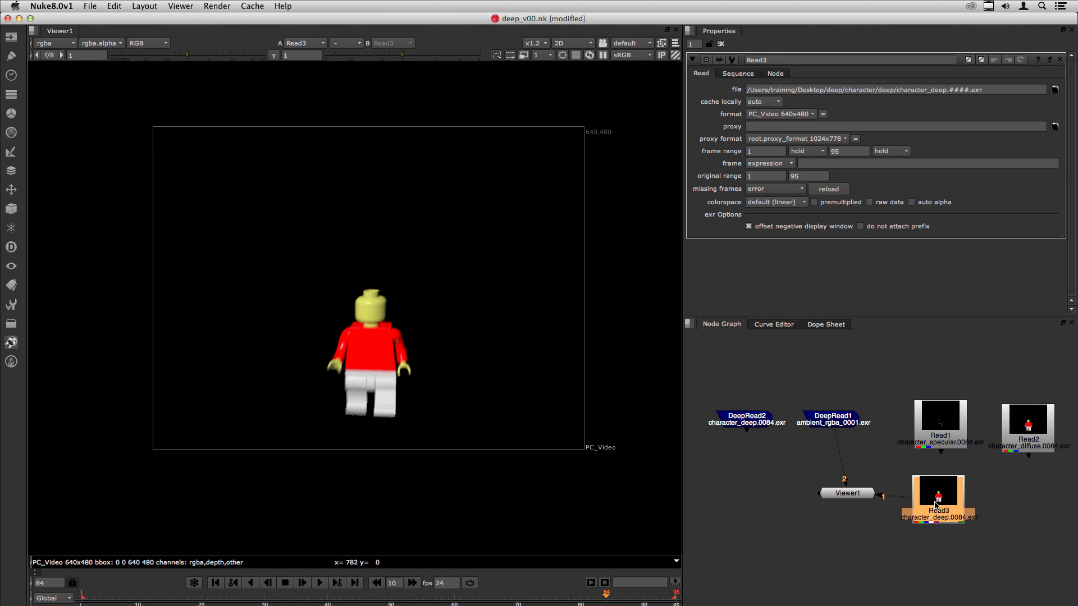
{"action": "left_click_drag", "start_coordinate": [935, 504], "coordinate": [932, 501]}
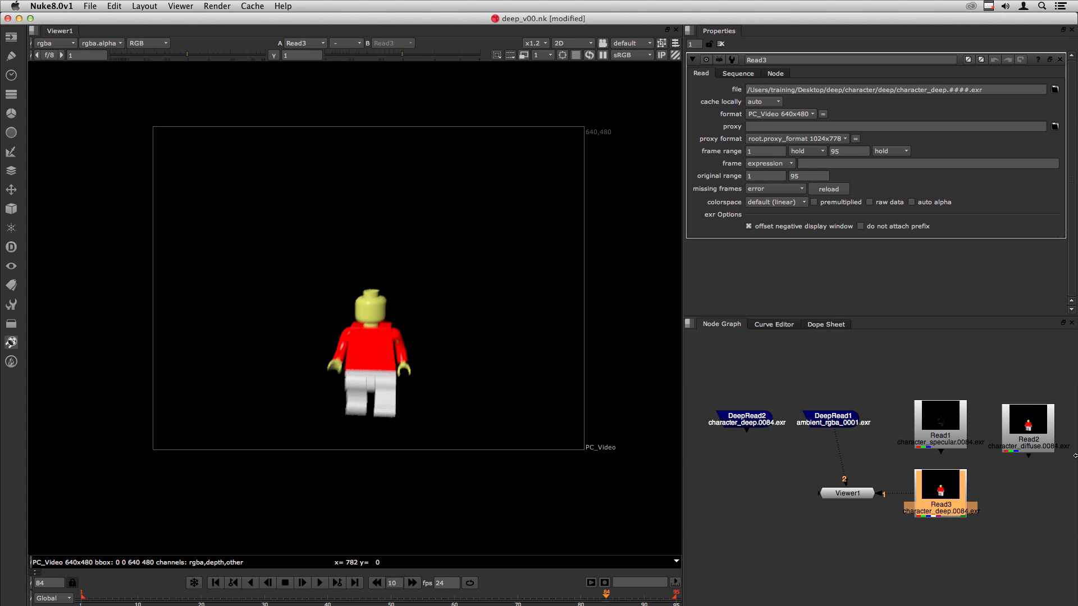
{"action": "key", "text": "Tab"}
{"action": "type", "text": "vi"}
{"action": "key", "text": "Down"}
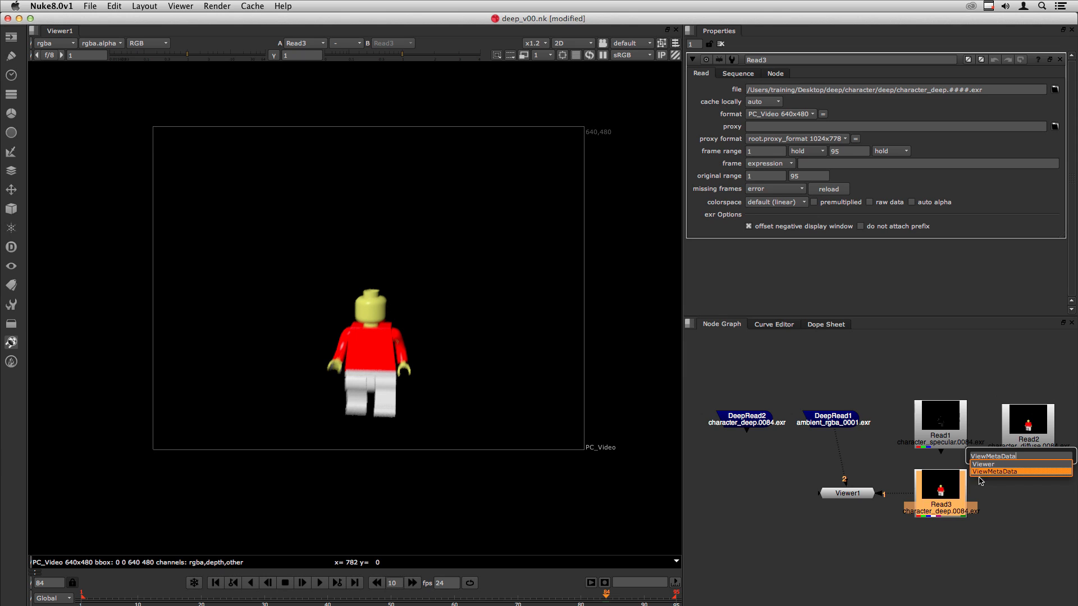
{"action": "key", "text": "Return"}
{"action": "left_click_drag", "start_coordinate": [948, 531], "coordinate": [948, 546]}
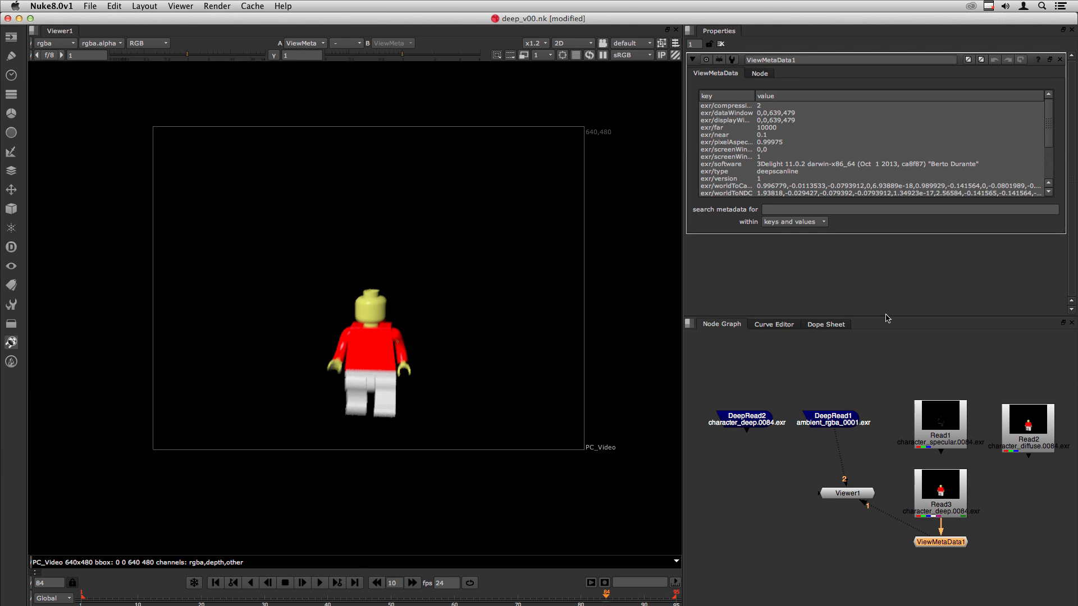
Enlarge the metadata list and compare the exr/type entries of the character_deep and character_diffuse renders
{"action": "left_click_drag", "start_coordinate": [1063, 240], "coordinate": [1051, 286]}
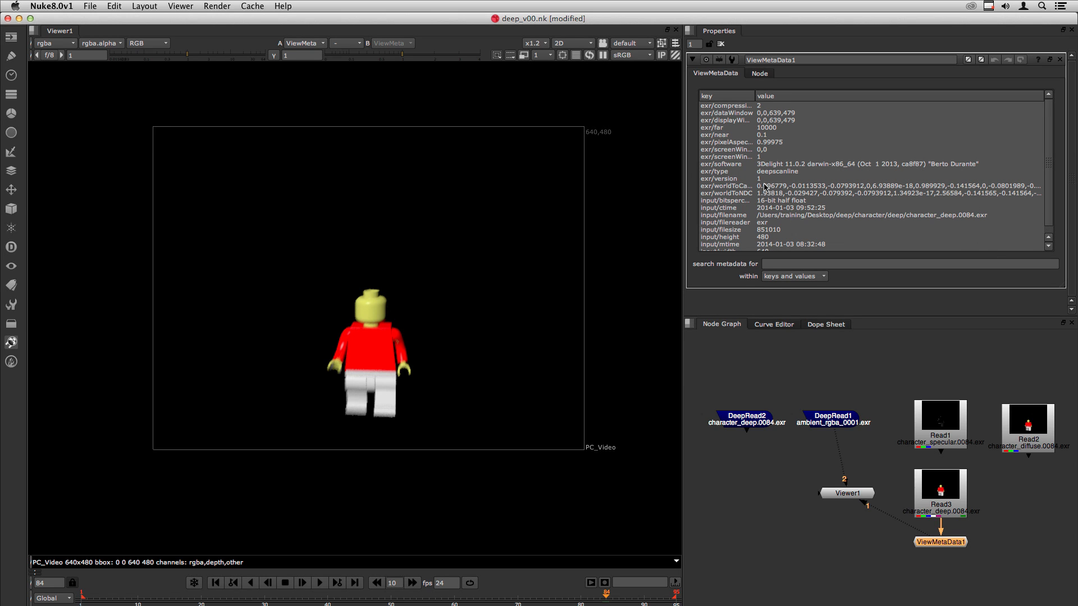
{"action": "left_click", "coordinate": [709, 173]}
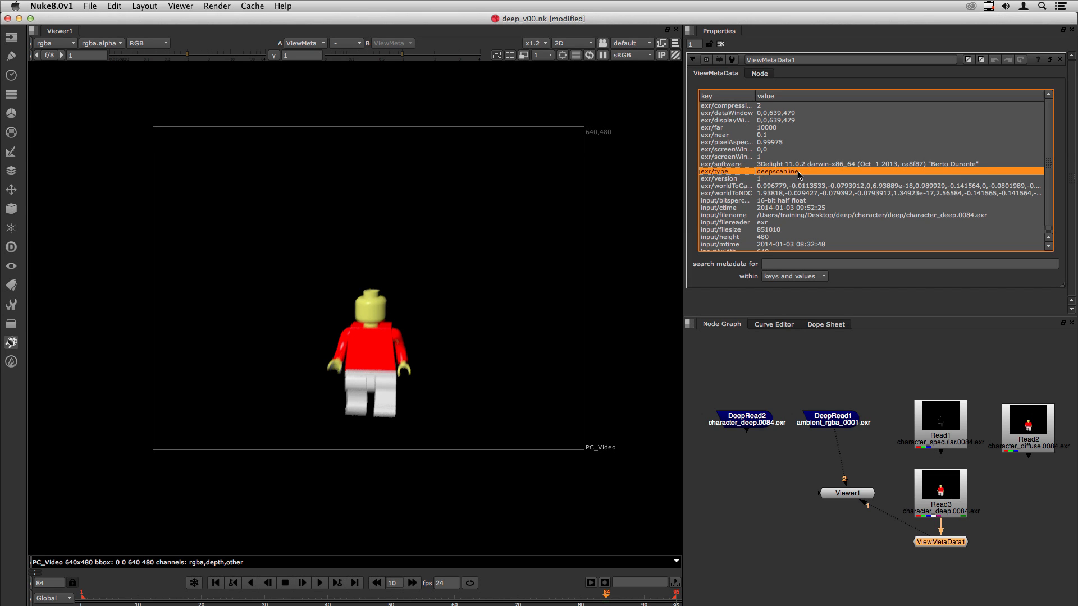
{"action": "left_click_drag", "start_coordinate": [941, 528], "coordinate": [1032, 449]}
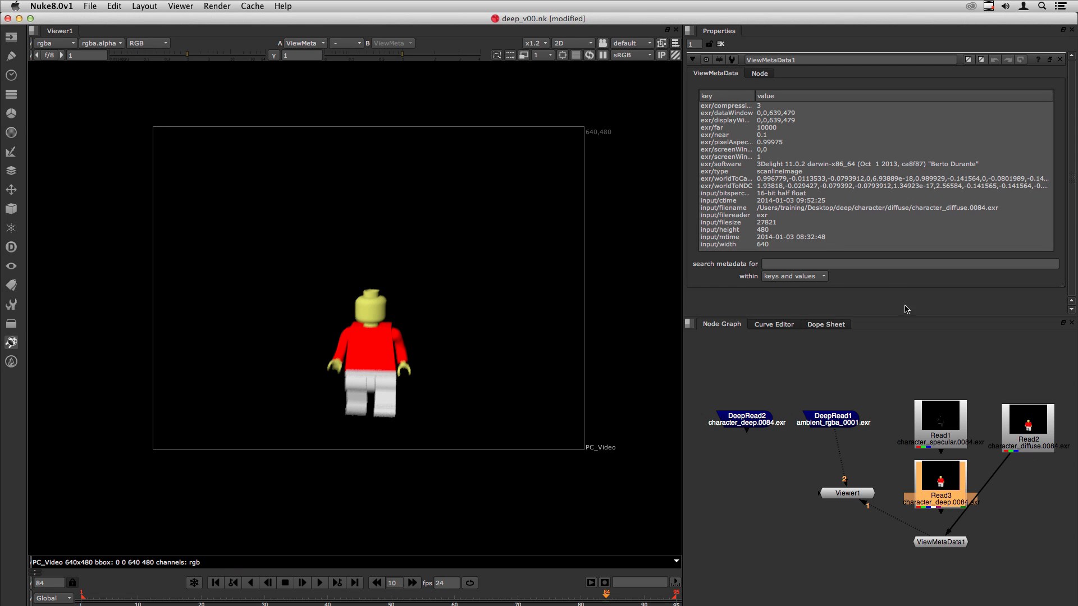
{"action": "left_click", "coordinate": [711, 172]}
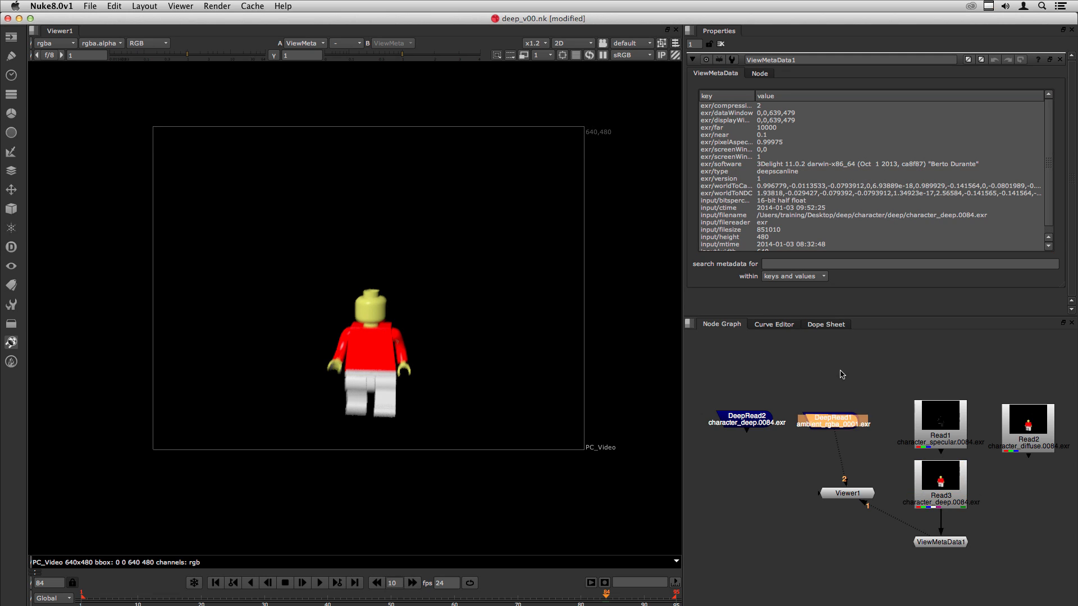
Try to load the character_diffuse.####.exr sequence into the viewer through a new DeepRead node, and delete that node
{"action": "left_click", "coordinate": [840, 374]}
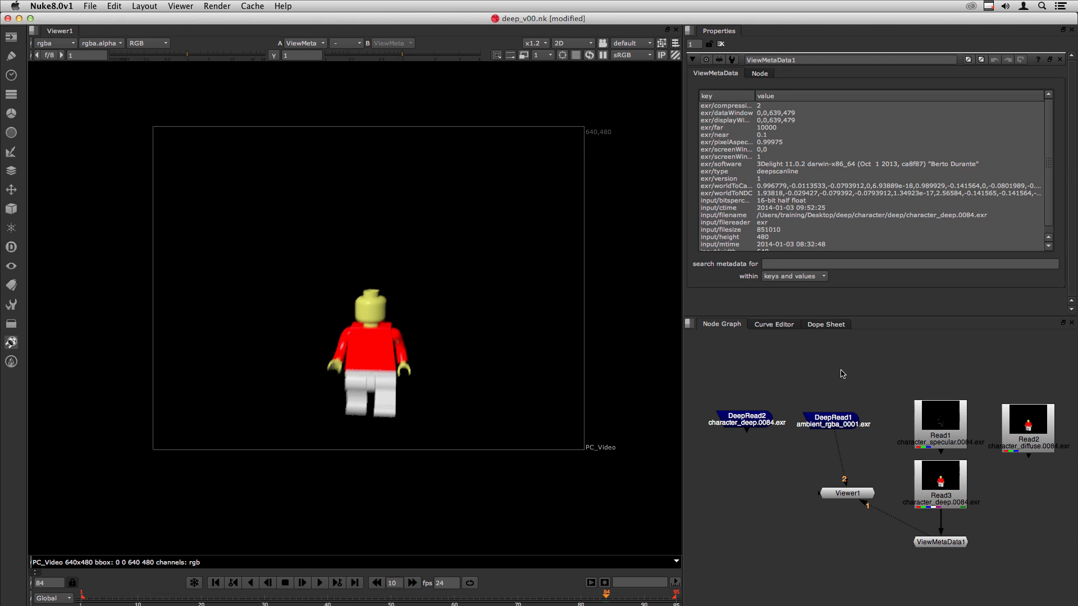
{"action": "key", "text": "Tab"}
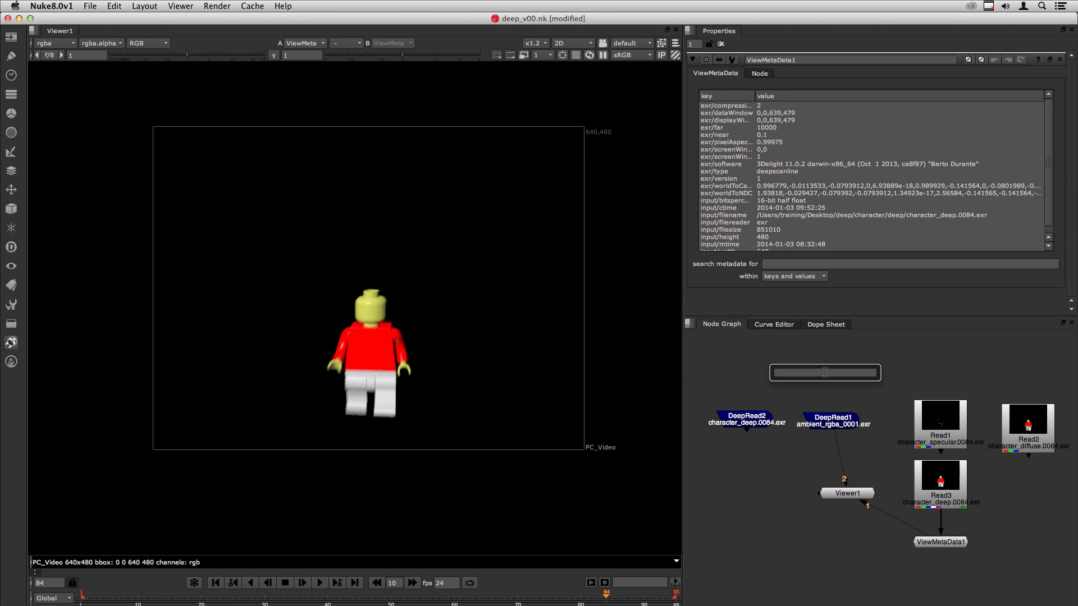
{"action": "type", "text": "deepre"}
{"action": "key", "text": "Return"}
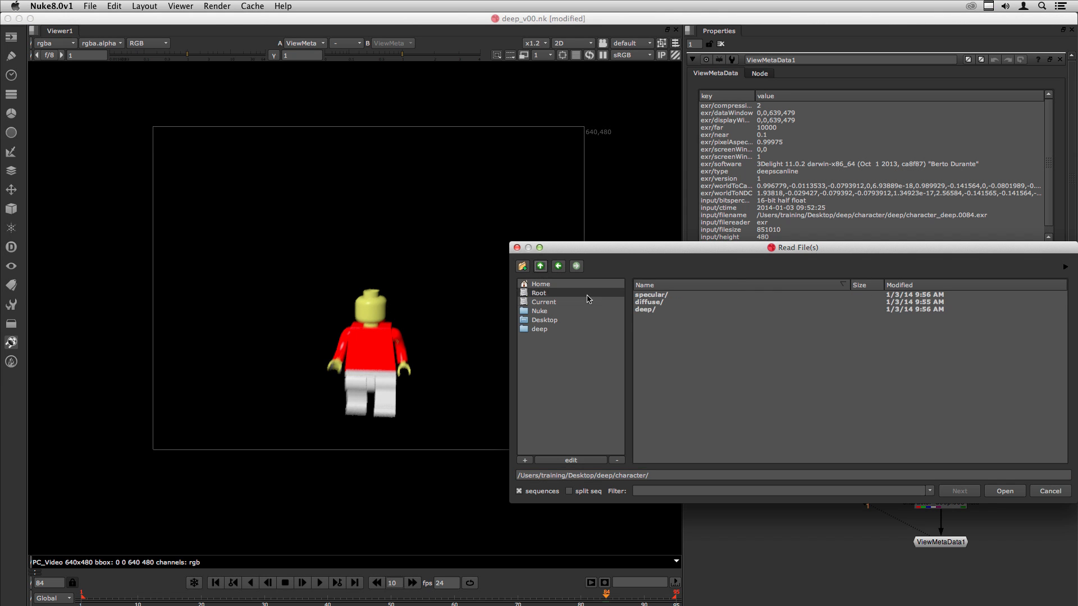
{"action": "double_click", "coordinate": [650, 303]}
{"action": "left_click", "coordinate": [663, 296]}
{"action": "key", "text": "Return"}
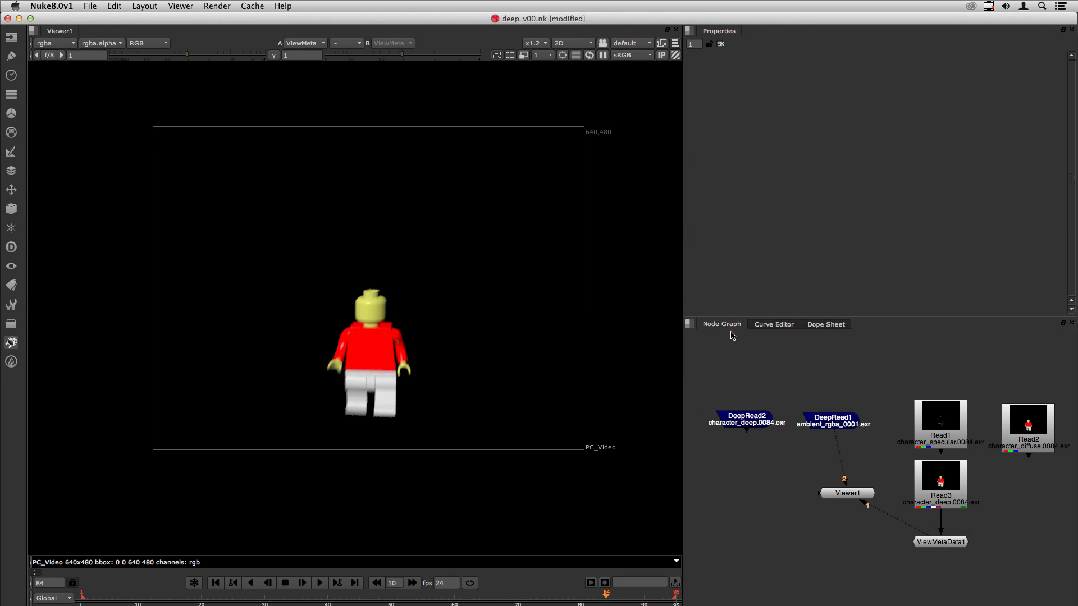
{"action": "key", "text": "1"}
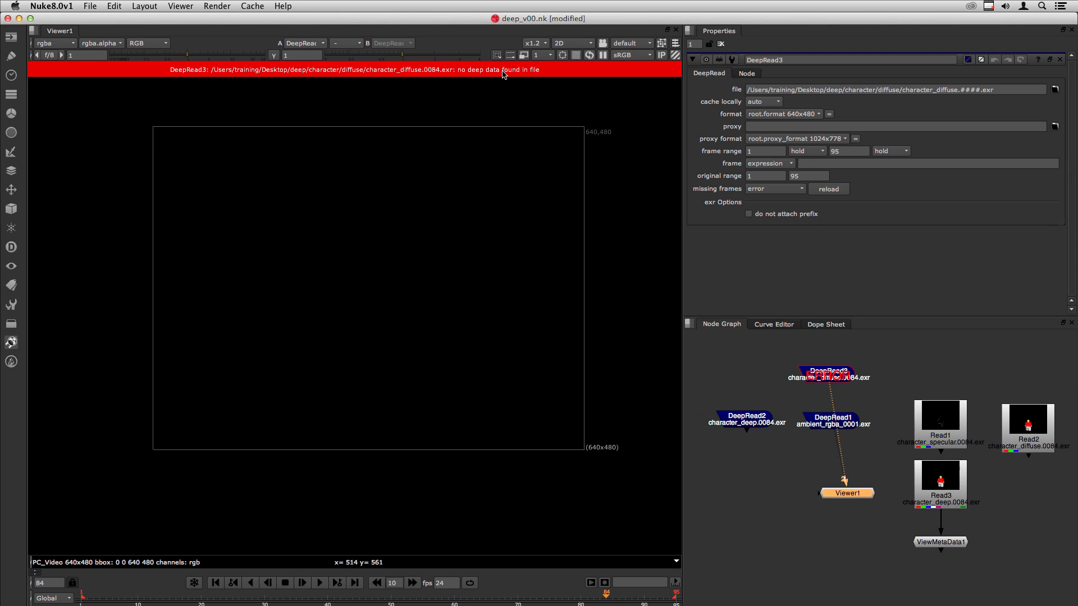
{"action": "left_click", "coordinate": [835, 384]}
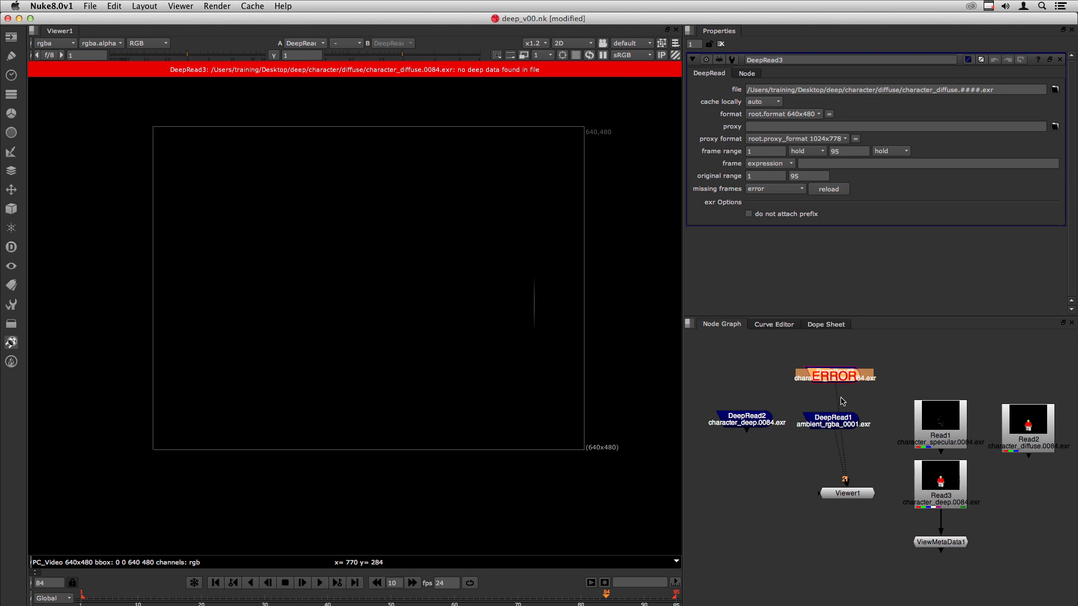
{"action": "key", "text": "BackSpace"}
Load the cloud_renderPass_rgba_####.exr sequence from the fluid folder with a DeepRead node and show it in the viewer
{"action": "key", "text": "Tab"}
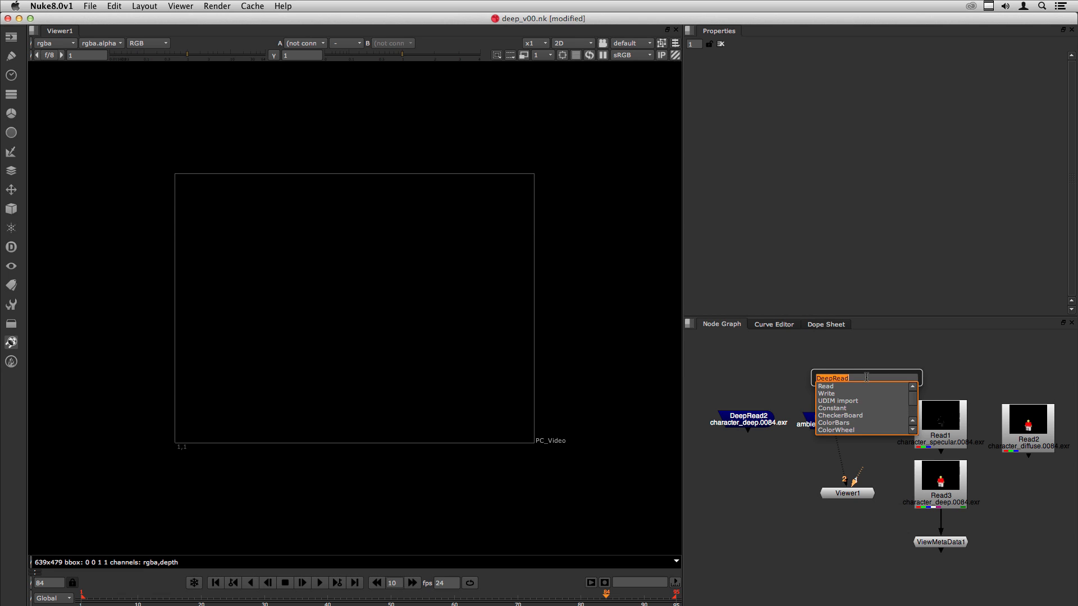
{"action": "type", "text": "deepr"}
{"action": "key", "text": "Return"}
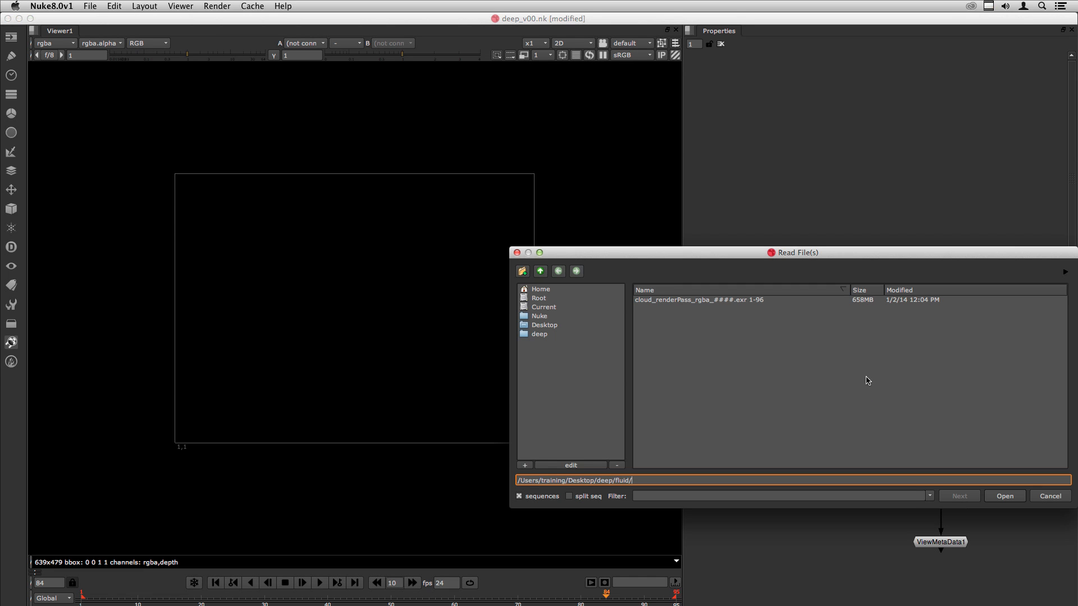
{"action": "left_click", "coordinate": [542, 335]}
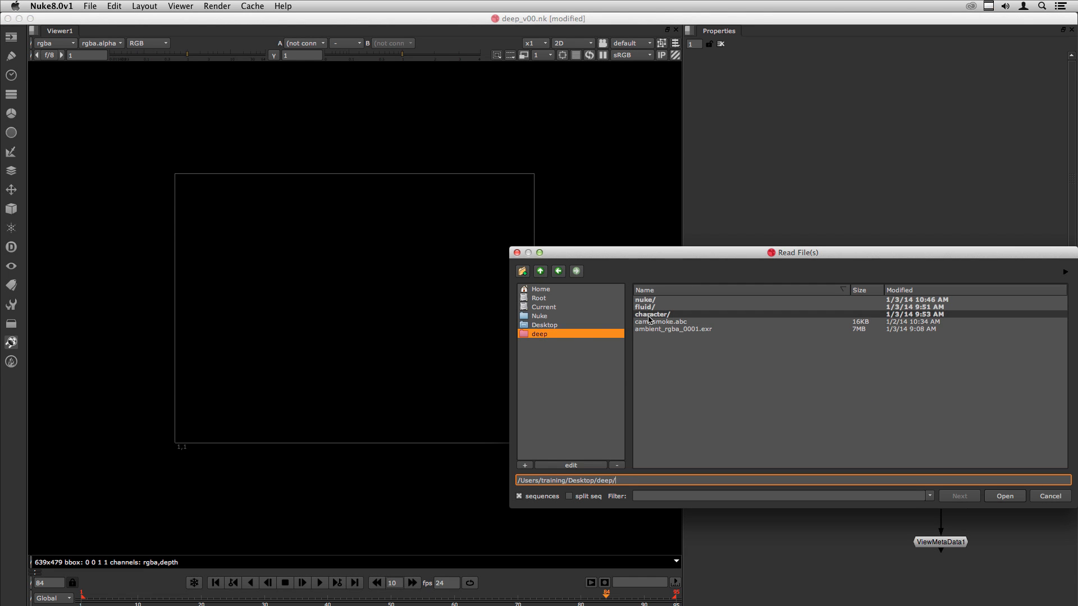
{"action": "double_click", "coordinate": [646, 310]}
{"action": "left_click", "coordinate": [667, 301]}
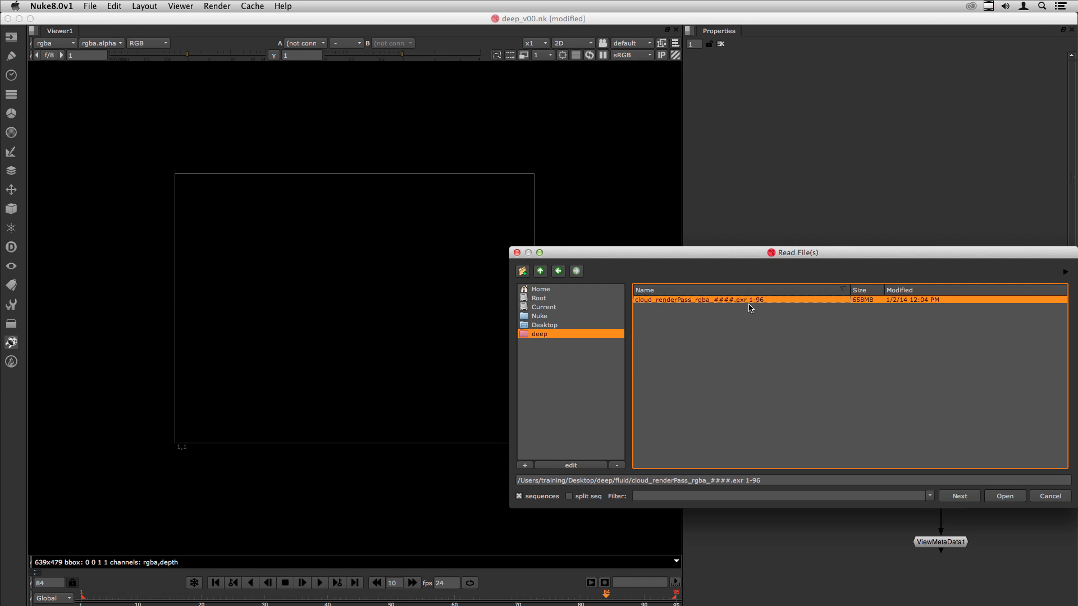
{"action": "double_click", "coordinate": [673, 306]}
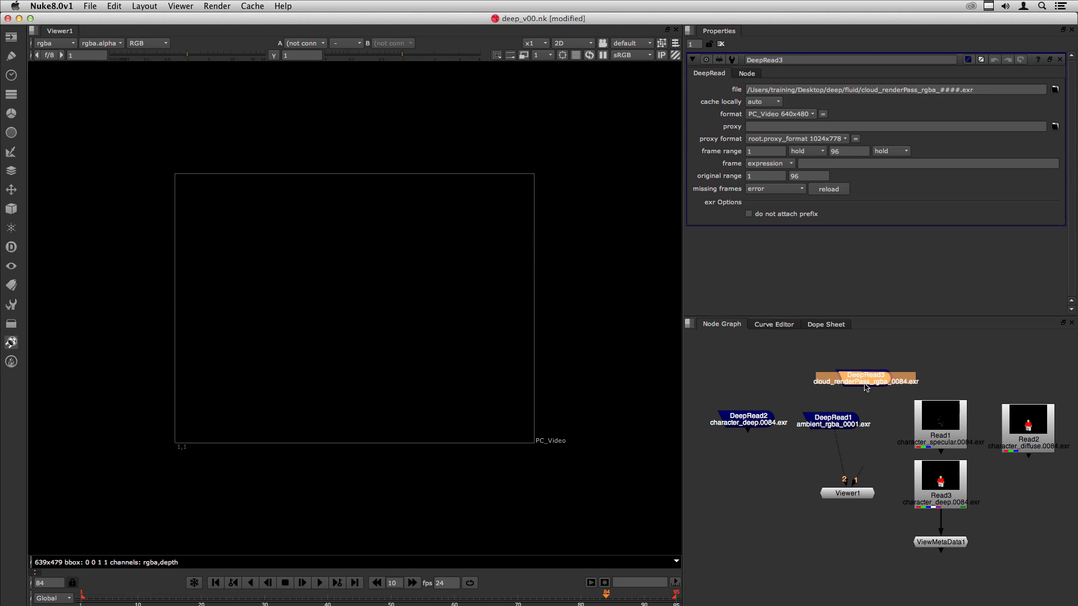
{"action": "key", "text": "1"}
Play the cloud render from around frame 6 and park the timeline on frame 48
{"action": "left_click", "coordinate": [114, 597]}
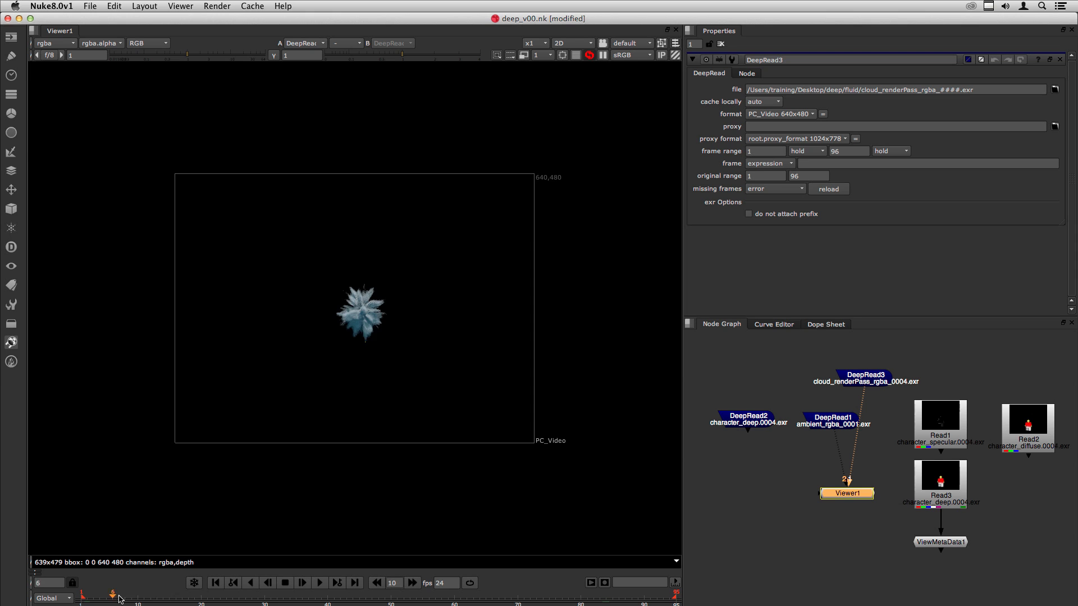
{"action": "left_click", "coordinate": [319, 582]}
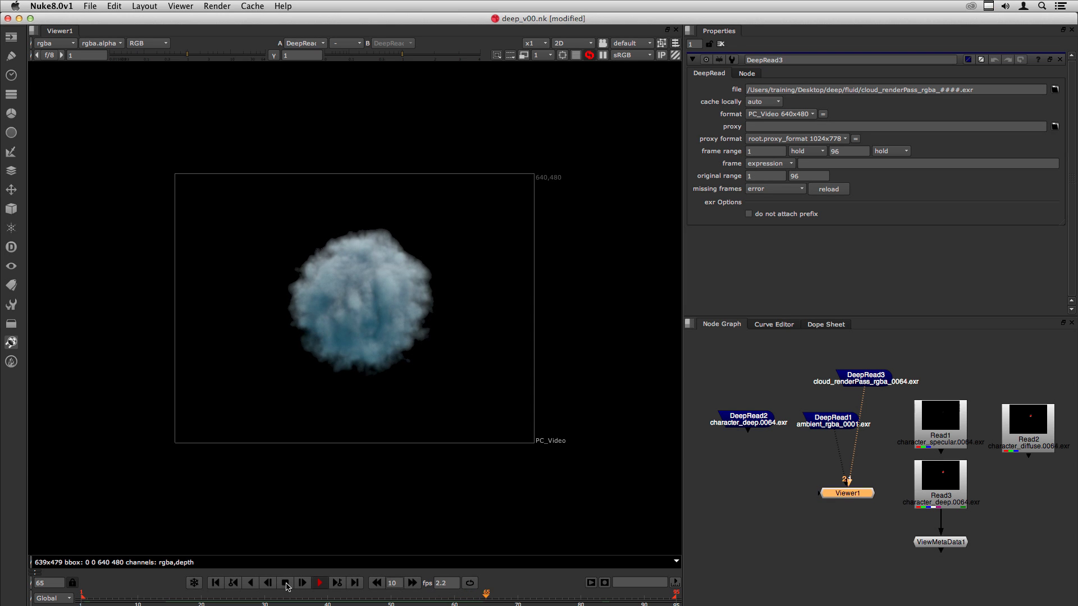
{"action": "left_click", "coordinate": [286, 585]}
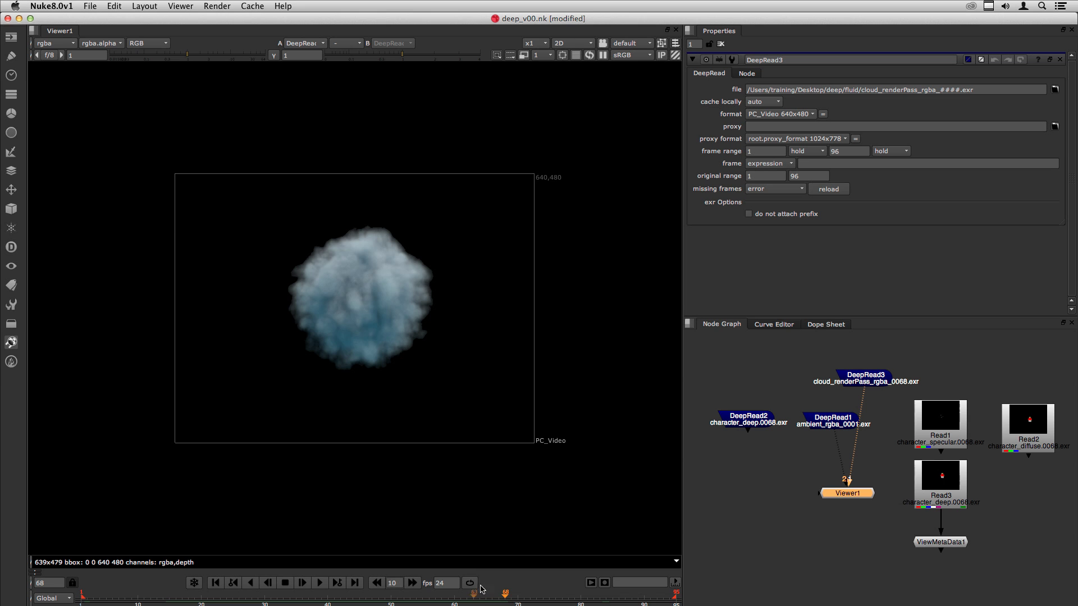
{"action": "left_click_drag", "start_coordinate": [503, 594], "coordinate": [379, 598]}
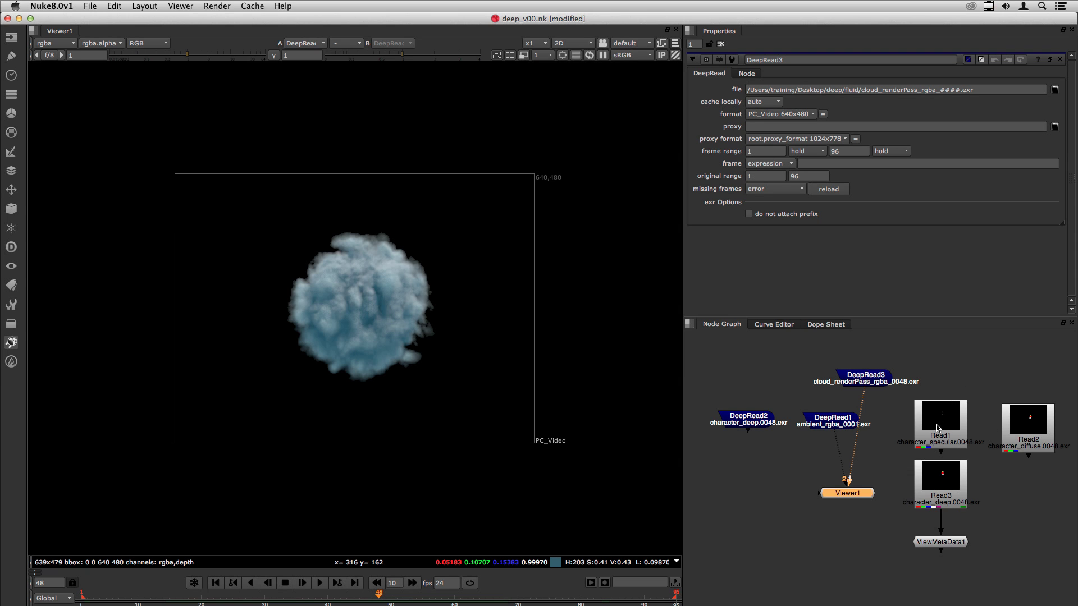
Move the regular Read nodes aside, line up the cloud DeepRead beside the other DeepReads, and place the Viewer node lower
{"action": "left_click_drag", "start_coordinate": [898, 395], "coordinate": [1060, 508]}
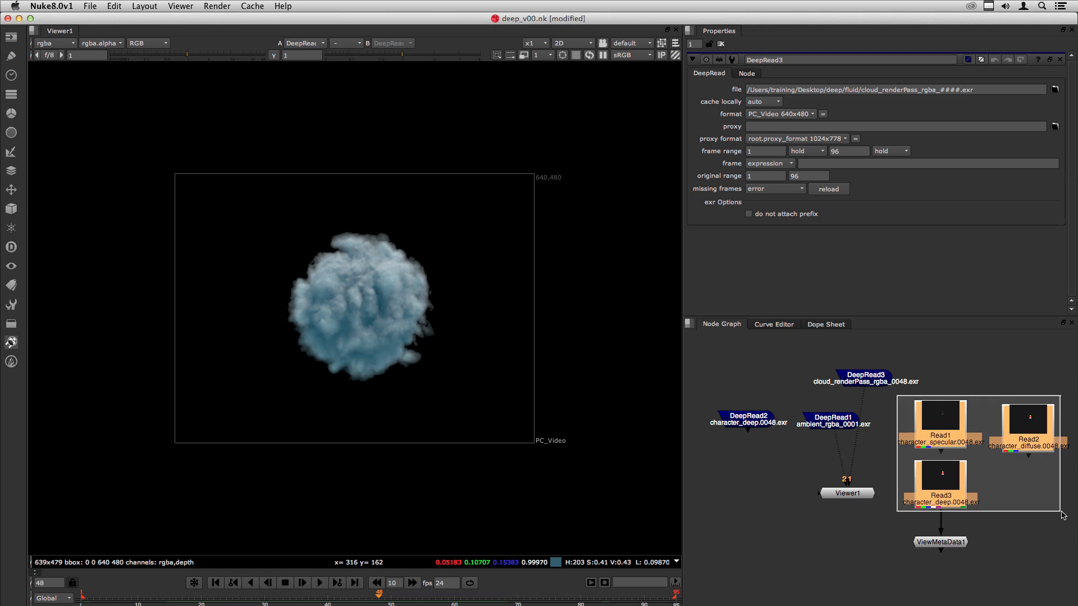
{"action": "left_click_drag", "start_coordinate": [941, 495], "coordinate": [971, 497]}
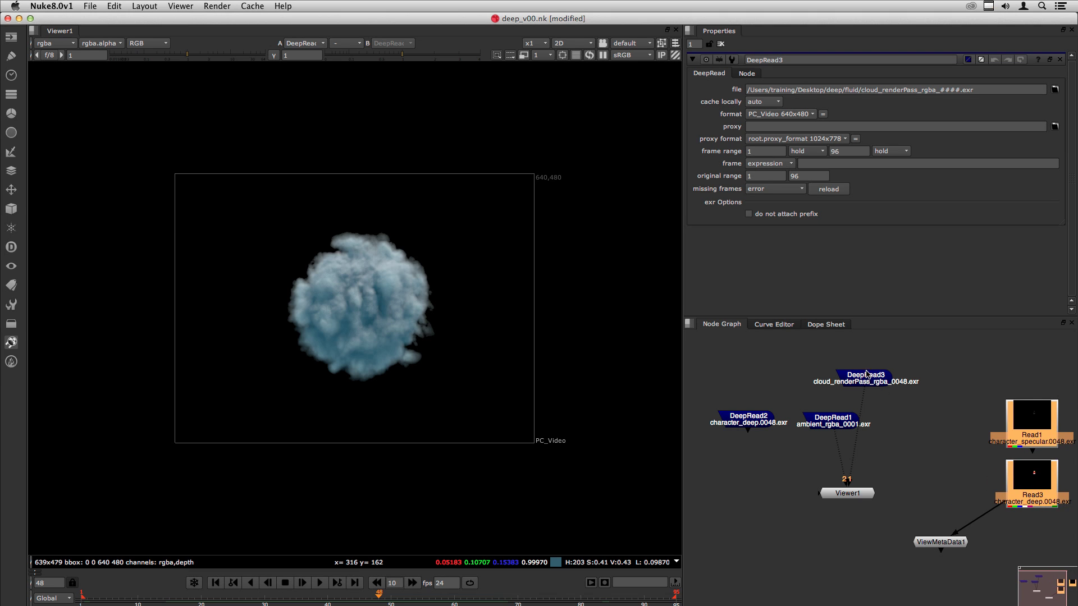
{"action": "left_click_drag", "start_coordinate": [866, 373], "coordinate": [925, 417]}
{"action": "left_click_drag", "start_coordinate": [852, 497], "coordinate": [867, 598]}
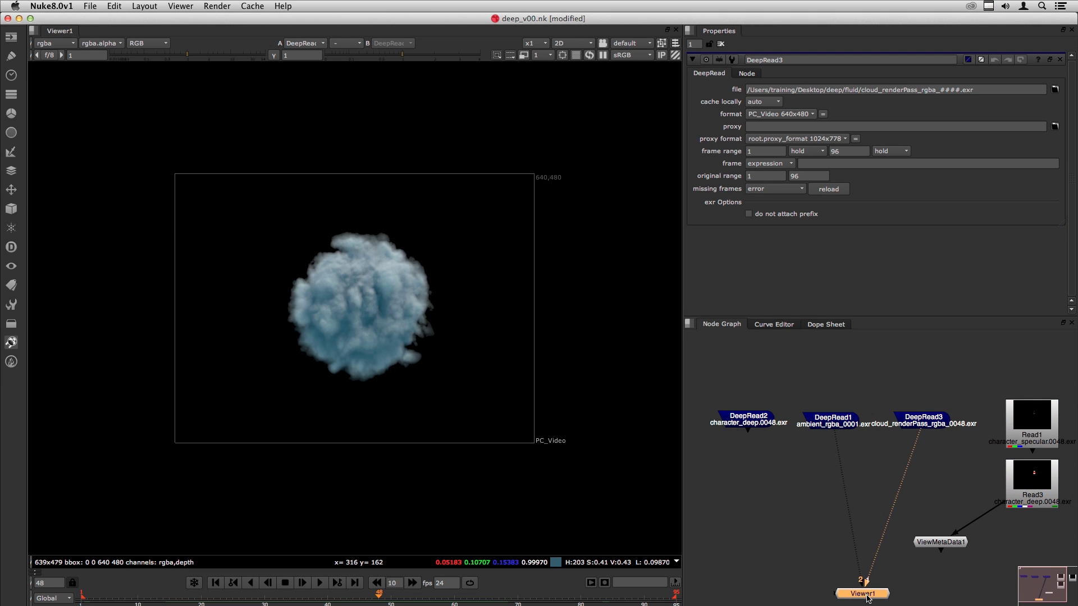
Add a DeepMerge node combining character_deep as A with ambient_rgba as B, and show the result in the viewer
{"action": "left_click", "coordinate": [762, 500]}
{"action": "key", "text": "Tab"}
{"action": "type", "text": "deep"}
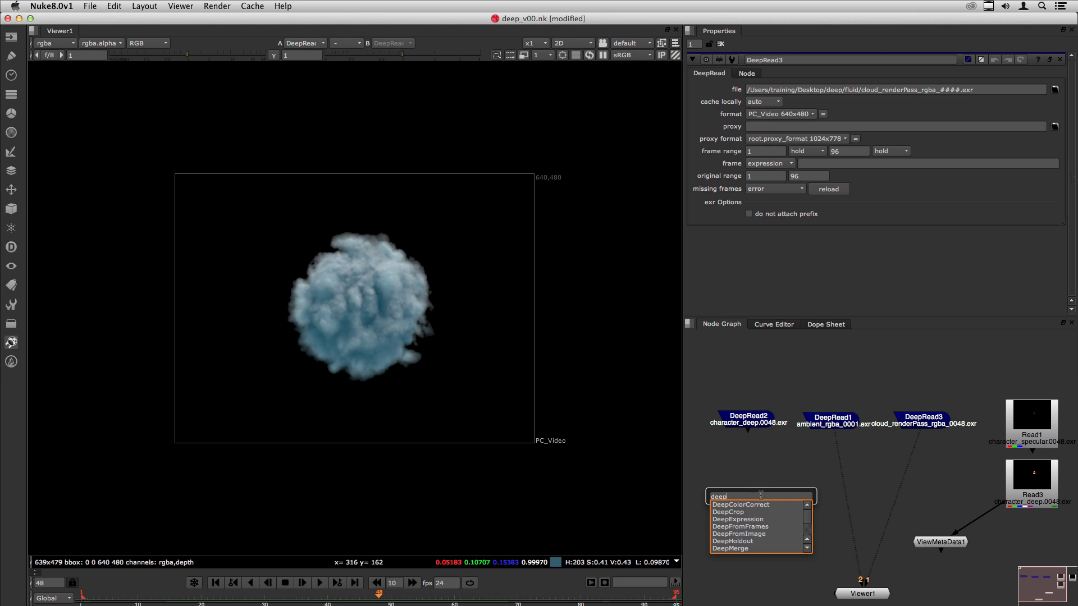
{"action": "type", "text": "m"}
{"action": "key", "text": "Return"}
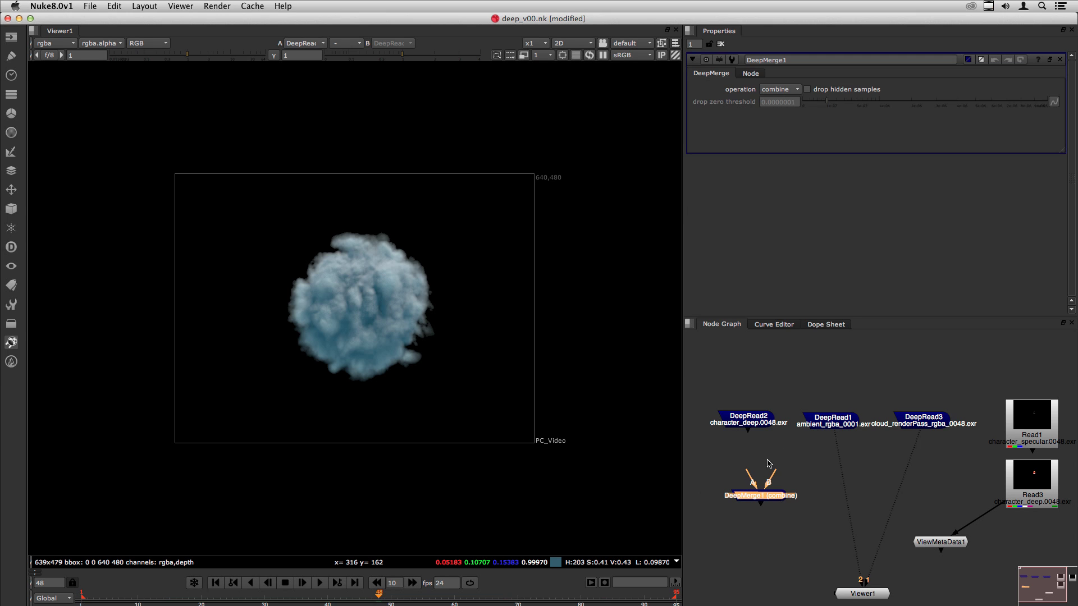
{"action": "left_click_drag", "start_coordinate": [753, 481], "coordinate": [830, 421]}
{"action": "key", "text": "2"}
{"action": "left_click_drag", "start_coordinate": [759, 500], "coordinate": [777, 506]}
Paste a second DeepMerge that combines the first merge as A with the cloud DeepRead as B, and view it
{"action": "left_click", "coordinate": [886, 506]}
{"action": "key", "text": "super+v"}
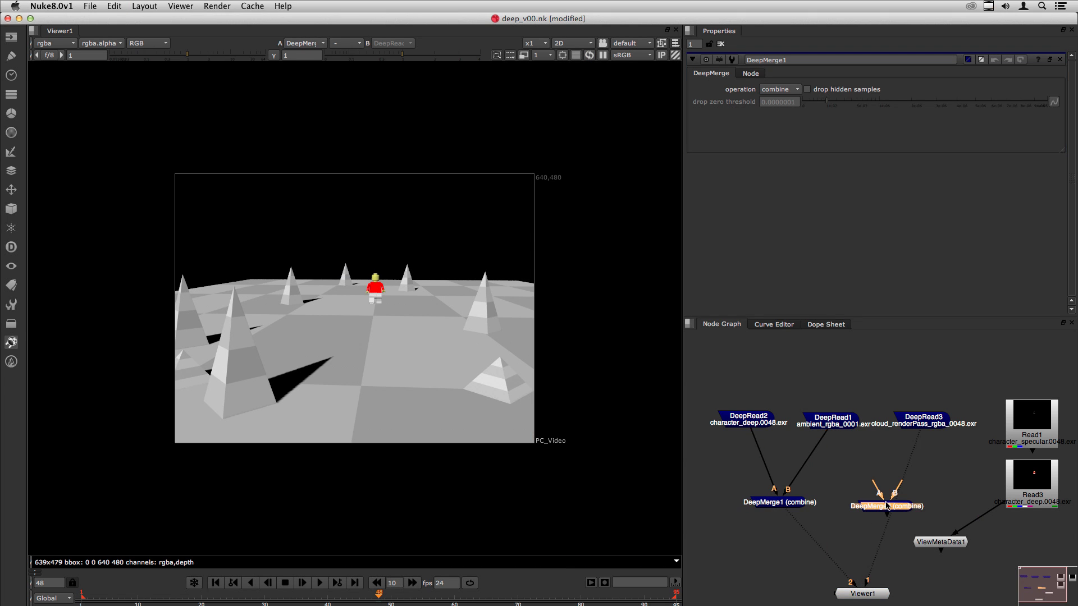
{"action": "left_click_drag", "start_coordinate": [885, 503], "coordinate": [923, 422]}
{"action": "key", "text": "2"}
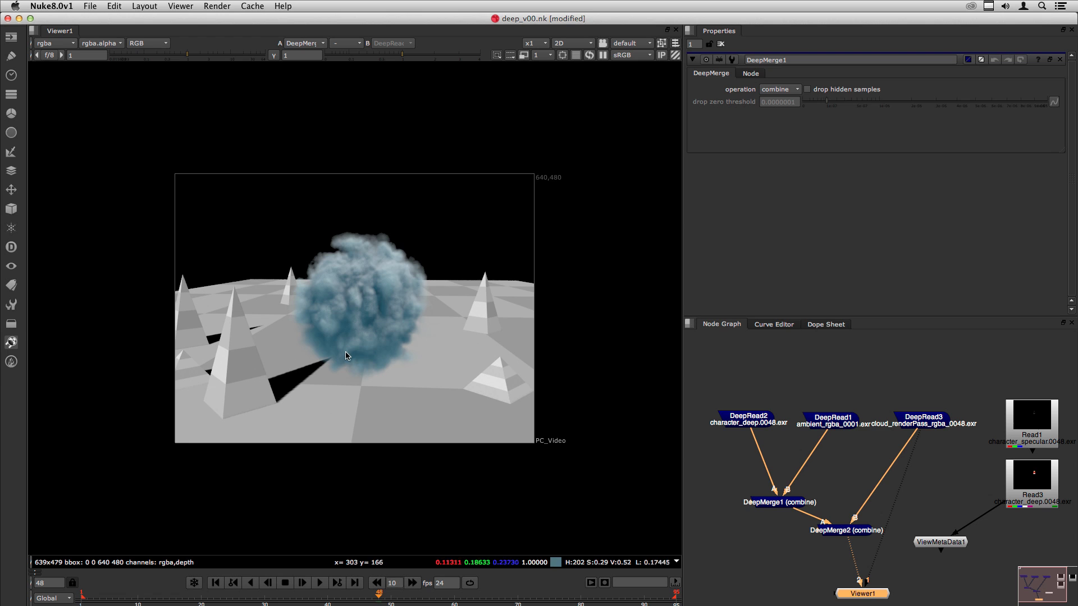
{"action": "left_click_drag", "start_coordinate": [833, 536], "coordinate": [808, 546]}
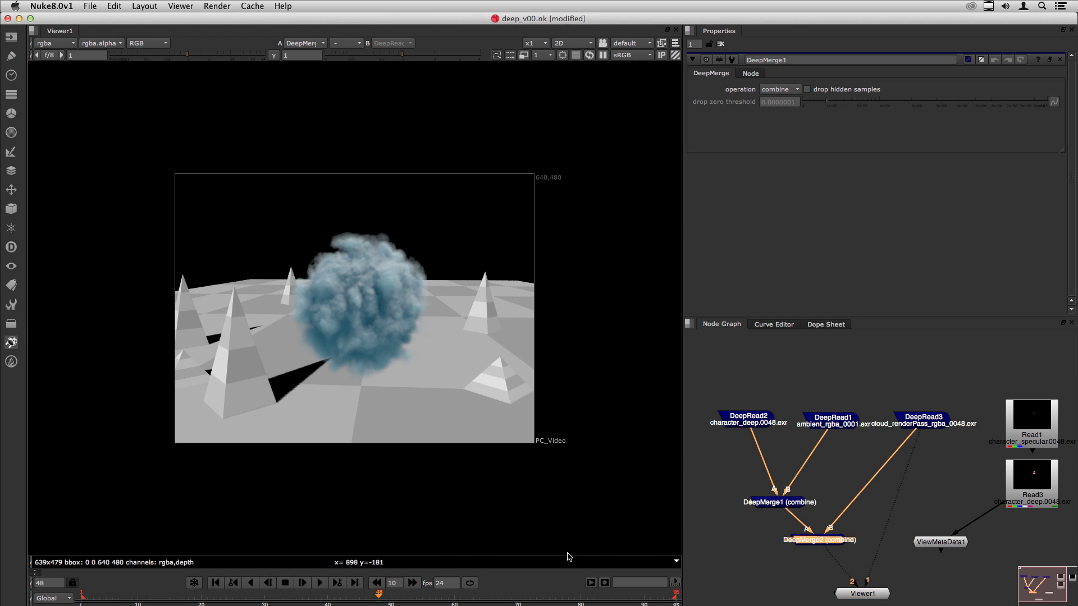
Scrub the timeline through frame 63 to frame 76 to check the combined cloud, character and environment
{"action": "left_click", "coordinate": [430, 599]}
{"action": "left_click_drag", "start_coordinate": [431, 600], "coordinate": [474, 599]}
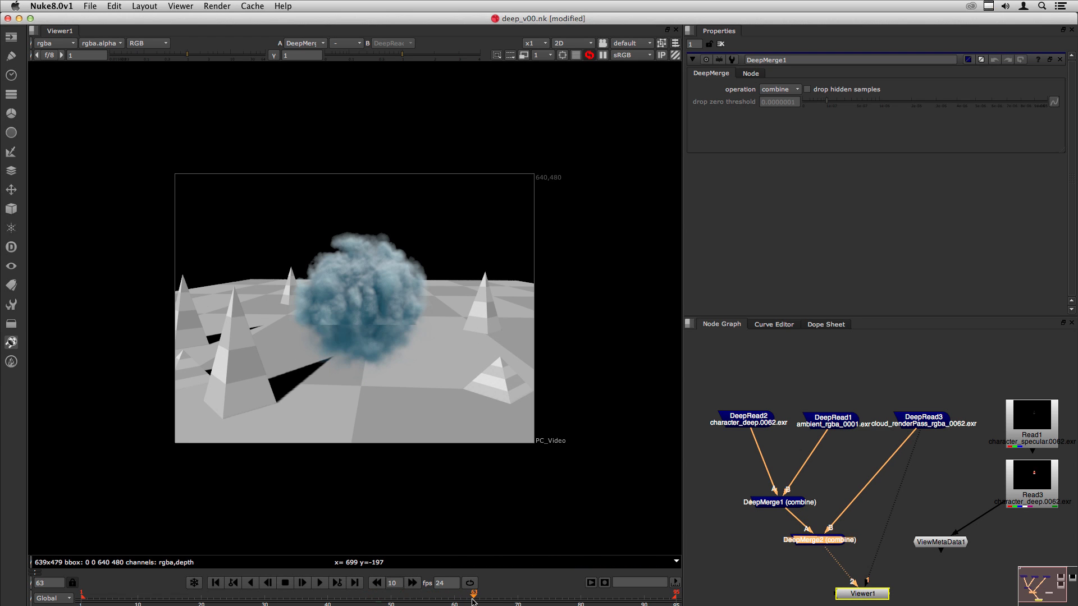
{"action": "left_click", "coordinate": [556, 599]}
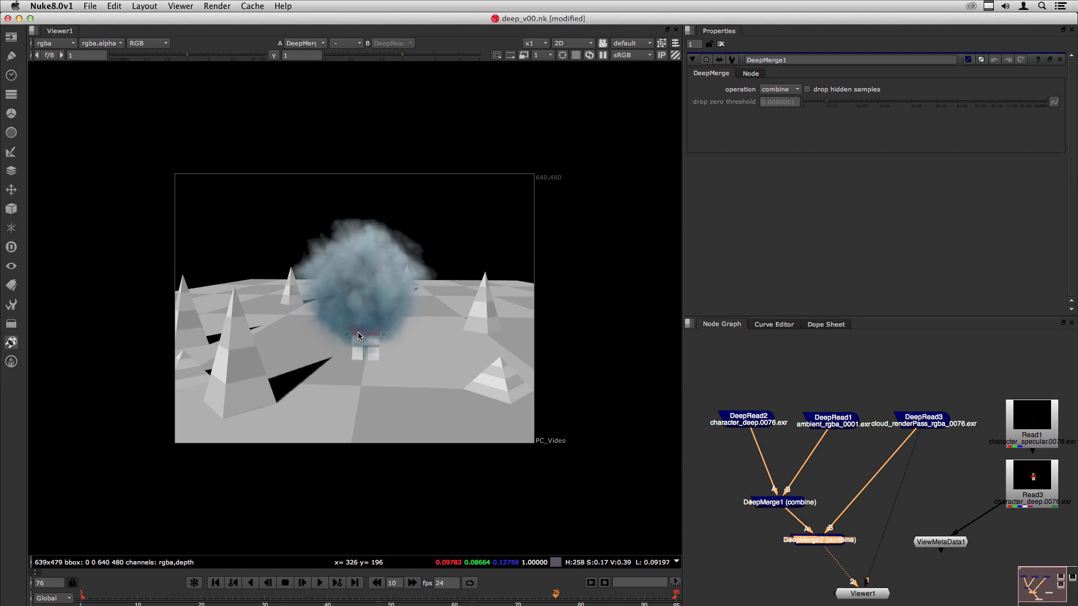
Step forward from frame 76 to frame 81, examining up close how the character and the cloud overlap
{"action": "scroll", "coordinate": [358, 332], "scroll_direction": "up", "scroll_amount": 5}
{"action": "key", "text": "Right"}
{"action": "key", "text": "Right"}
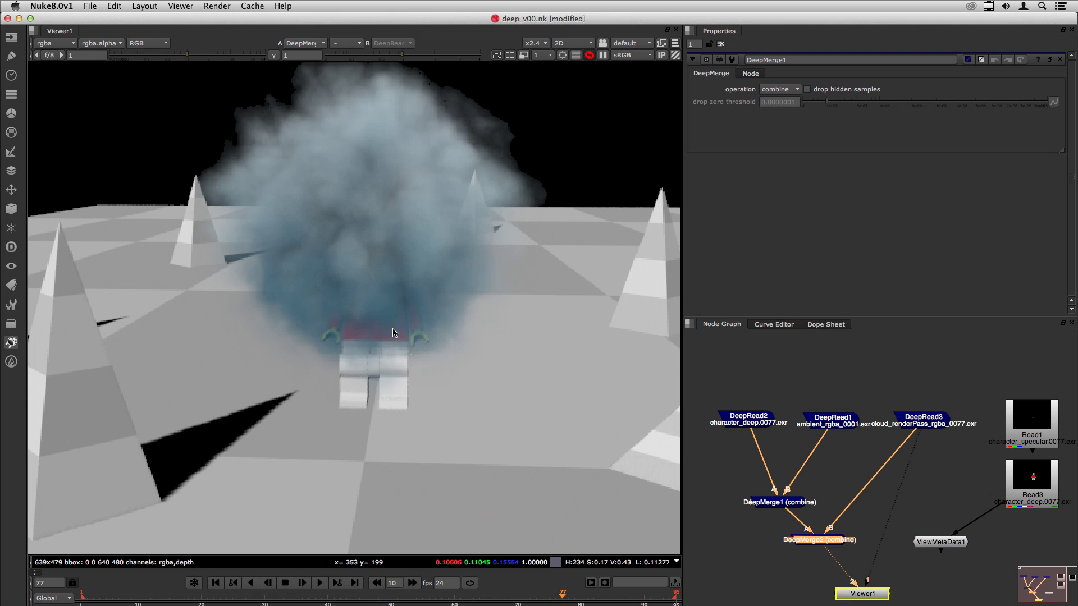
{"action": "key", "text": "Right"}
{"action": "key", "text": "Right"}
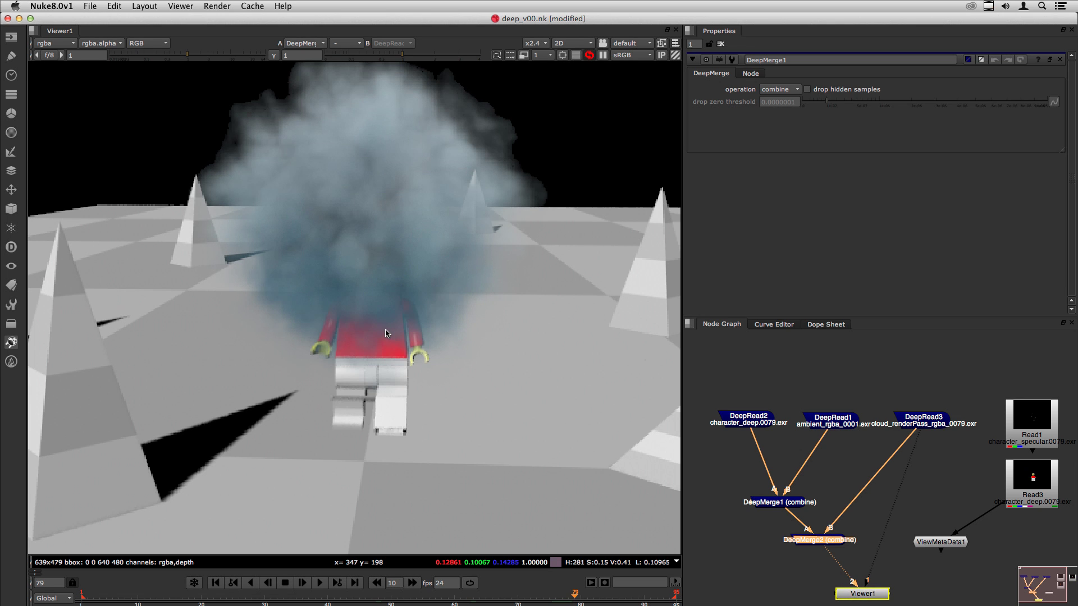
{"action": "key", "text": "Right"}
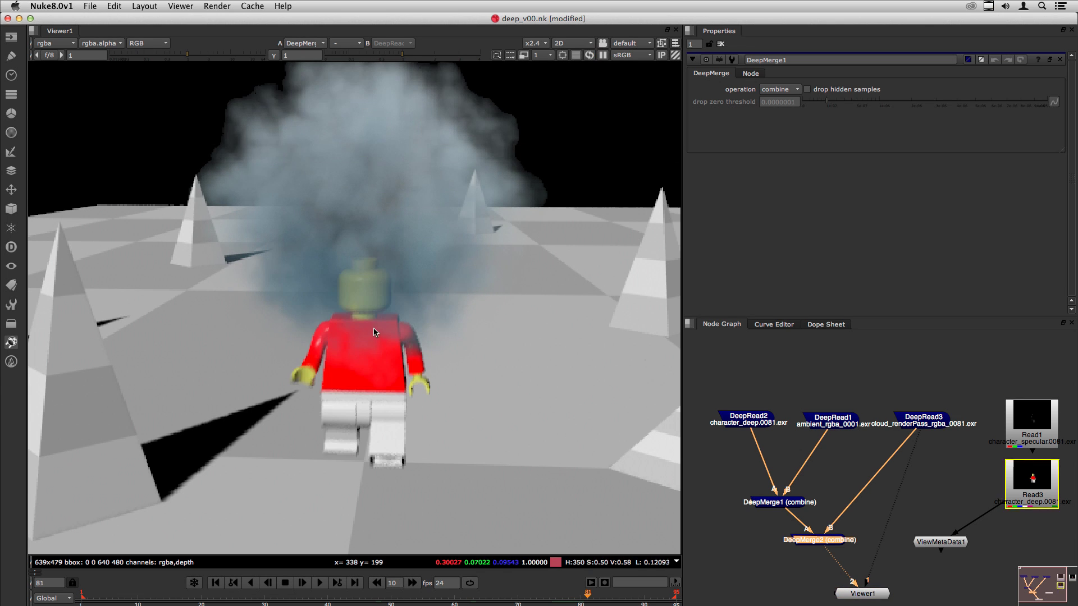
{"action": "scroll", "coordinate": [313, 274], "scroll_direction": "down", "scroll_amount": 3}
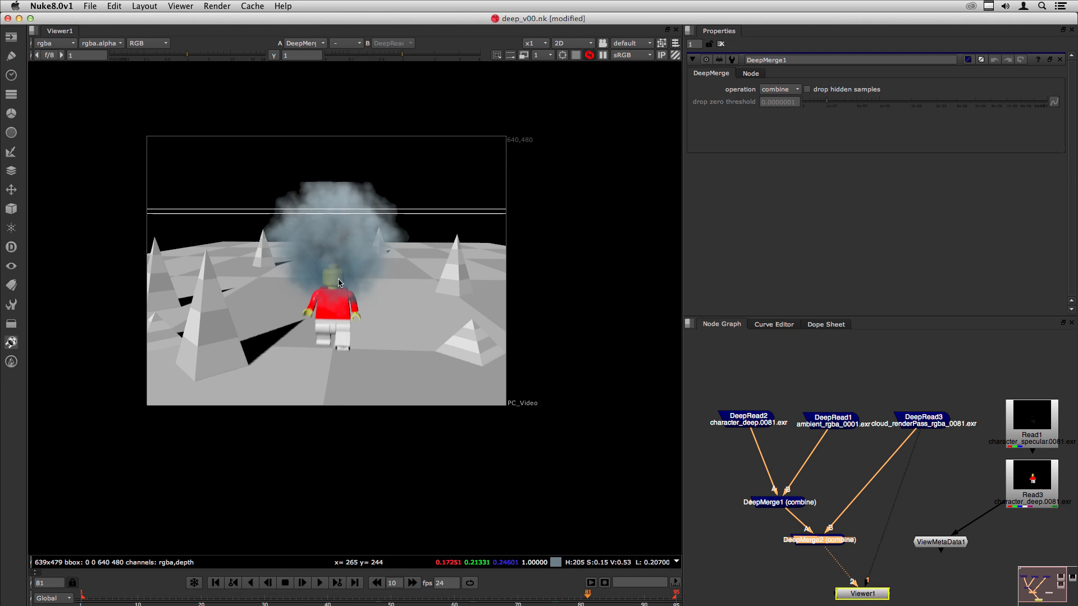
{"action": "scroll", "coordinate": [316, 258], "scroll_direction": "up", "scroll_amount": 3}
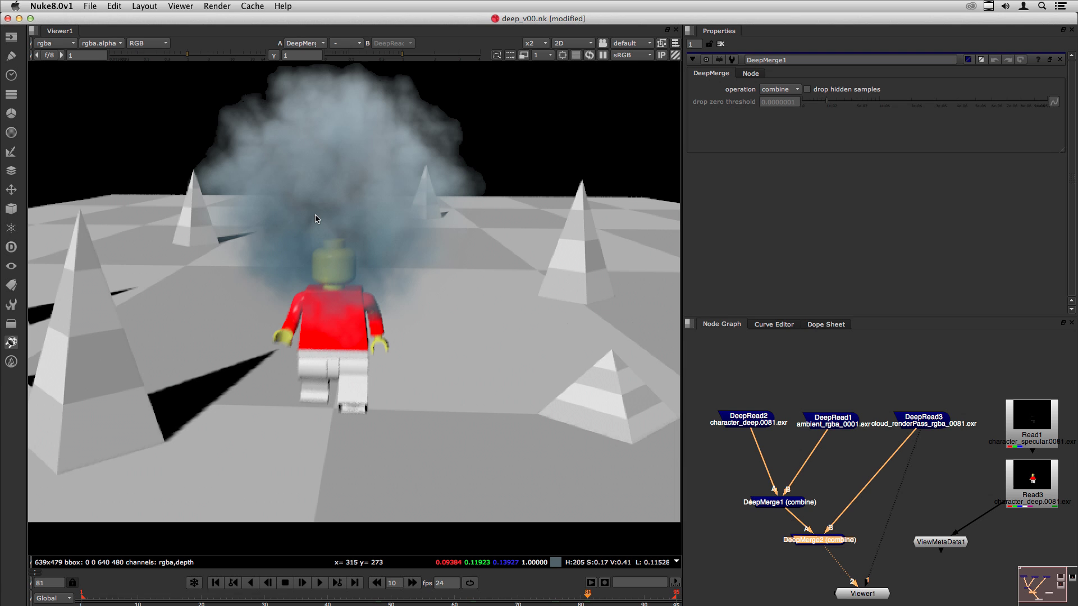
{"action": "scroll", "coordinate": [272, 196], "scroll_direction": "down", "scroll_amount": 2}
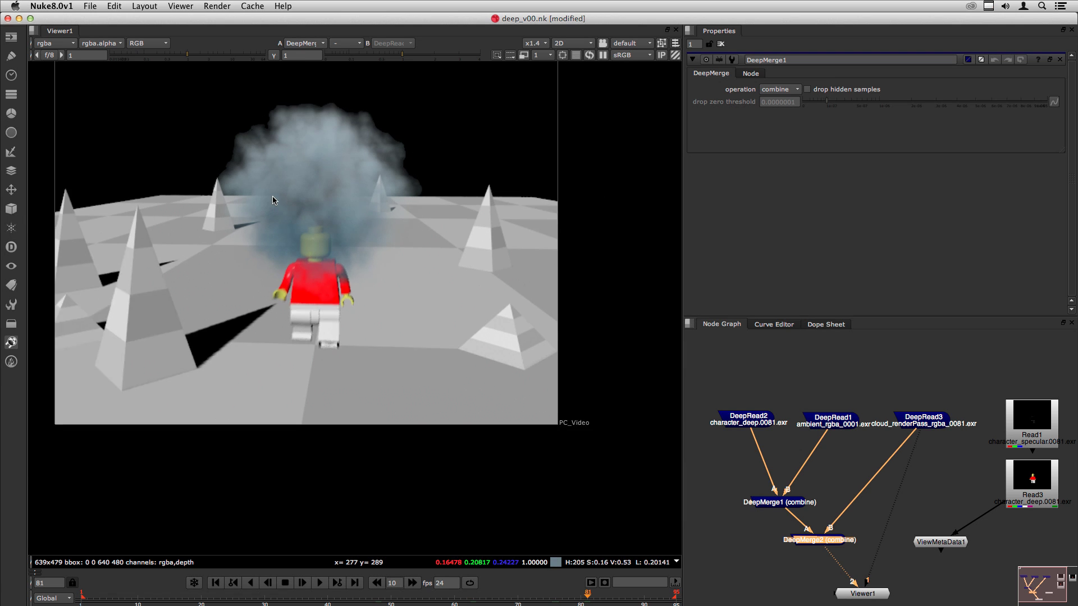
Step the timeline back to frame 74 to review the character inside the cloud
{"action": "key", "text": "Left"}
{"action": "key", "text": "Left"}
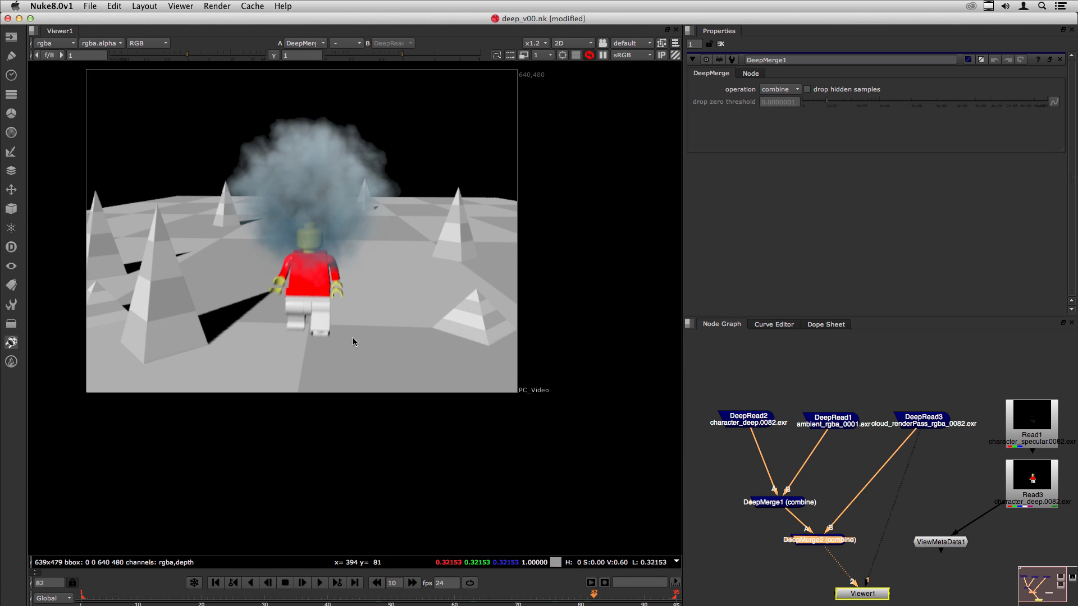
{"action": "key", "text": "Left"}
{"action": "key", "text": "Left"}
{"action": "key", "text": "Left"}
{"action": "key", "text": "Left"}
{"action": "key", "text": "Left"}
{"action": "key", "text": "Left"}
{"action": "key", "text": "Left"}
{"action": "key", "text": "Left"}
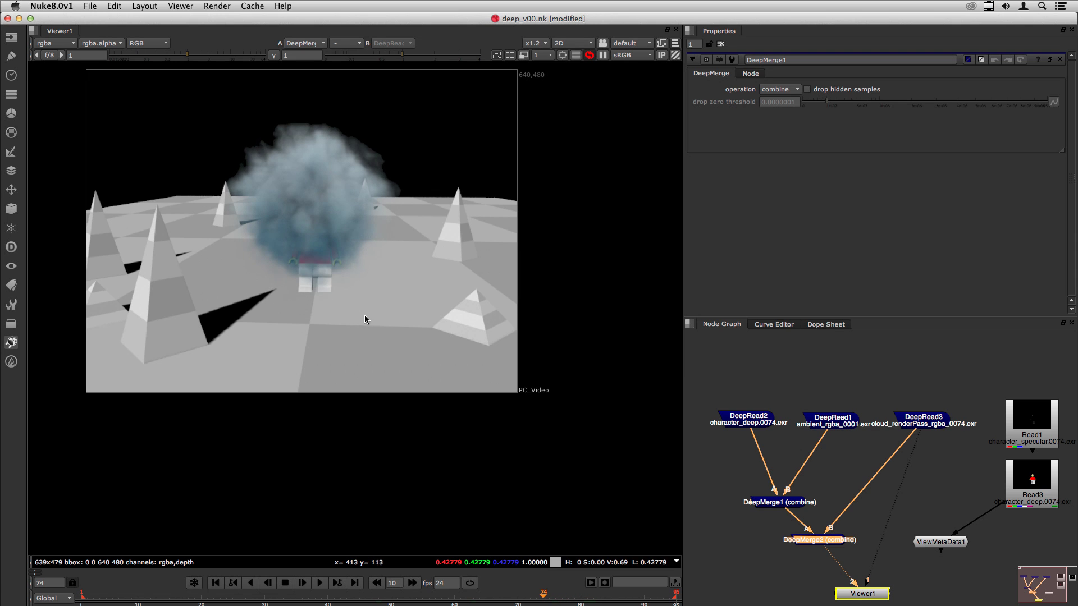
Shift the first DeepMerge under the character DeepRead and scrub the merged result from frame 39 to frame 81
{"action": "left_click", "coordinate": [780, 504]}
{"action": "left_click_drag", "start_coordinate": [773, 514], "coordinate": [736, 500]}
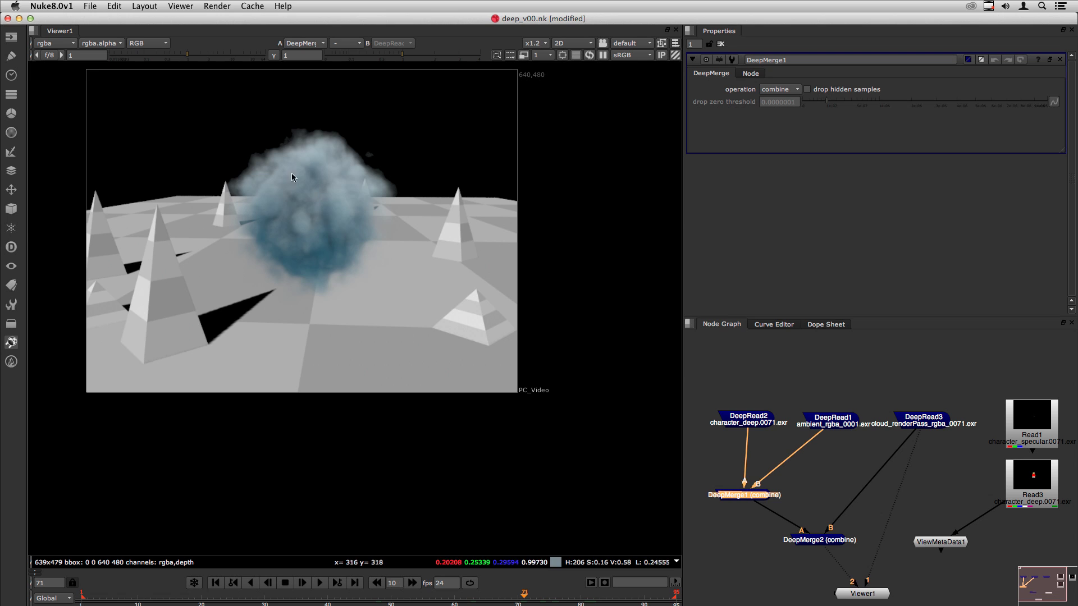
{"action": "left_click", "coordinate": [323, 596]}
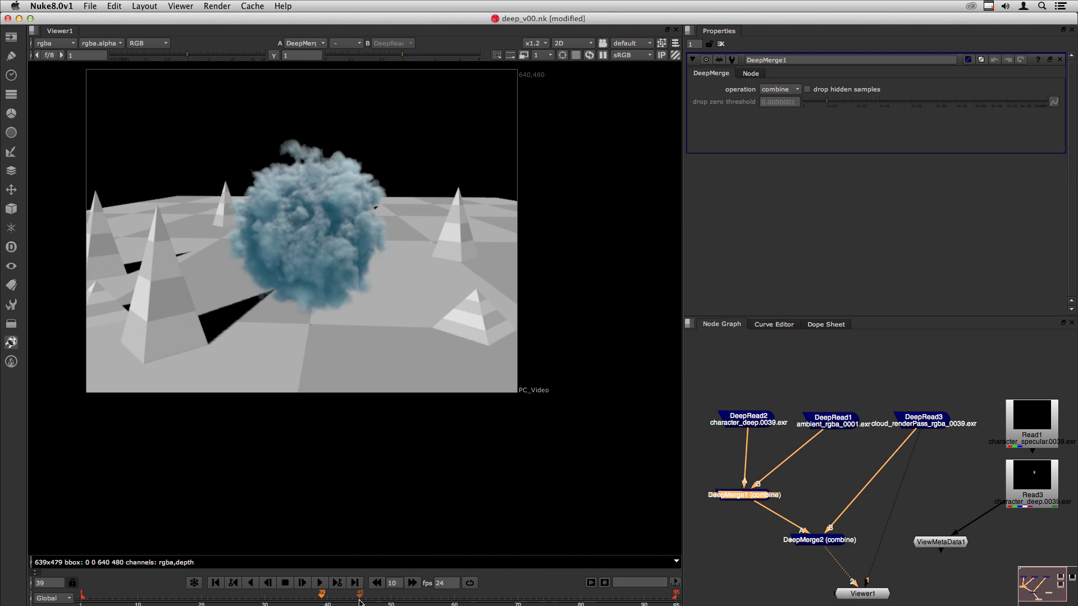
{"action": "left_click_drag", "start_coordinate": [430, 599], "coordinate": [587, 600]}
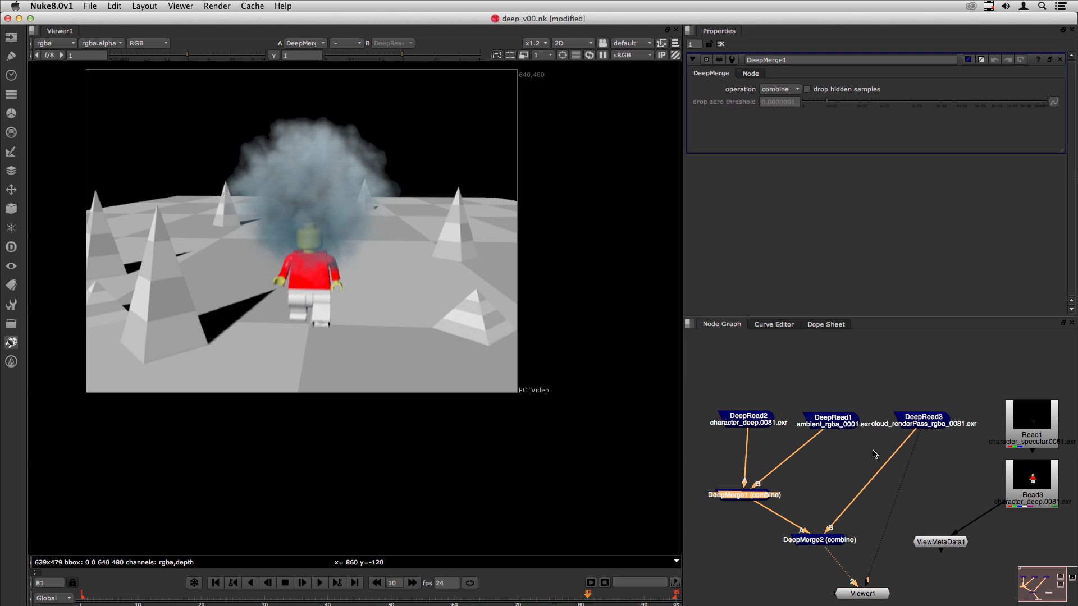
Offset the cloud DeepRead in time by setting its frame mode to start at 30
{"action": "left_click_drag", "start_coordinate": [929, 423], "coordinate": [936, 434]}
{"action": "double_click", "coordinate": [936, 434]}
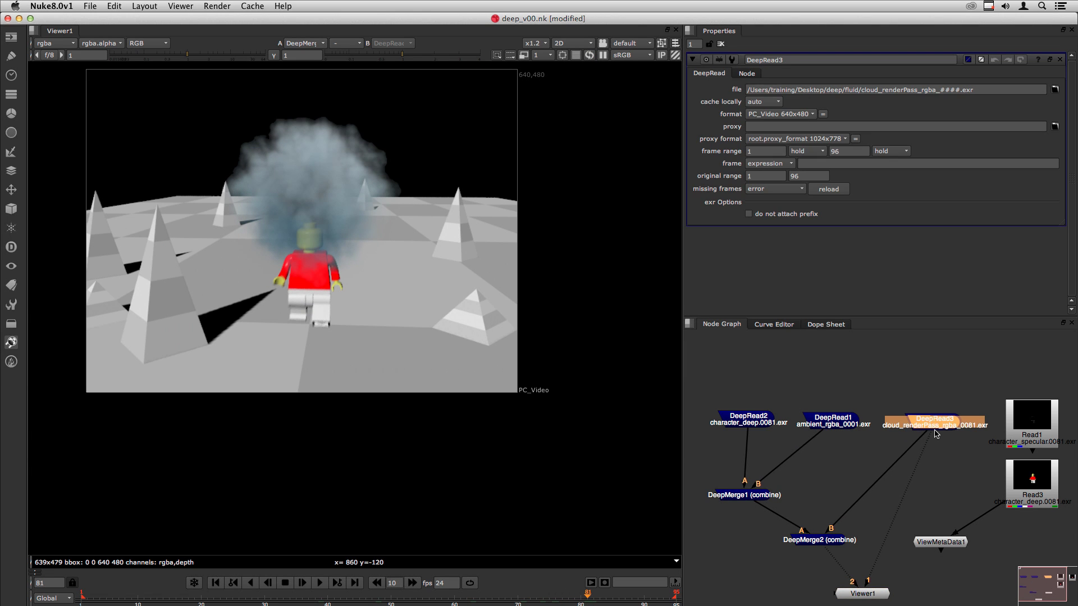
{"action": "left_click", "coordinate": [763, 163]}
{"action": "left_click", "coordinate": [769, 176]}
{"action": "left_click", "coordinate": [825, 165]}
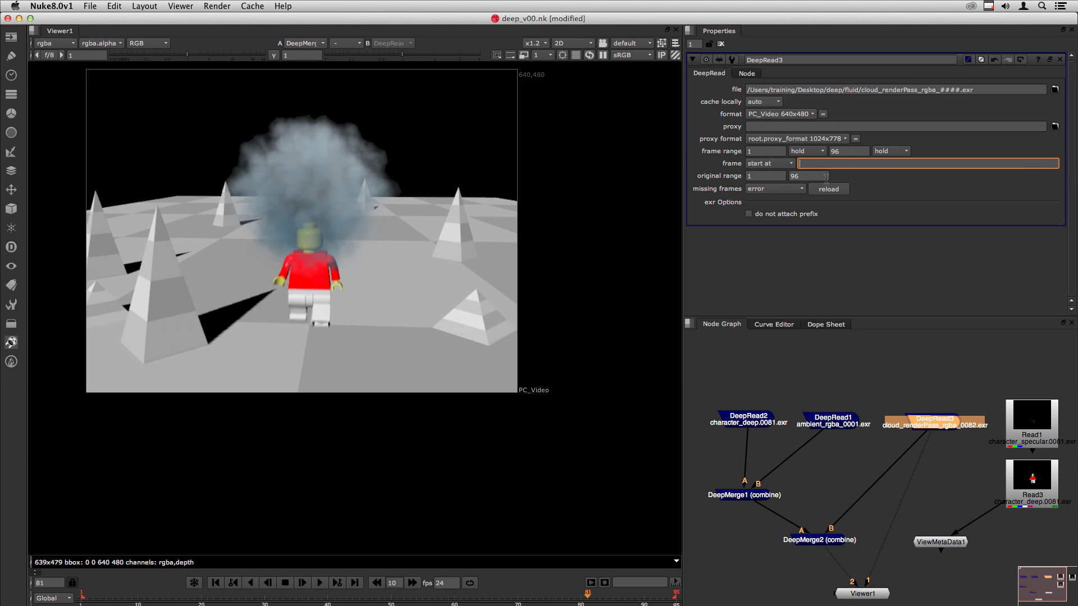
{"action": "key", "text": "Return"}
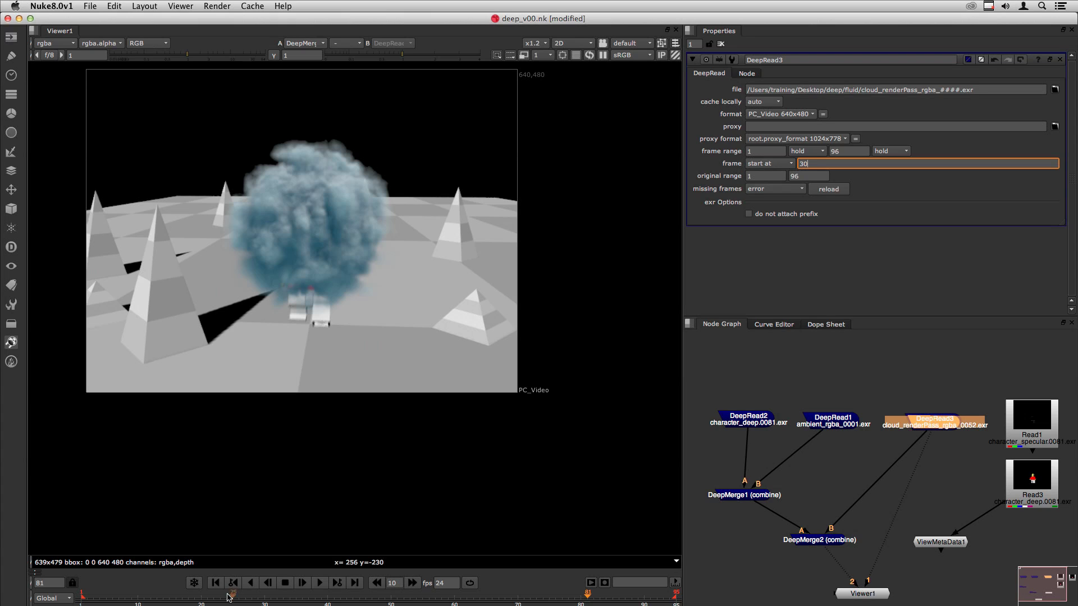
Step between frames 80 and 84 of the offset merge, examining where the character passes through the cloud, and stop on frame 82
{"action": "left_click", "coordinate": [505, 529]}
{"action": "key", "text": "Right"}
{"action": "key", "text": "Right"}
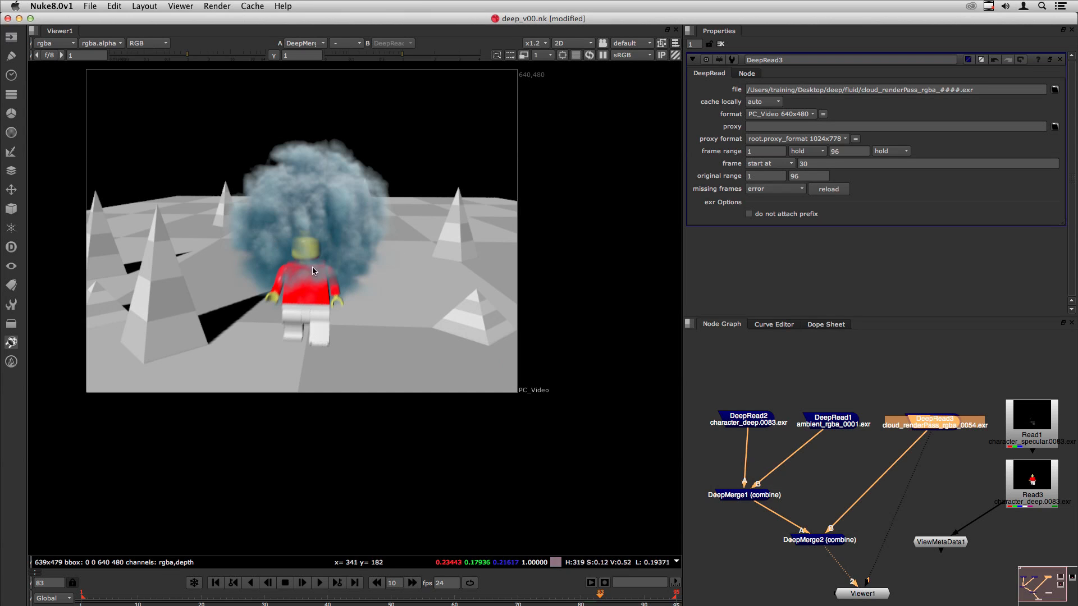
{"action": "scroll", "coordinate": [313, 270], "scroll_direction": "up", "scroll_amount": 3}
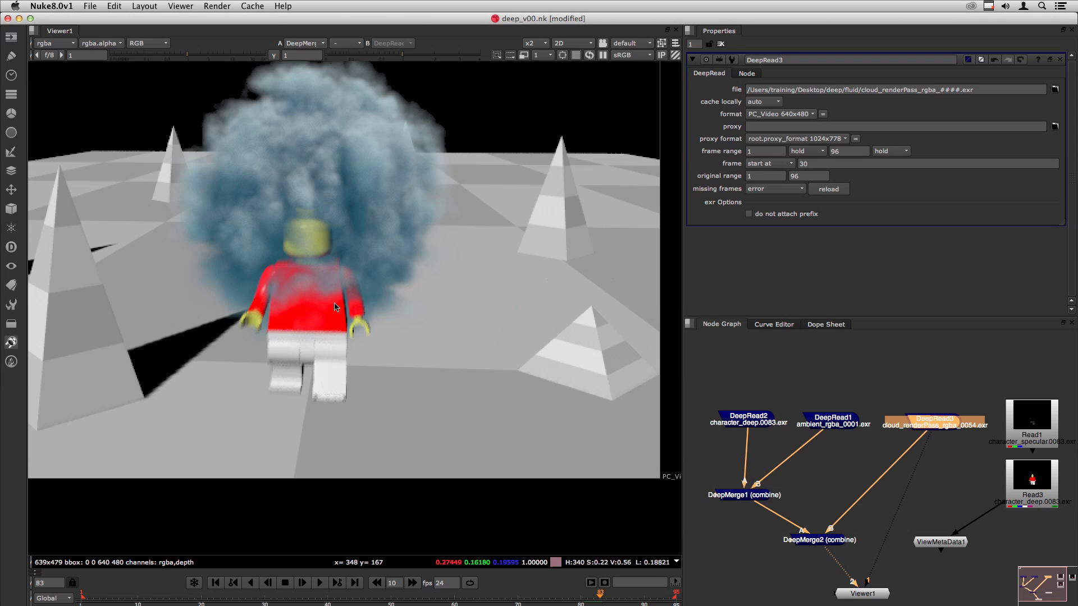
{"action": "key", "text": "Right"}
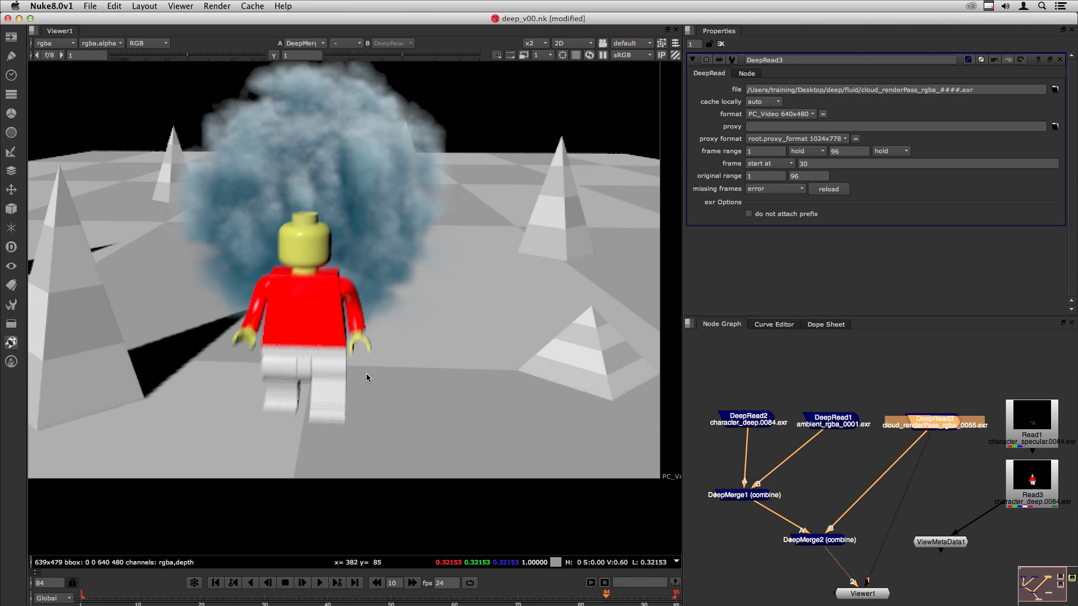
{"action": "key", "text": "Left"}
{"action": "key", "text": "Left"}
{"action": "key", "text": "Left"}
{"action": "key", "text": "Left"}
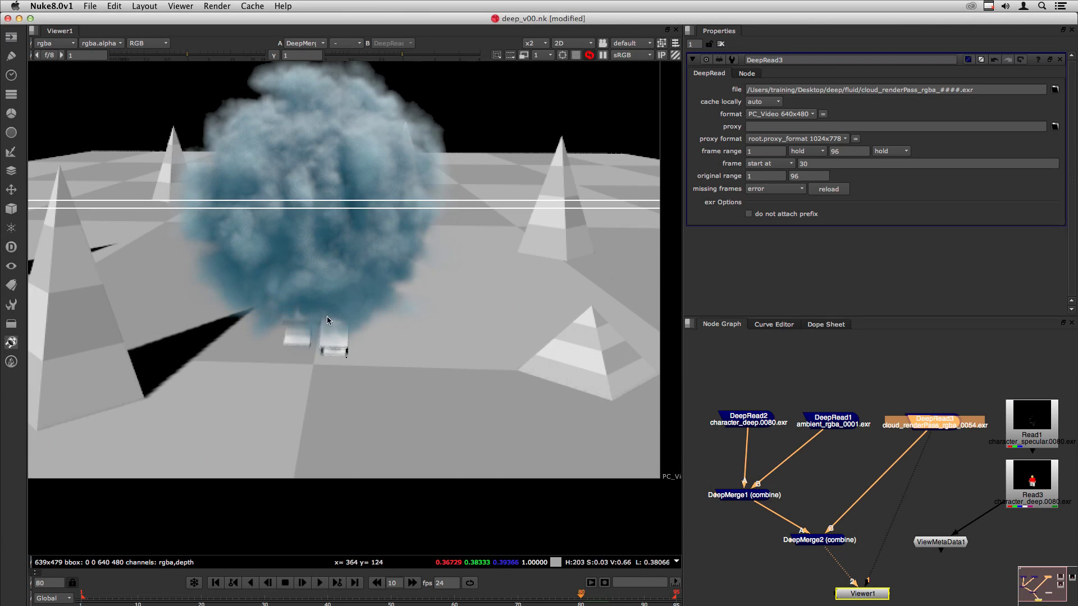
{"action": "key", "text": "Right"}
{"action": "key", "text": "Right"}
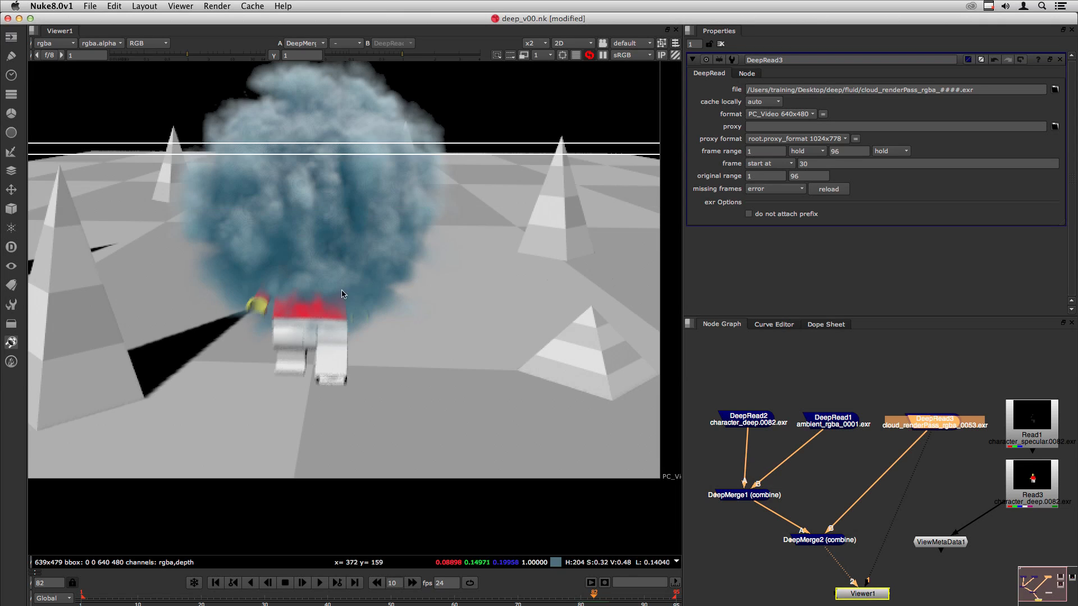
{"action": "scroll", "coordinate": [337, 304], "scroll_direction": "down", "scroll_amount": 3}
{"action": "middle_click_drag", "start_coordinate": [330, 280], "coordinate": [332, 302]}
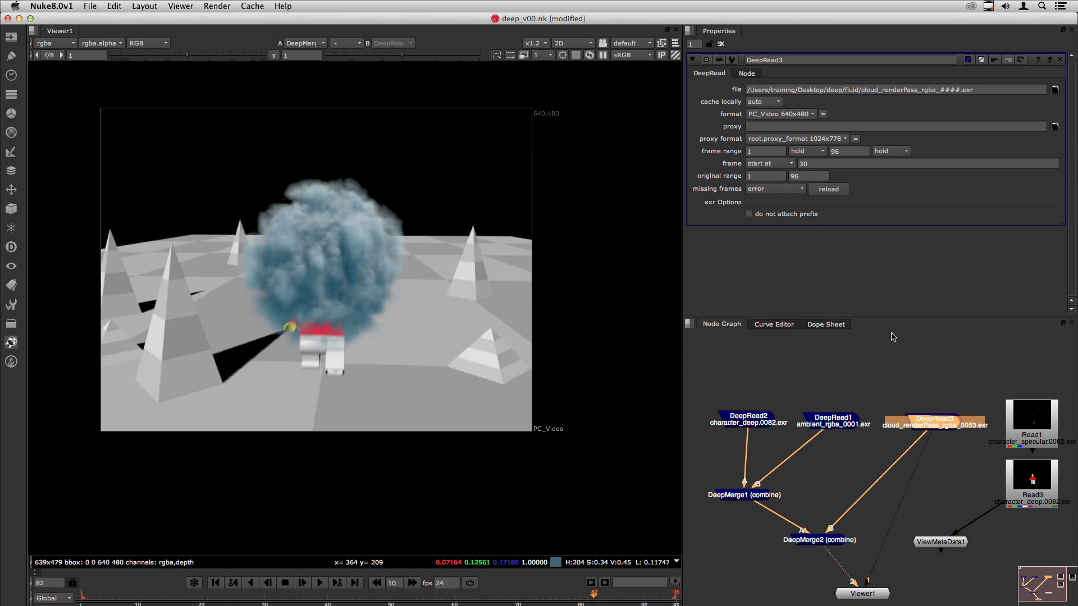
Align each DeepMerge under its B-input DeepRead and add dots to route both A inputs at right angles
{"action": "left_click_drag", "start_coordinate": [751, 424], "coordinate": [748, 400]}
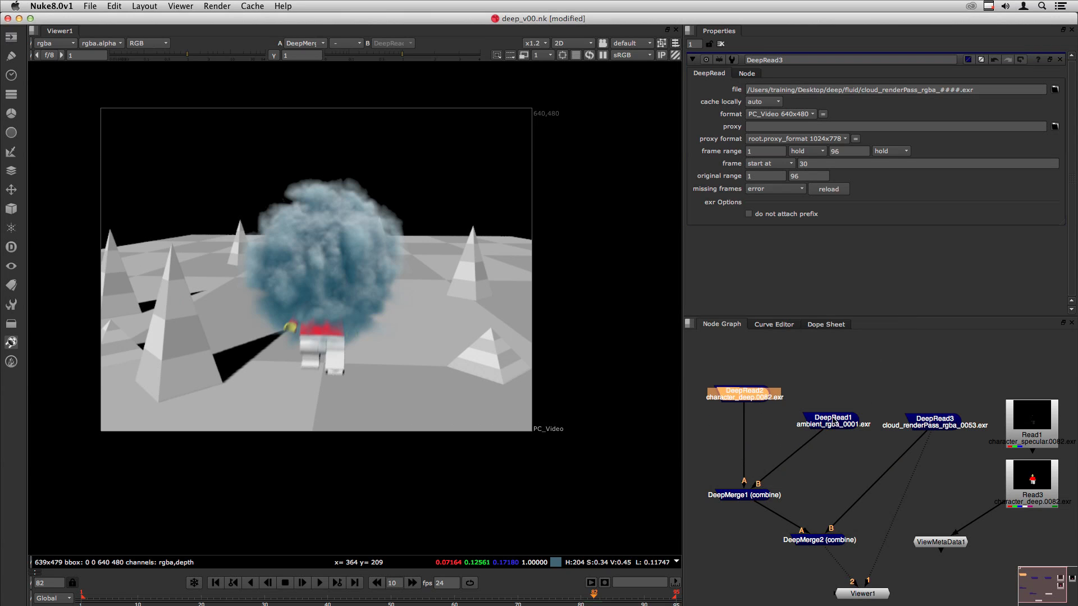
{"action": "left_click_drag", "start_coordinate": [833, 418], "coordinate": [838, 394]}
{"action": "left_click_drag", "start_coordinate": [747, 496], "coordinate": [839, 448]}
{"action": "left_click_drag", "start_coordinate": [791, 422], "coordinate": [750, 448], "text": "super"}
{"action": "left_click_drag", "start_coordinate": [820, 540], "coordinate": [935, 490]}
{"action": "left_click_drag", "start_coordinate": [885, 469], "coordinate": [838, 491], "text": "super"}
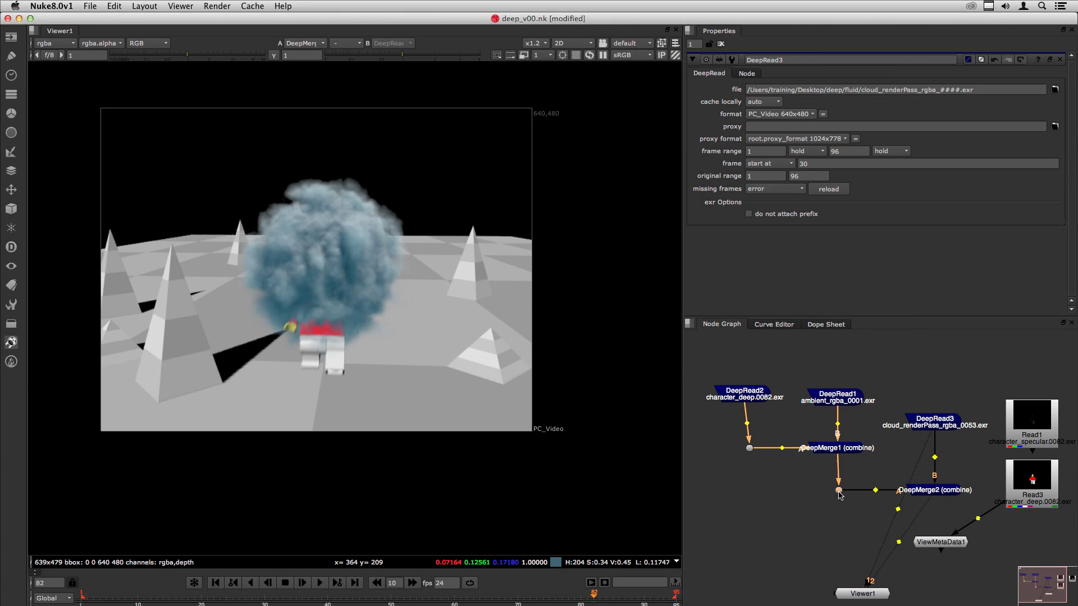
Move the regular Read and ViewMetaData nodes far aside, and align the character DeepRead above its dot
{"action": "left_click_drag", "start_coordinate": [935, 419], "coordinate": [1067, 555]}
{"action": "key", "text": "Delete"}
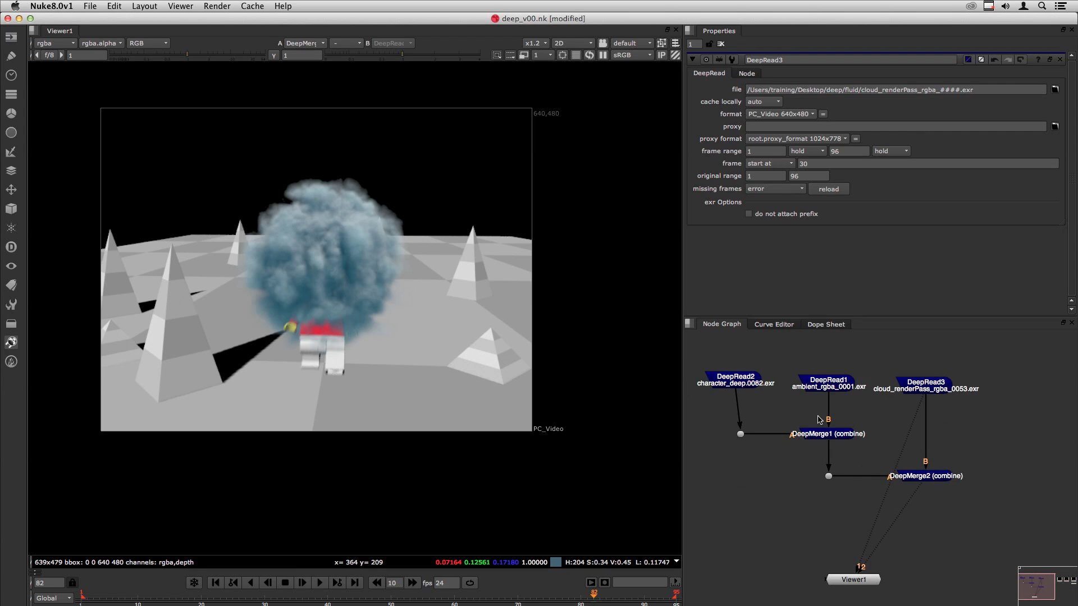
{"action": "middle_click_drag", "start_coordinate": [820, 420], "coordinate": [845, 435]}
{"action": "left_click_drag", "start_coordinate": [770, 394], "coordinate": [775, 396]}
{"action": "left_click", "coordinate": [782, 499]}
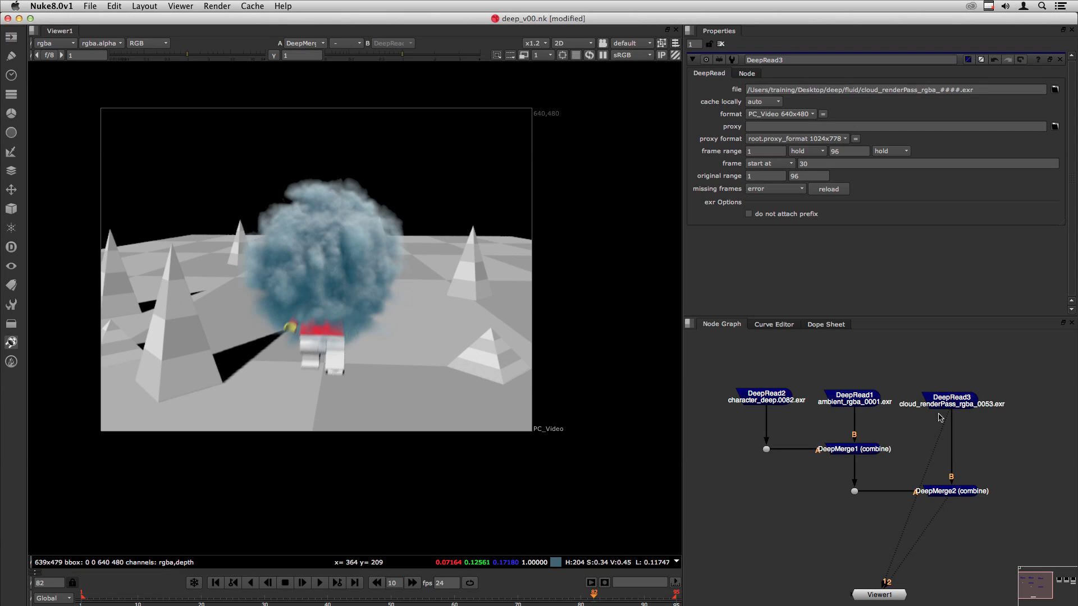
View the cloud DeepRead alone and expand the viewer's deep graph, examining the depth samples between about 15 and 38
{"action": "key", "text": "1"}
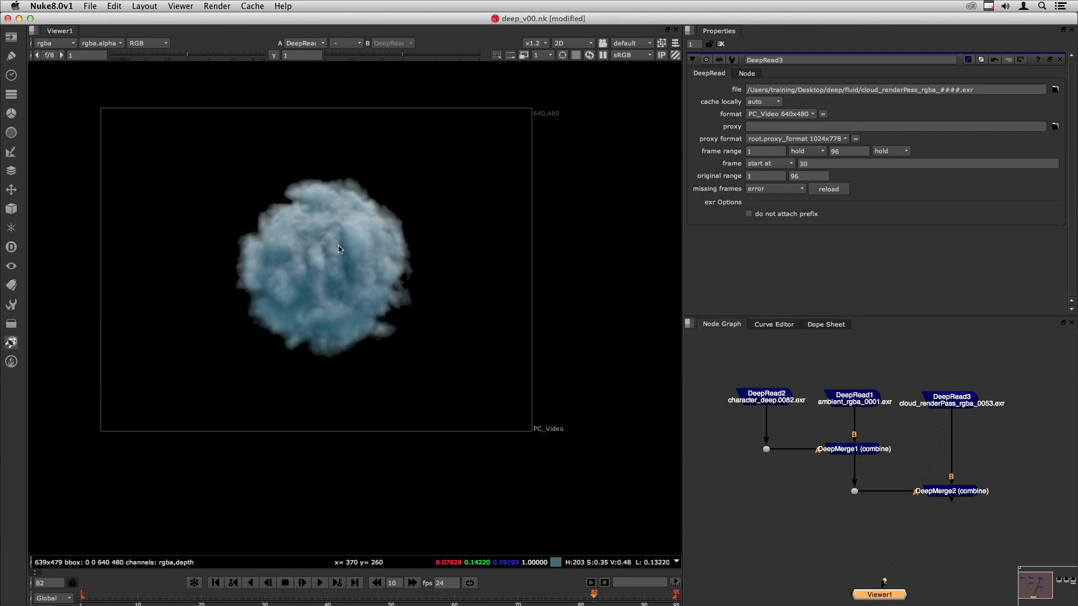
{"action": "left_click", "coordinate": [35, 573]}
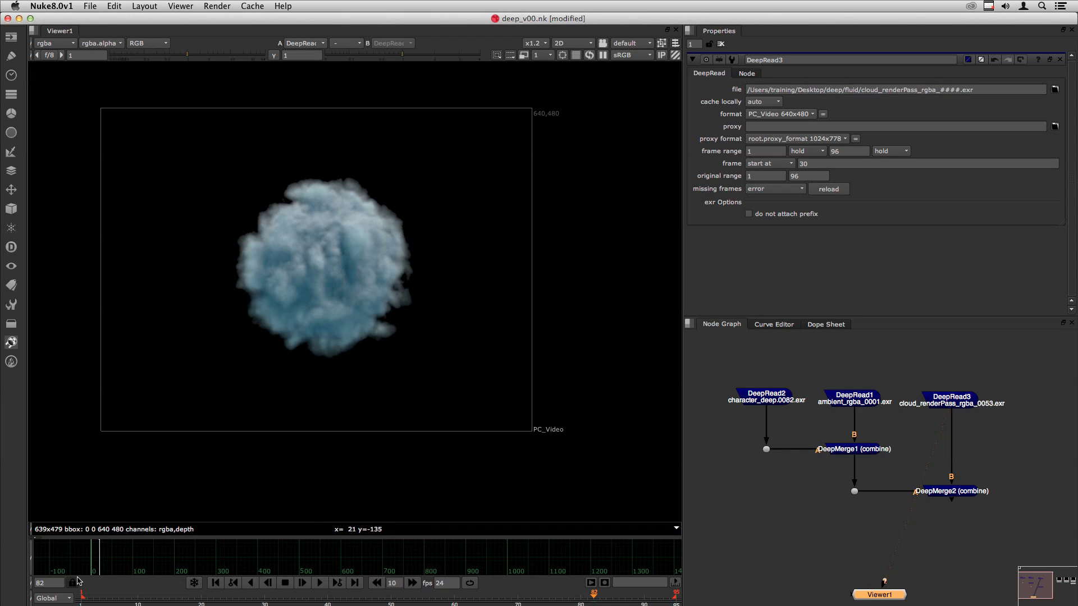
{"action": "scroll", "coordinate": [101, 567], "scroll_direction": "up", "scroll_amount": 1}
{"action": "scroll", "coordinate": [104, 567], "scroll_direction": "up", "scroll_amount": 8}
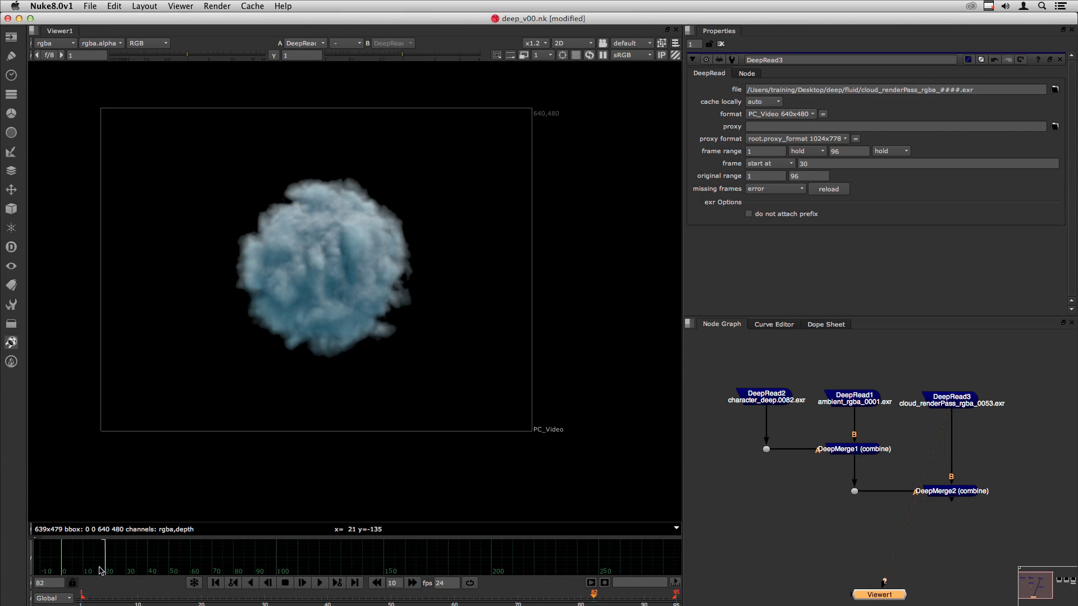
{"action": "scroll", "coordinate": [110, 568], "scroll_direction": "up", "scroll_amount": 5}
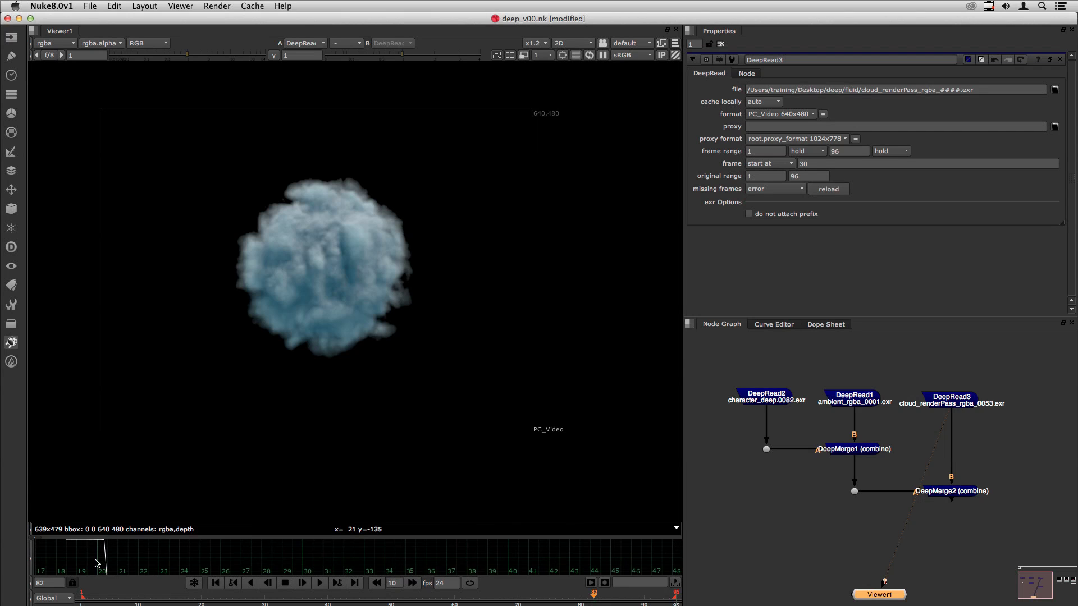
{"action": "scroll", "coordinate": [135, 560], "scroll_direction": "up", "scroll_amount": 2}
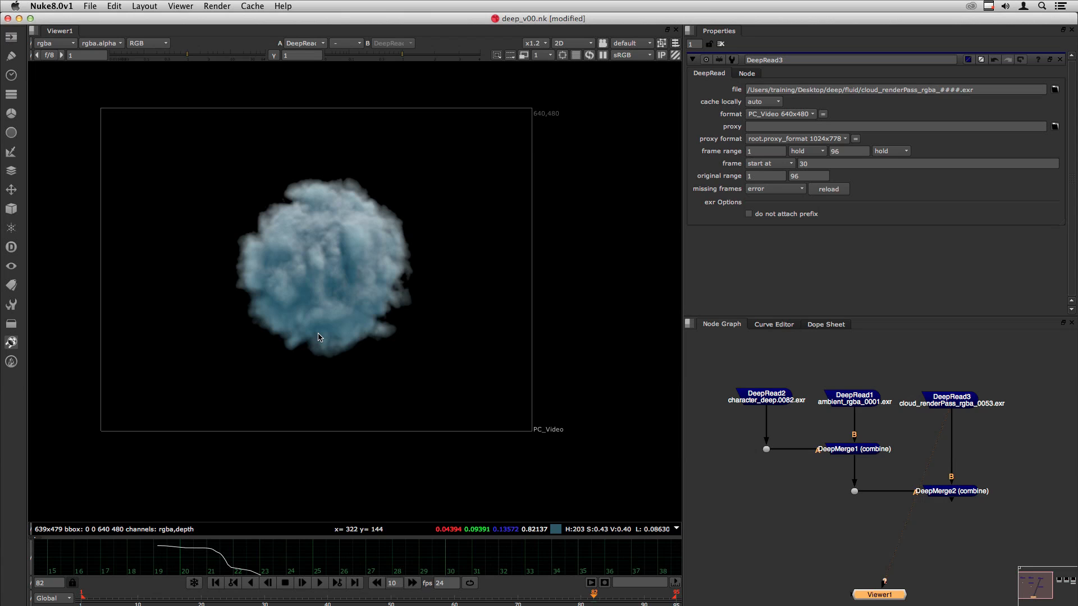
Add a DeepSample node connected to the cloud DeepRead and place it beside the second DeepMerge
{"action": "left_click", "coordinate": [992, 444]}
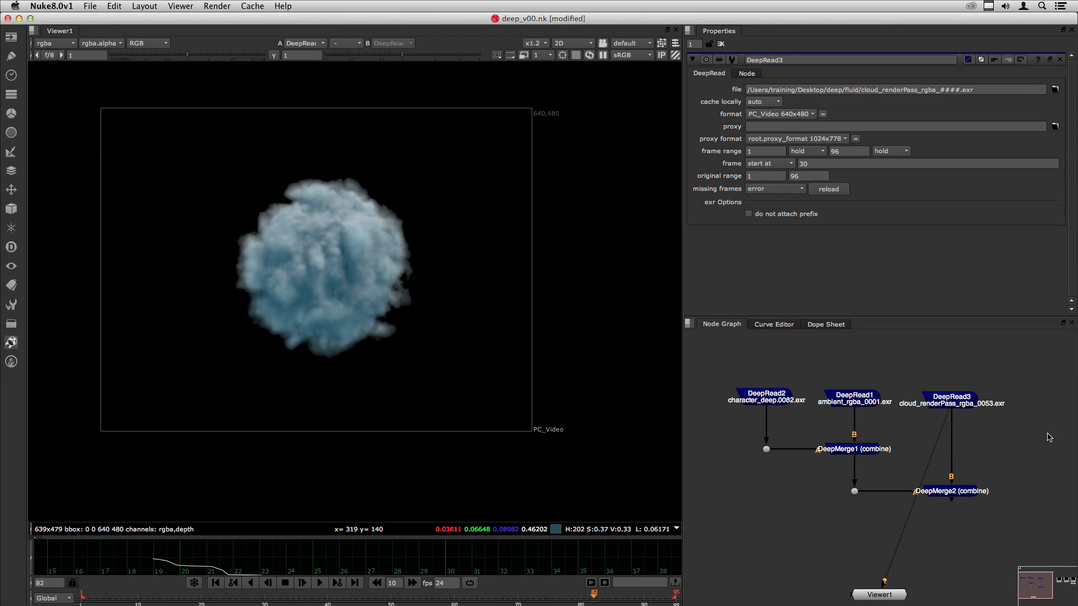
{"action": "scroll", "coordinate": [988, 433], "scroll_direction": "right", "scroll_amount": 3}
{"action": "key", "text": "Tab"}
{"action": "type", "text": "DeepSample"}
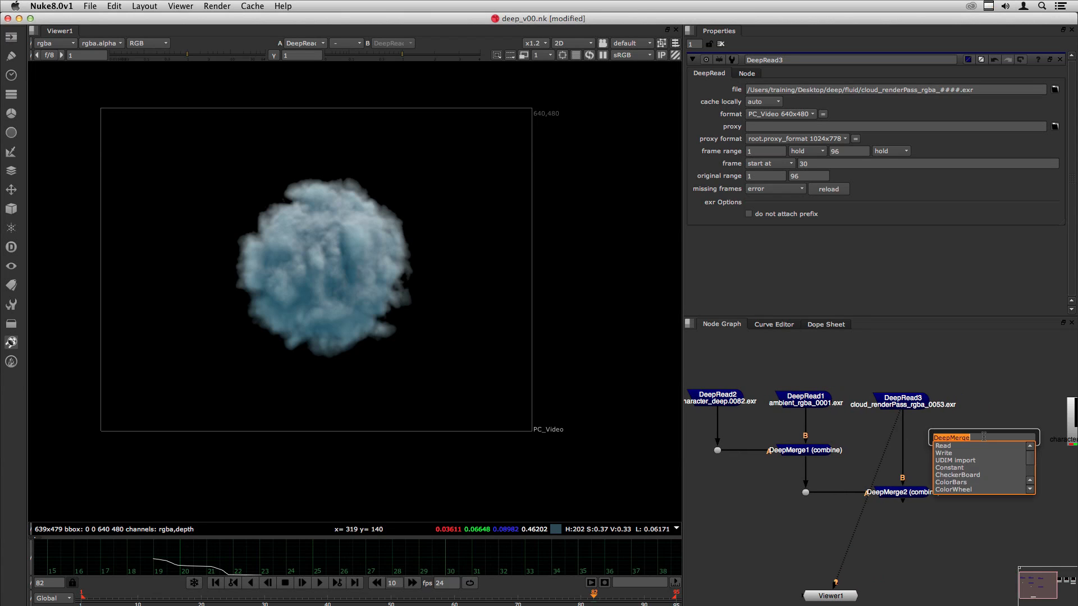
{"action": "key", "text": "Return"}
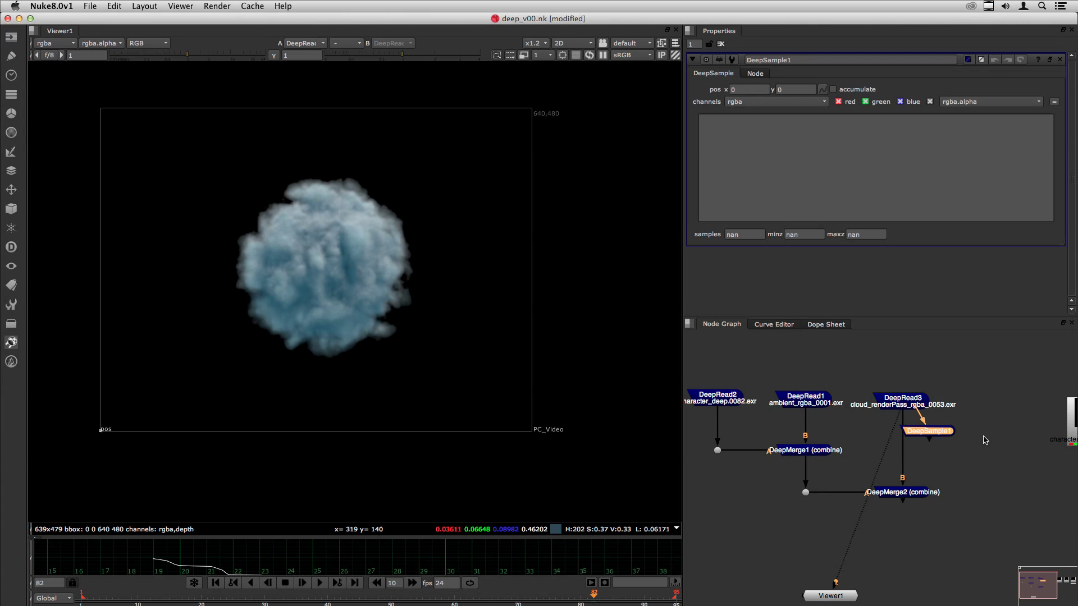
{"action": "left_click_drag", "start_coordinate": [932, 437], "coordinate": [980, 466]}
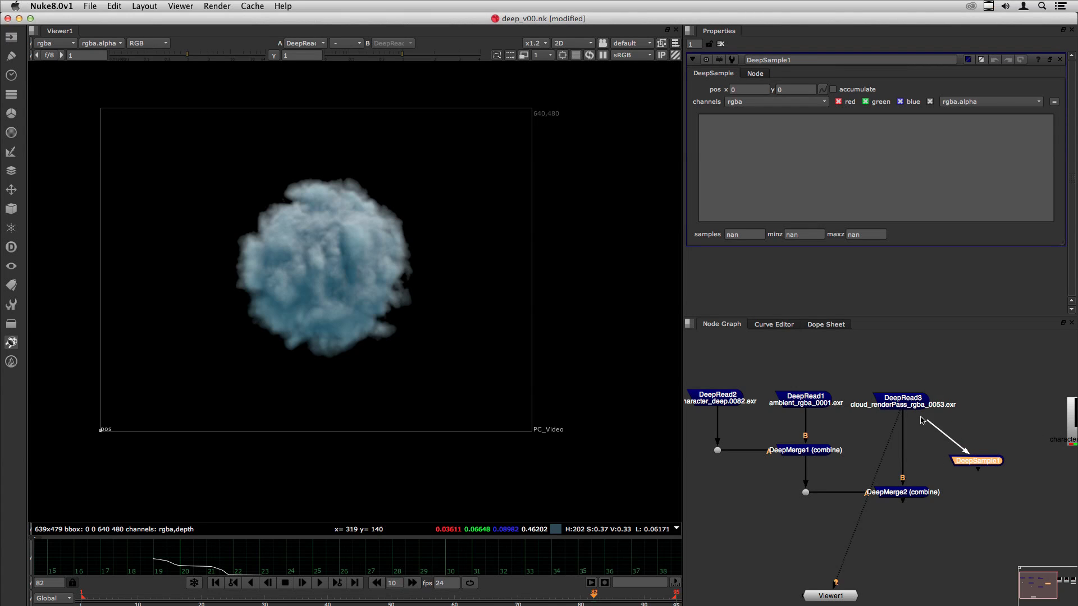
View the DeepSample node's output and move its sample position onto the lower part of the cloud, at about x 289, y 160
{"action": "key", "text": "2"}
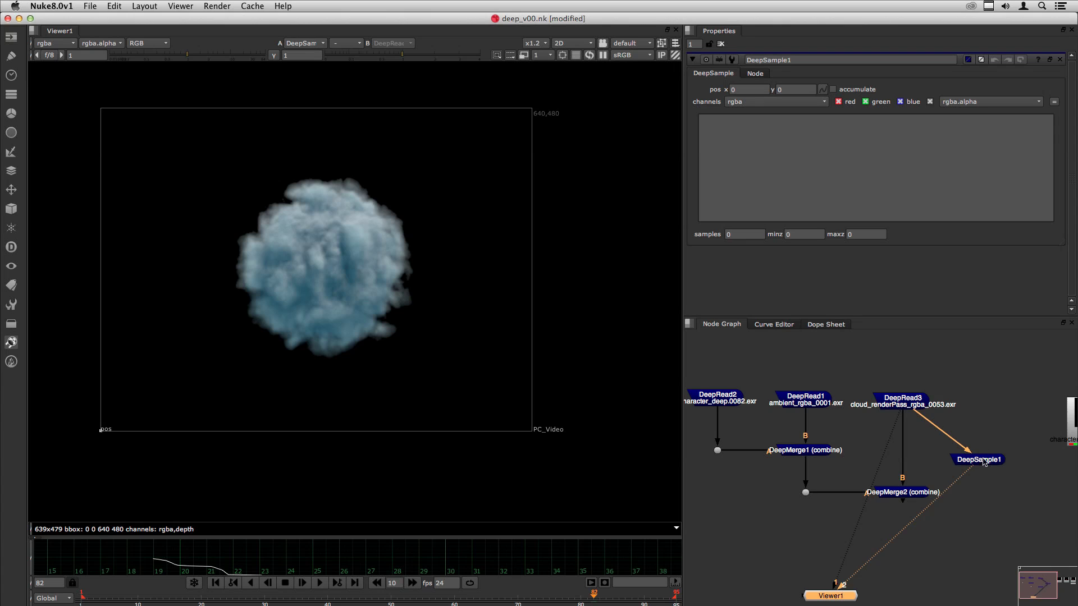
{"action": "left_click_drag", "start_coordinate": [970, 458], "coordinate": [977, 448]}
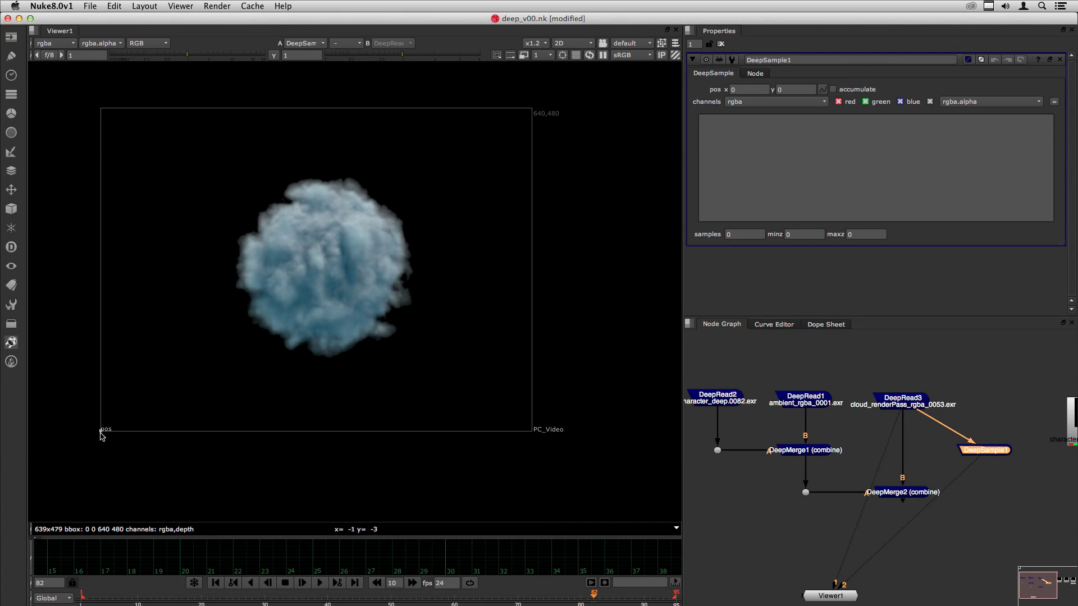
{"action": "left_click_drag", "start_coordinate": [102, 435], "coordinate": [295, 326]}
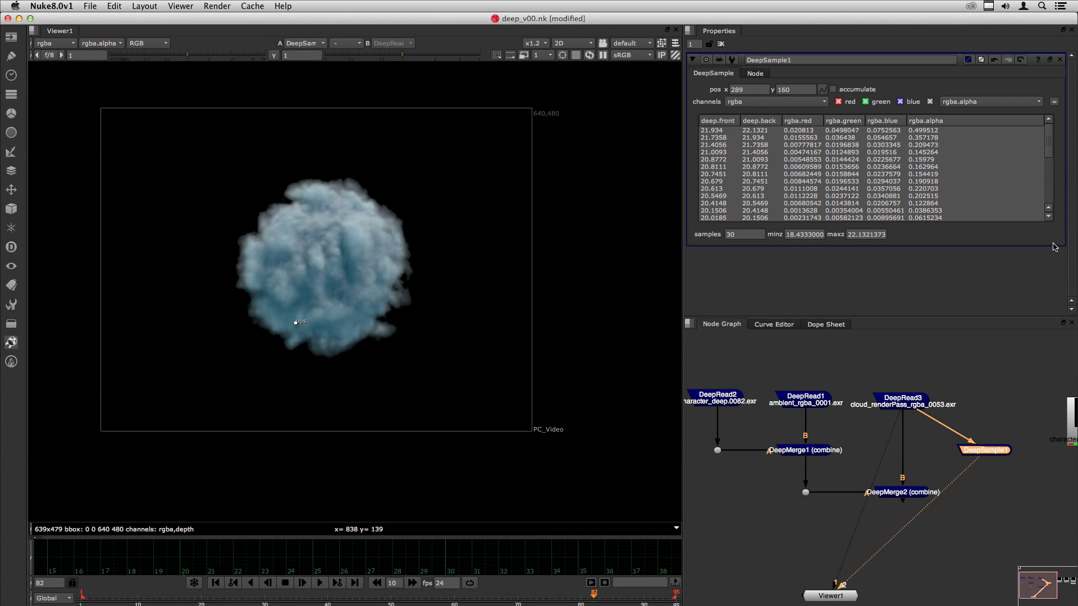
Enlarge the DeepSample properties to show the whole table, and examine the sample count and the nearest and farthest samples' depth and alpha
{"action": "left_click_drag", "start_coordinate": [1068, 251], "coordinate": [1015, 411]}
{"action": "left_click_drag", "start_coordinate": [1063, 331], "coordinate": [1043, 387]}
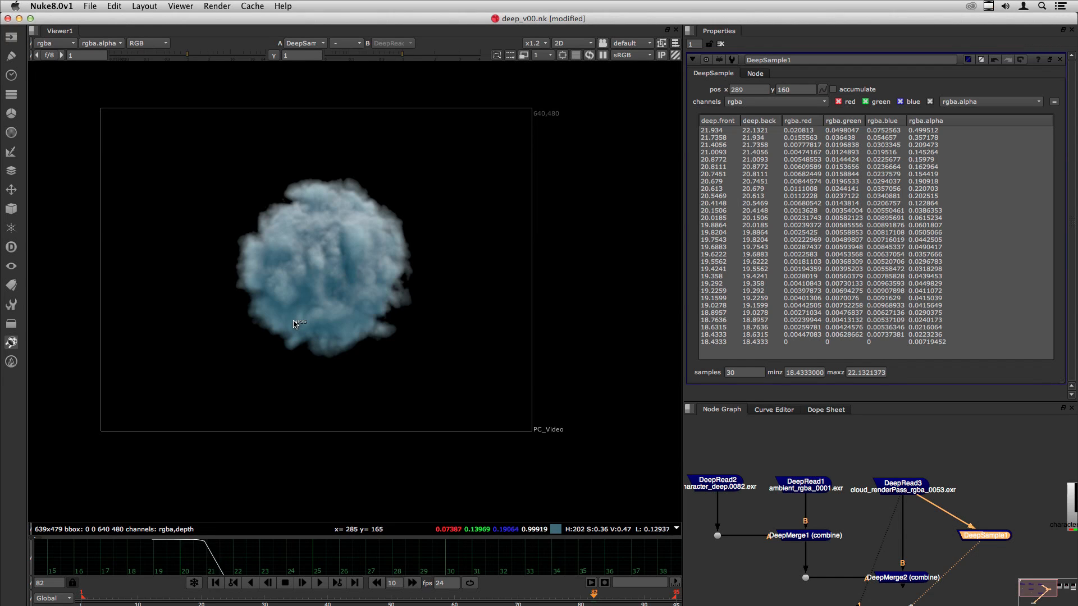
{"action": "left_click", "coordinate": [743, 376]}
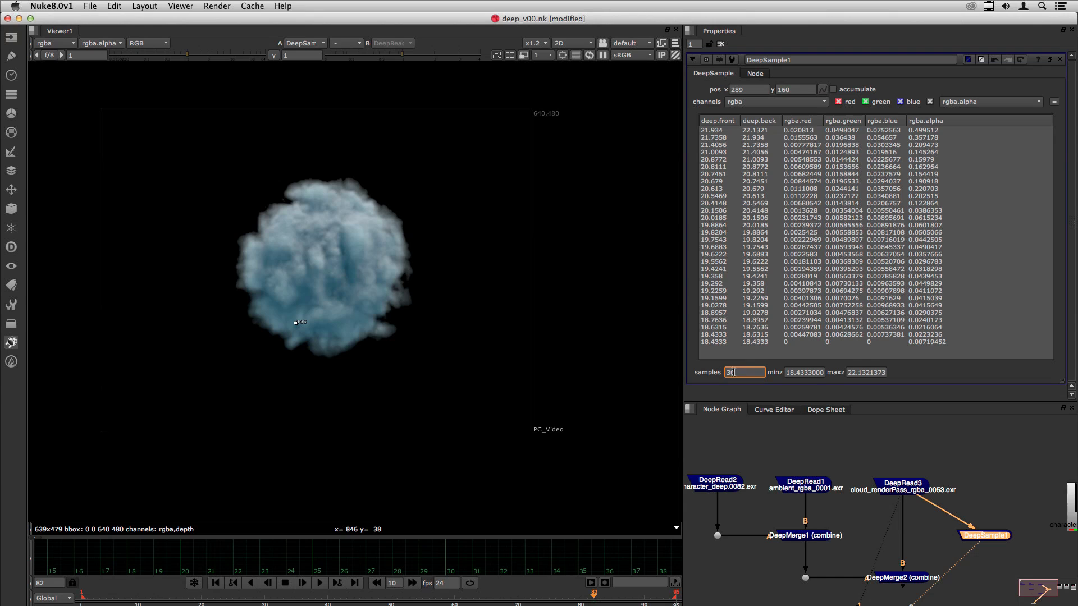
{"action": "double_click", "coordinate": [742, 375]}
{"action": "left_click", "coordinate": [716, 342]}
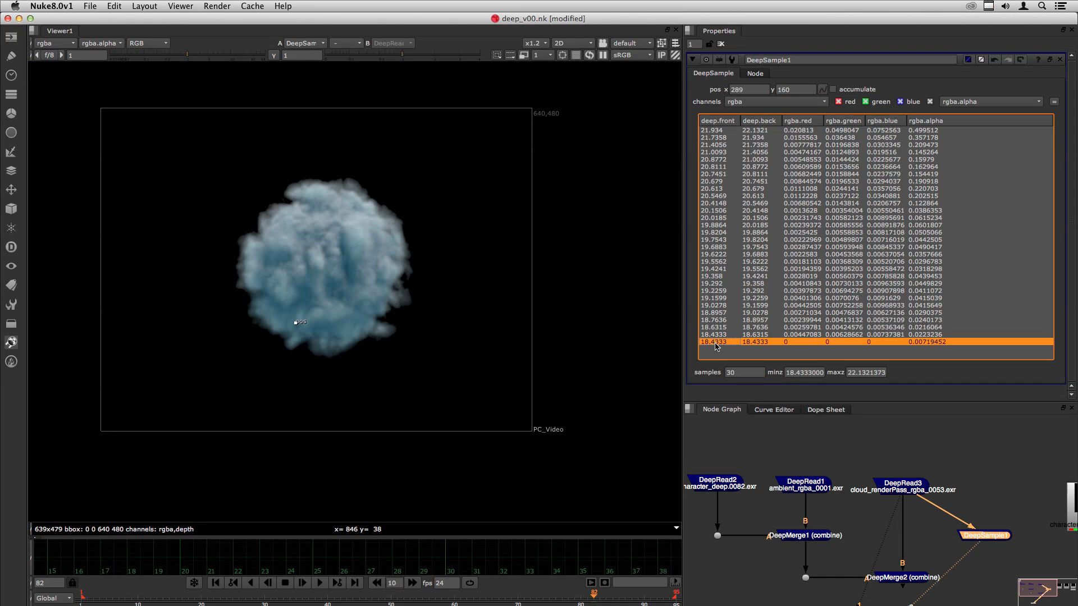
{"action": "left_click", "coordinate": [707, 130]}
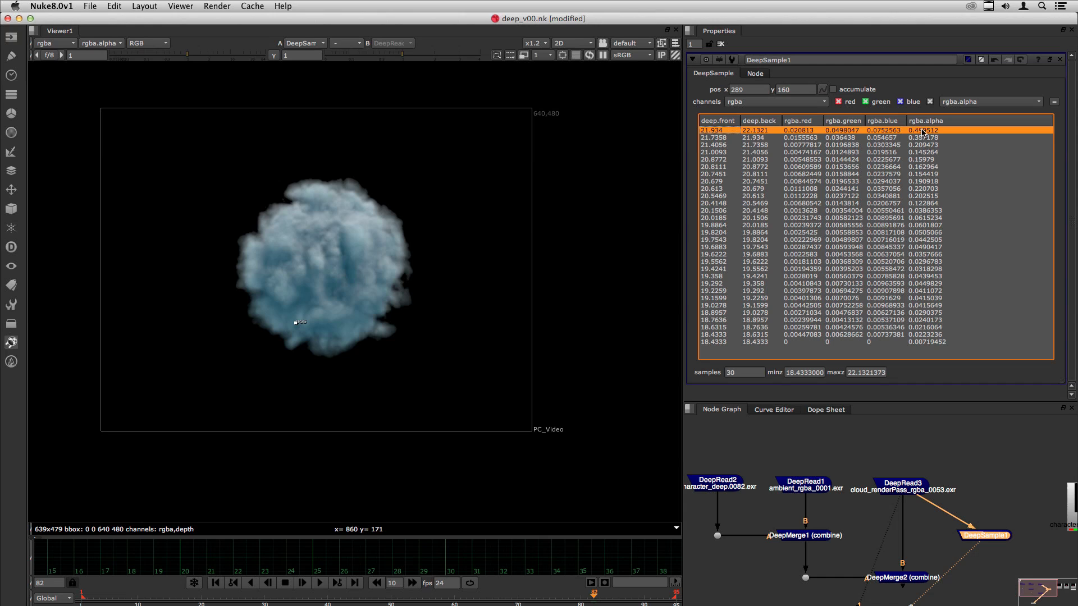
{"action": "left_click", "coordinate": [921, 342]}
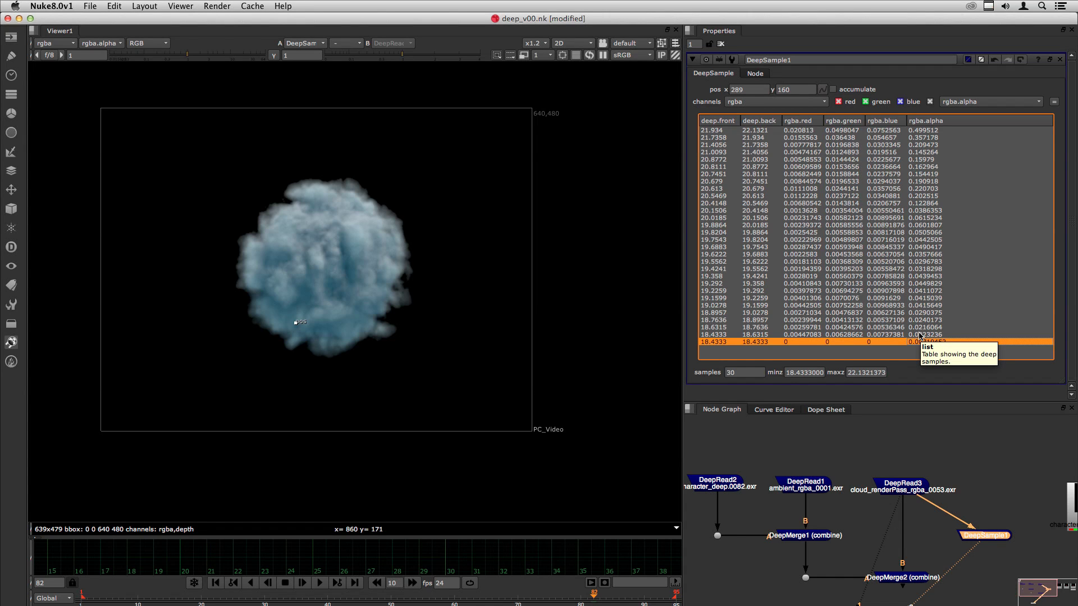
Move the DeepSample position to another spot on the cloud, at about x 313, y 167.6
{"action": "scroll", "coordinate": [298, 325], "scroll_direction": "up", "scroll_amount": 5}
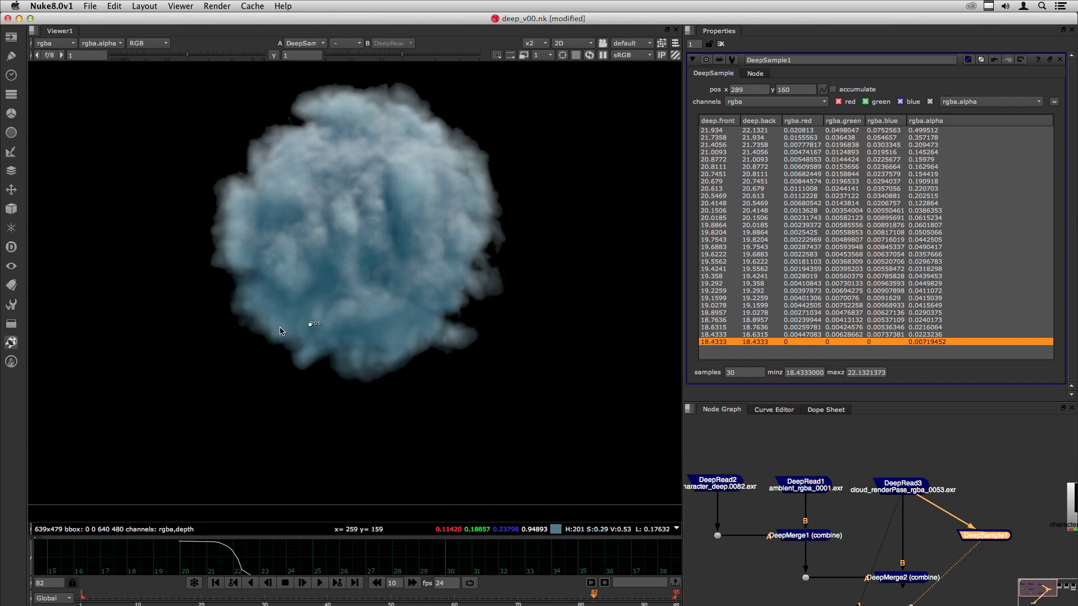
{"action": "left_click_drag", "start_coordinate": [321, 323], "coordinate": [357, 313]}
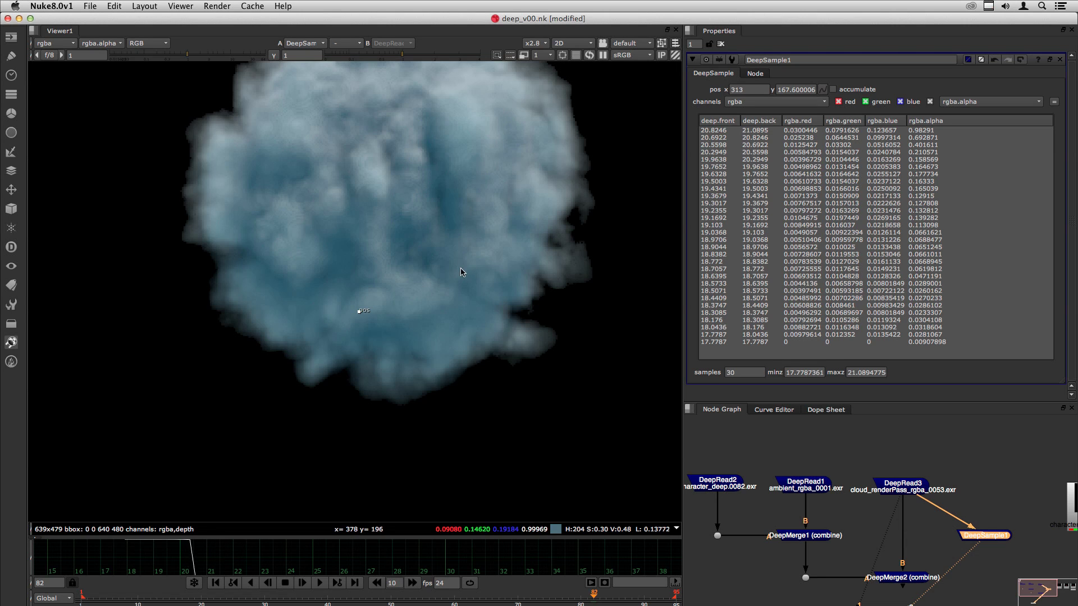
{"action": "scroll", "coordinate": [460, 267], "scroll_direction": "down", "scroll_amount": 3}
{"action": "scroll", "coordinate": [438, 254], "scroll_direction": "down", "scroll_amount": 3}
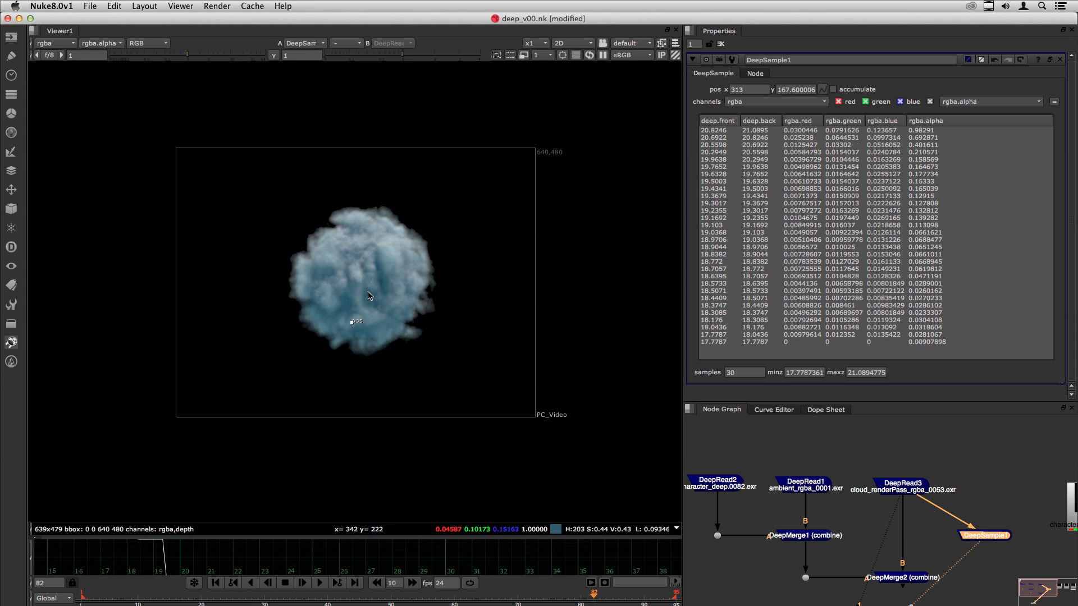
Switch to Finder, check the fluid folder's size in its info window, and return to Nuke
{"action": "key", "text": "super+Tab"}
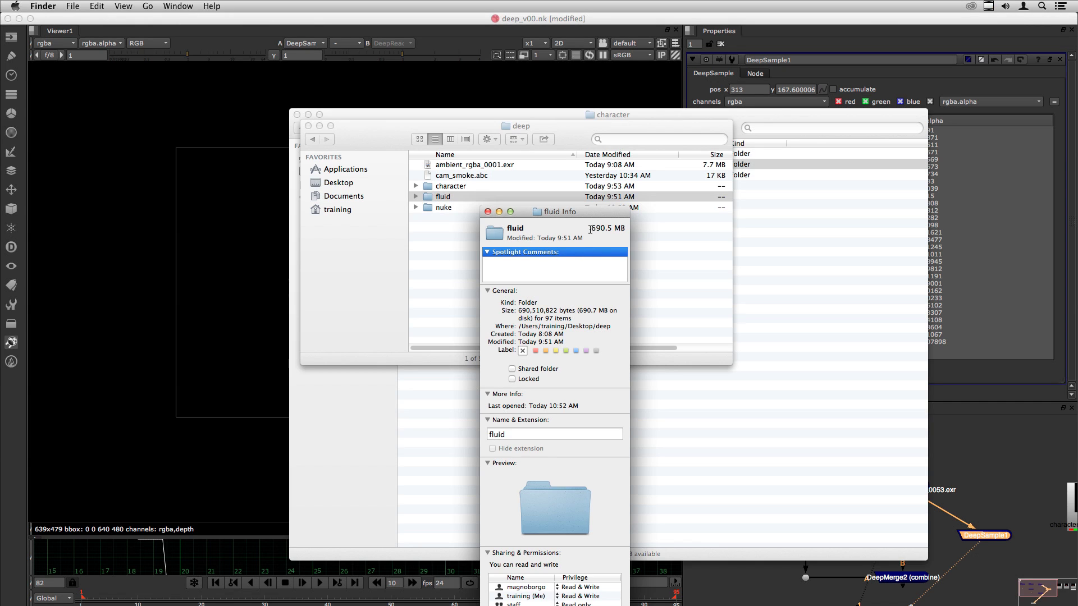
{"action": "left_click_drag", "start_coordinate": [590, 230], "coordinate": [619, 228]}
{"action": "left_click", "coordinate": [593, 229]}
{"action": "left_click_drag", "start_coordinate": [611, 231], "coordinate": [582, 226]}
{"action": "key", "text": "super+Tab"}
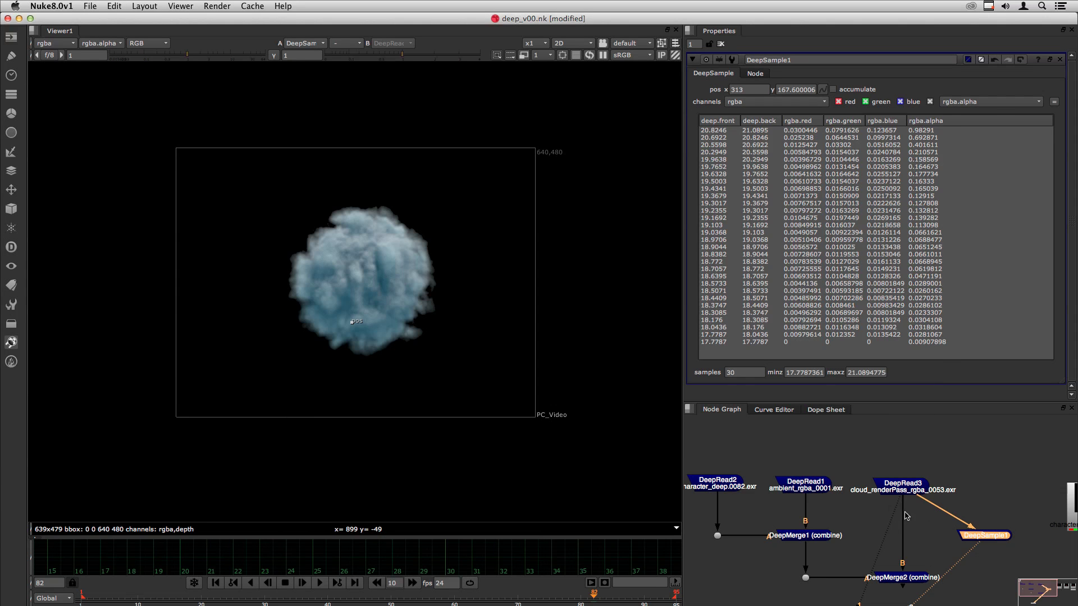
View the character DeepRead and reconnect the DeepSample input to it
{"action": "left_click", "coordinate": [719, 485], "text": "shift+super"}
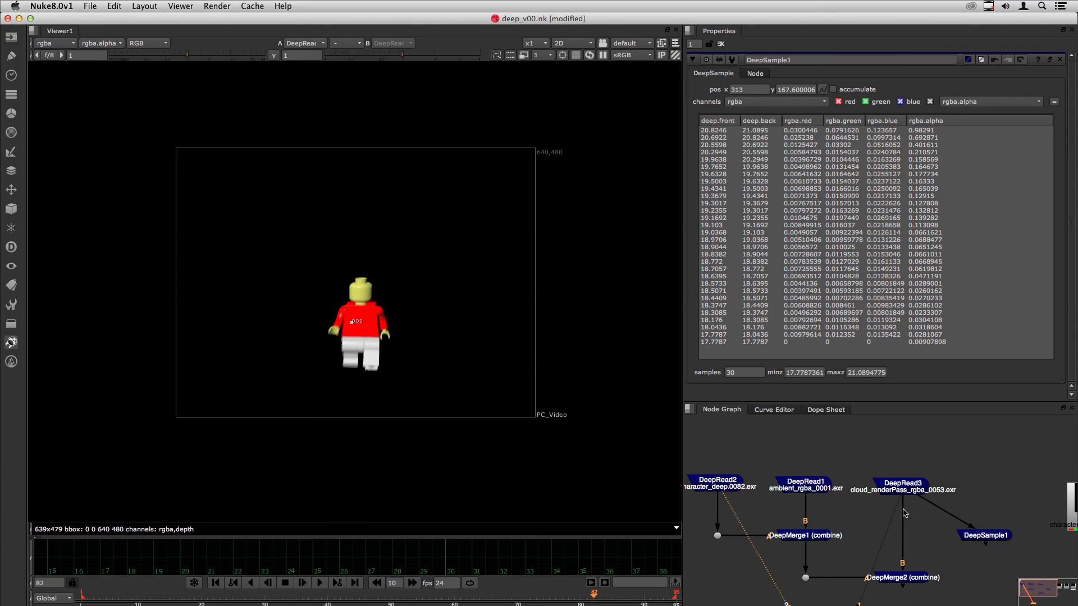
{"action": "left_click_drag", "start_coordinate": [919, 497], "coordinate": [717, 489]}
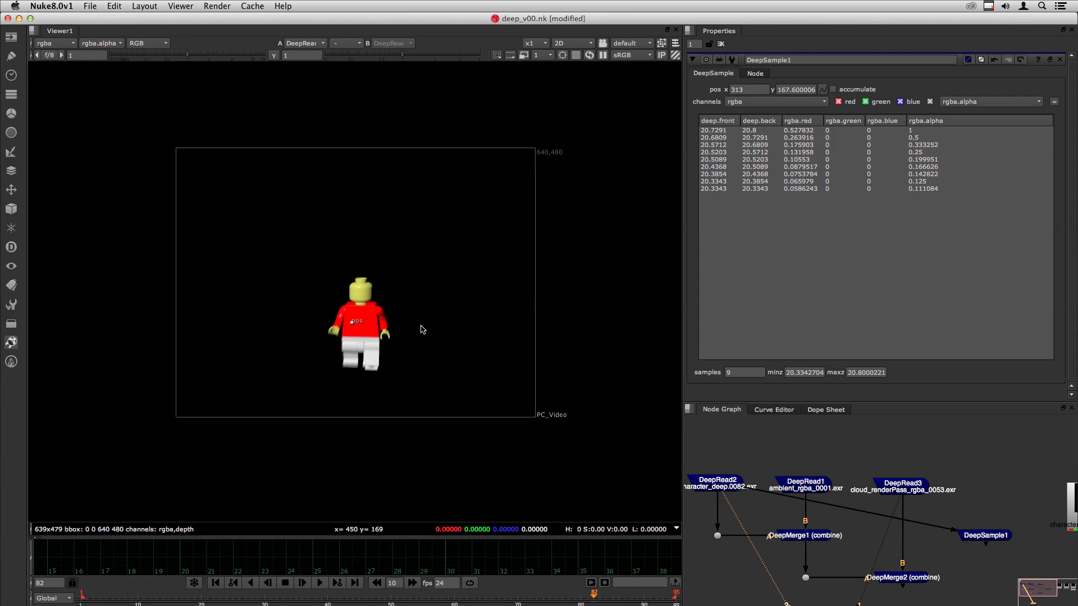
Examine the farthest sample's alpha on the character's torso, and move the sample position toward the figure's hand
{"action": "scroll", "coordinate": [361, 324], "scroll_direction": "up", "scroll_amount": 6}
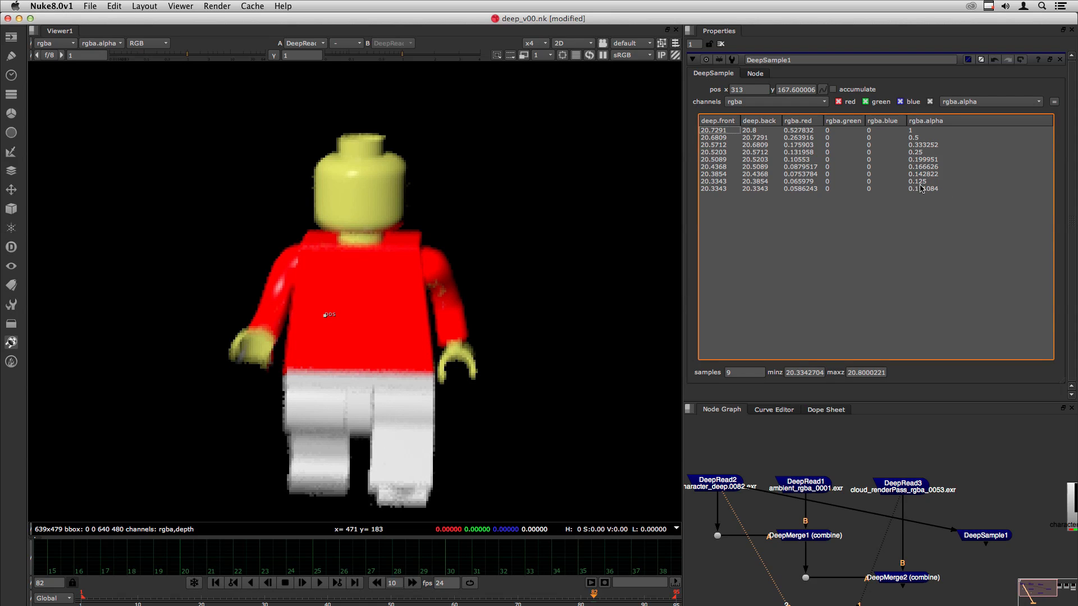
{"action": "left_click", "coordinate": [917, 133]}
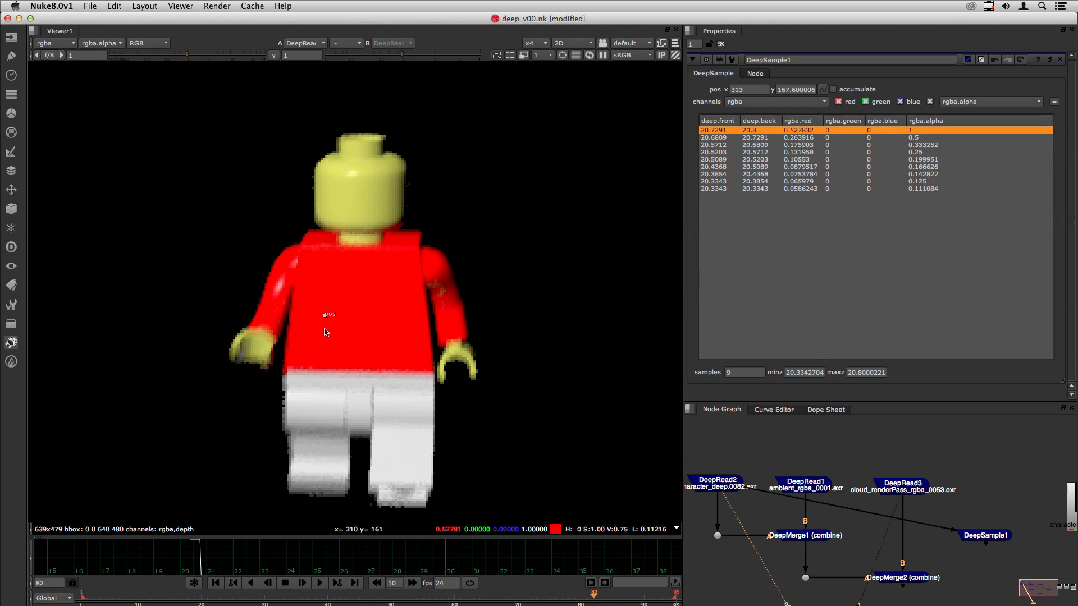
{"action": "mouse_move", "coordinate": [326, 316]}
{"action": "left_mouse_down"}
{"action": "mouse_move", "coordinate": [395, 271]}
{"action": "mouse_move", "coordinate": [360, 196]}
{"action": "mouse_move", "coordinate": [421, 192]}
{"action": "mouse_move", "coordinate": [455, 266]}
{"action": "mouse_move", "coordinate": [441, 276]}
{"action": "mouse_move", "coordinate": [441, 317]}
{"action": "mouse_move", "coordinate": [456, 329]}
{"action": "mouse_move", "coordinate": [411, 448]}
{"action": "mouse_move", "coordinate": [444, 464]}
{"action": "mouse_move", "coordinate": [436, 449]}
{"action": "mouse_move", "coordinate": [339, 448]}
{"action": "mouse_move", "coordinate": [484, 365]}
{"action": "left_mouse_up"}
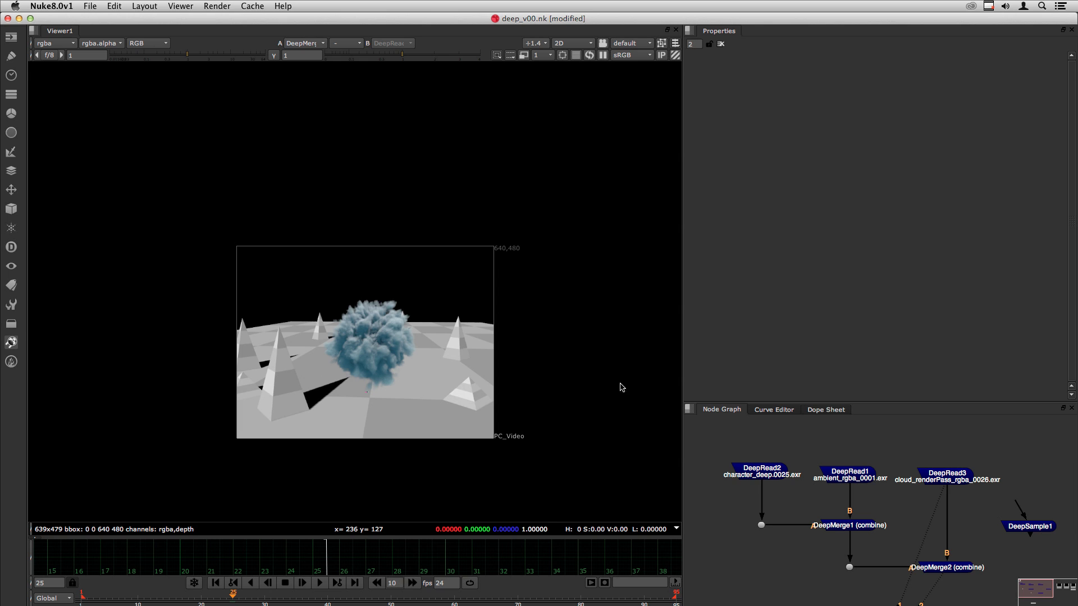
Open the character DeepRead's properties and nudge the node level with the environment DeepRead
{"action": "double_click", "coordinate": [768, 474]}
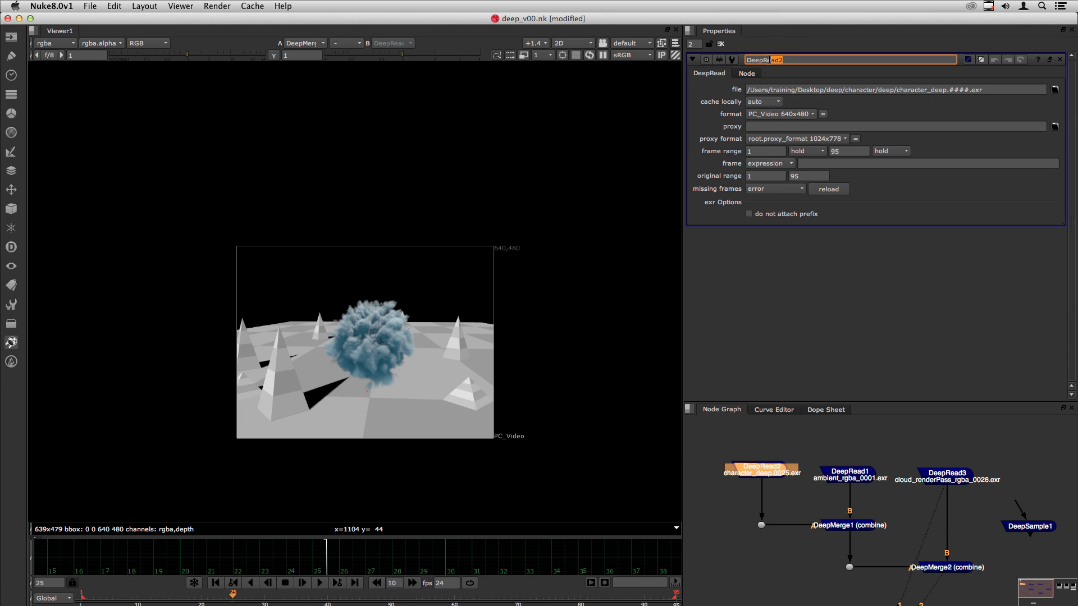
{"action": "left_click", "coordinate": [732, 58]}
{"action": "left_click", "coordinate": [728, 533]}
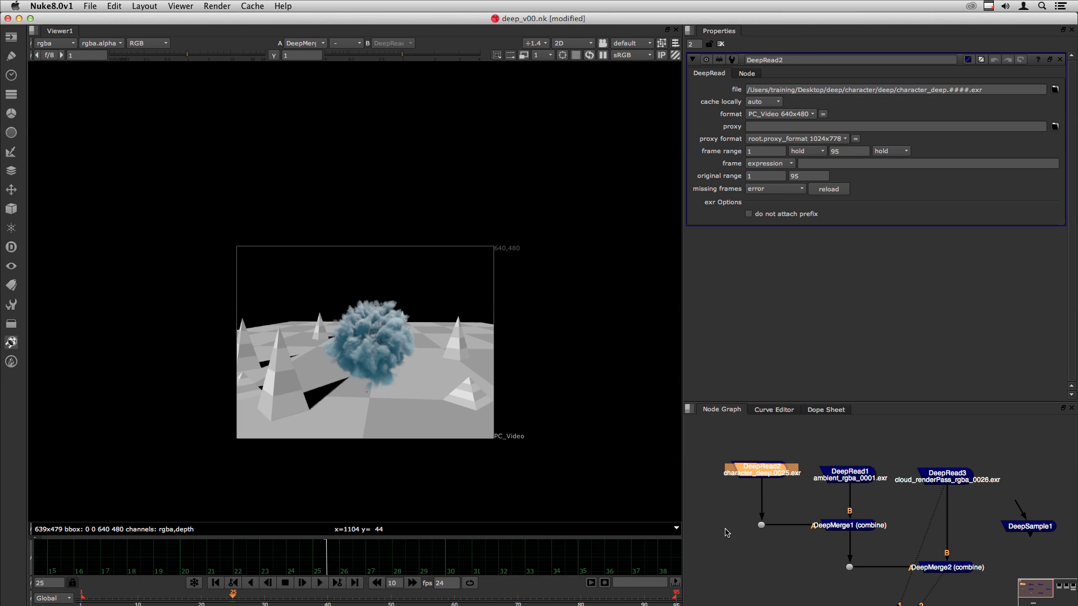
{"action": "left_click", "coordinate": [728, 537]}
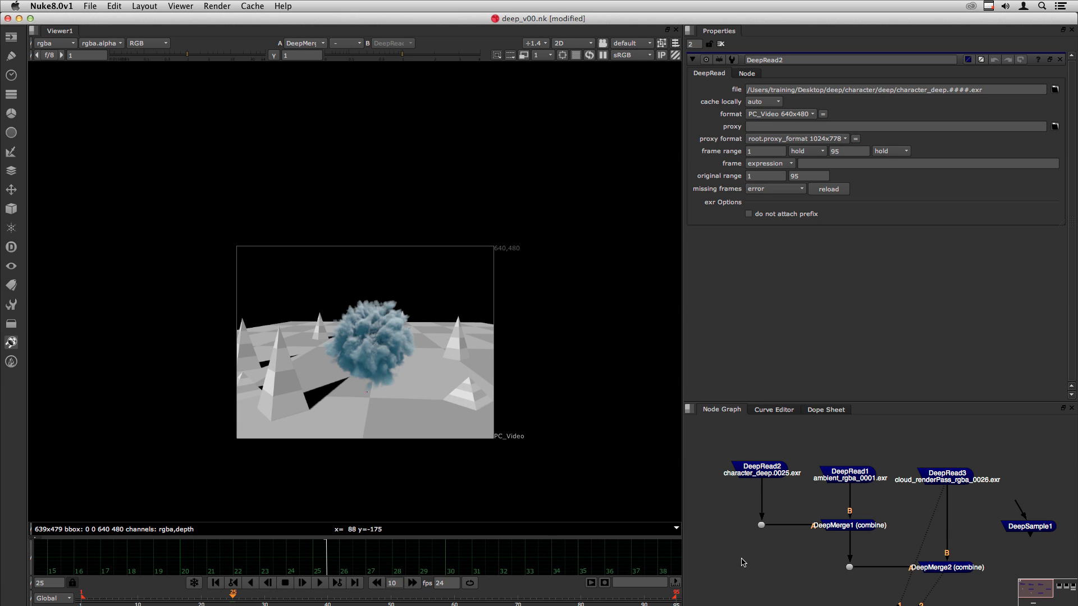
{"action": "left_click", "coordinate": [746, 474]}
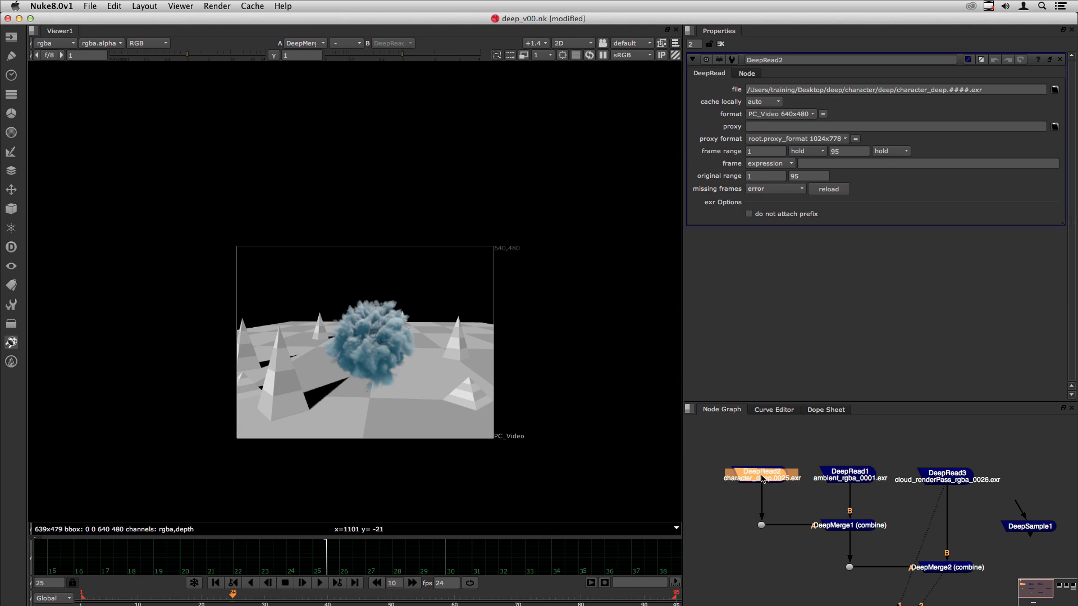
{"action": "left_click_drag", "start_coordinate": [764, 478], "coordinate": [763, 475]}
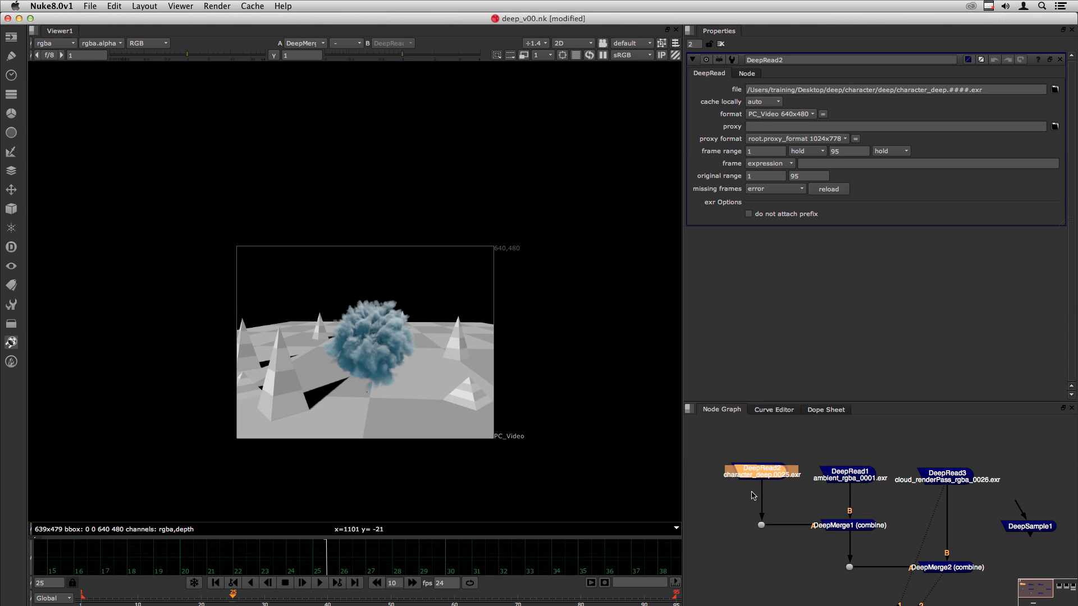
{"action": "left_click", "coordinate": [738, 570]}
View the first DeepMerge, open its properties, and go to frame 82
{"action": "left_click", "coordinate": [849, 527]}
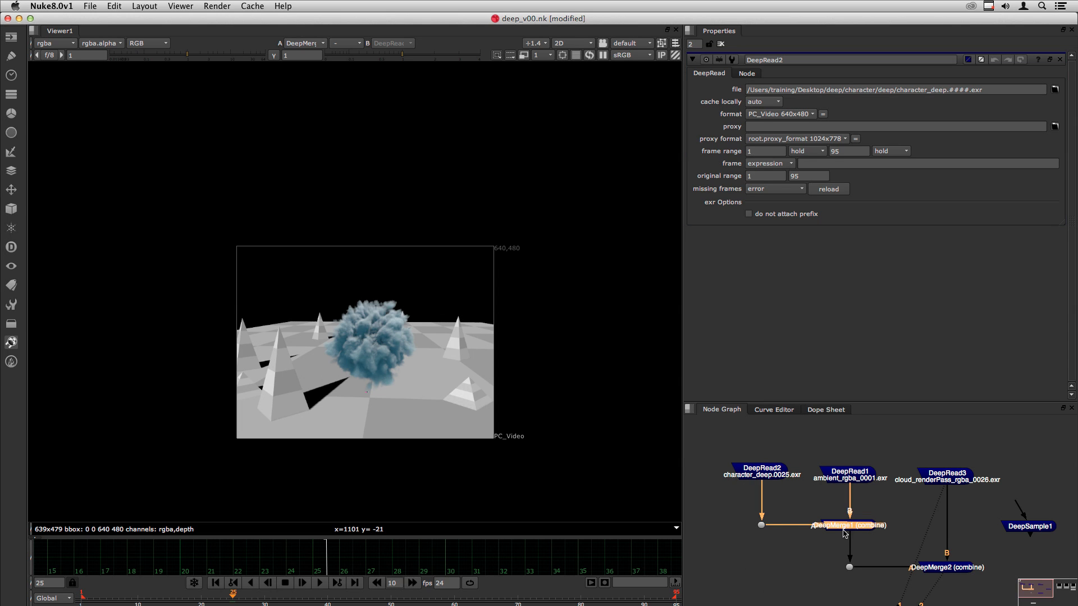
{"action": "key", "text": "2"}
{"action": "double_click", "coordinate": [848, 530]}
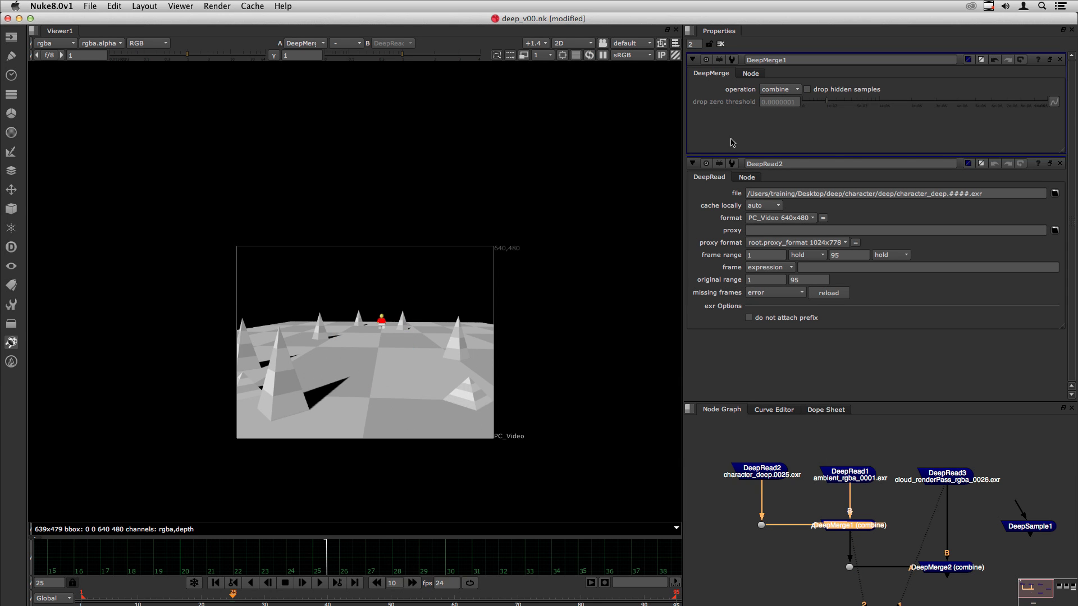
{"action": "left_click", "coordinate": [373, 598]}
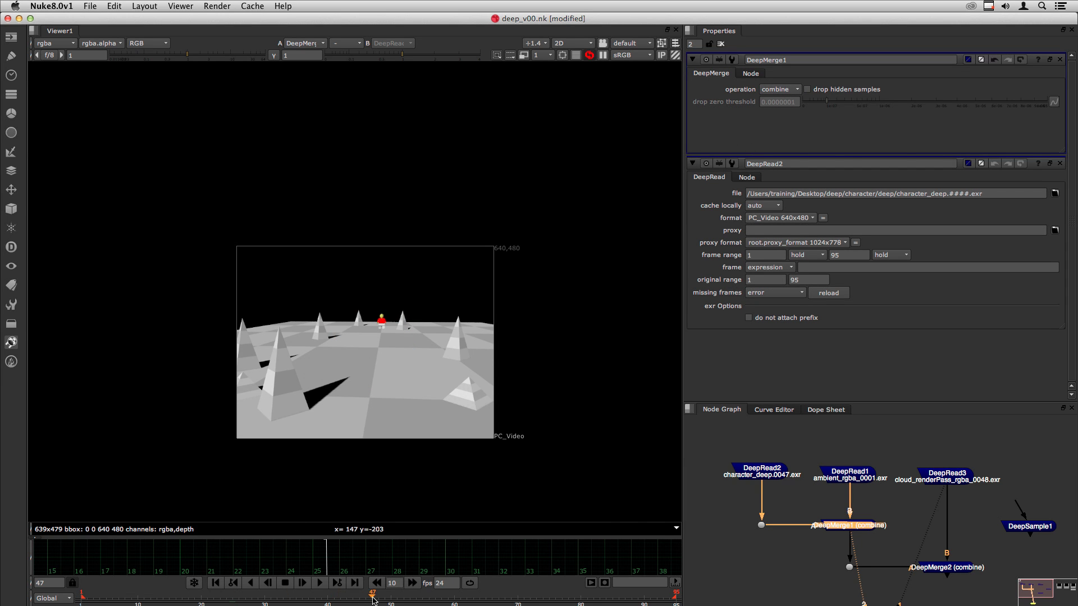
{"action": "left_click_drag", "start_coordinate": [511, 598], "coordinate": [593, 598]}
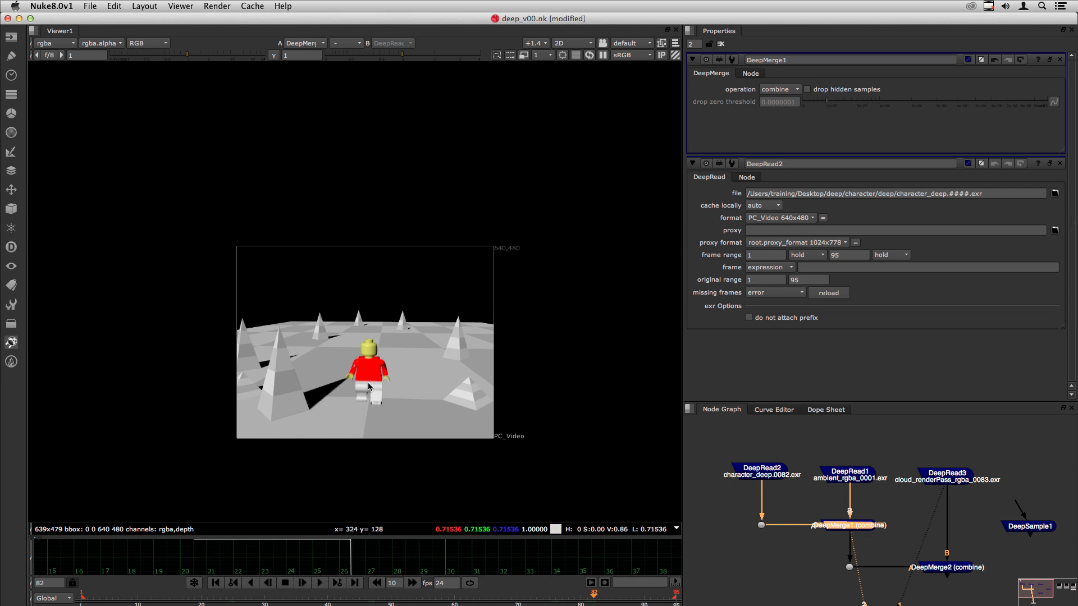
Try the holdout operation on the first DeepMerge, check the result's alpha channel, and restore the combine operation
{"action": "left_click", "coordinate": [779, 89]}
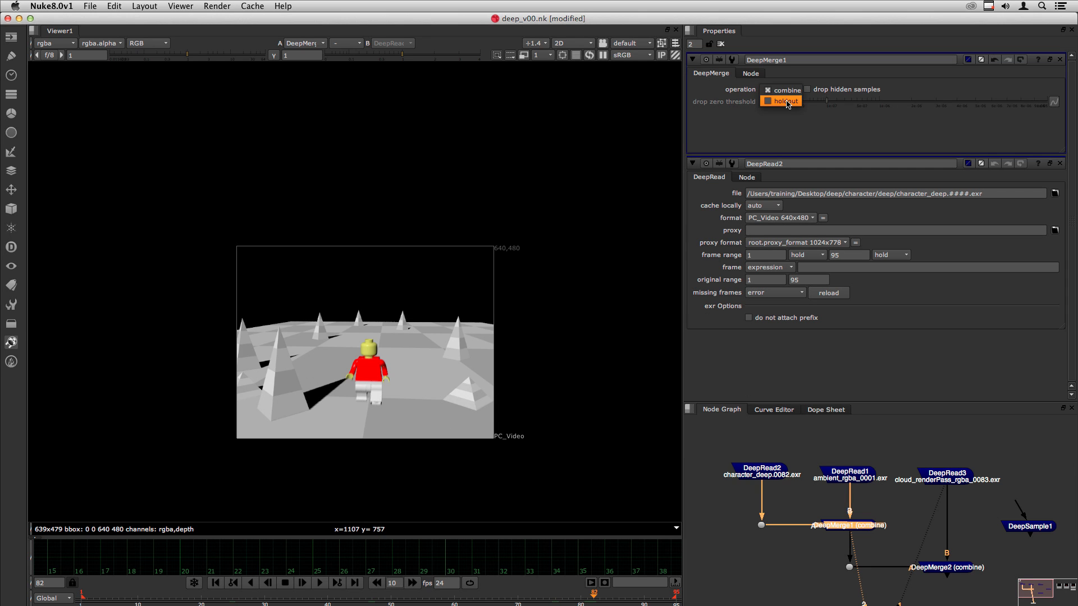
{"action": "left_click", "coordinate": [778, 102]}
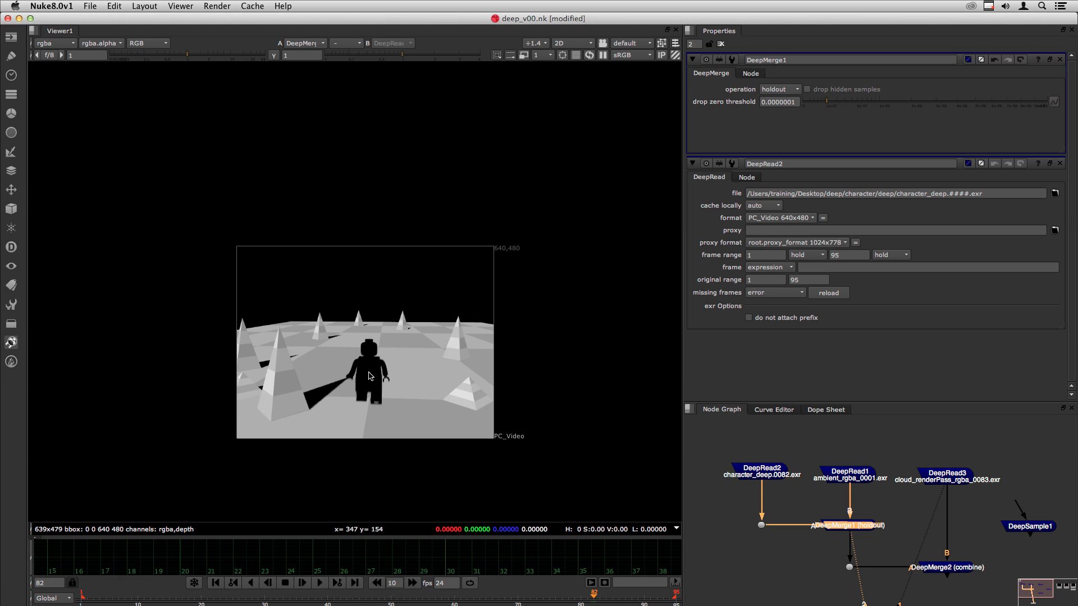
{"action": "key", "text": "a"}
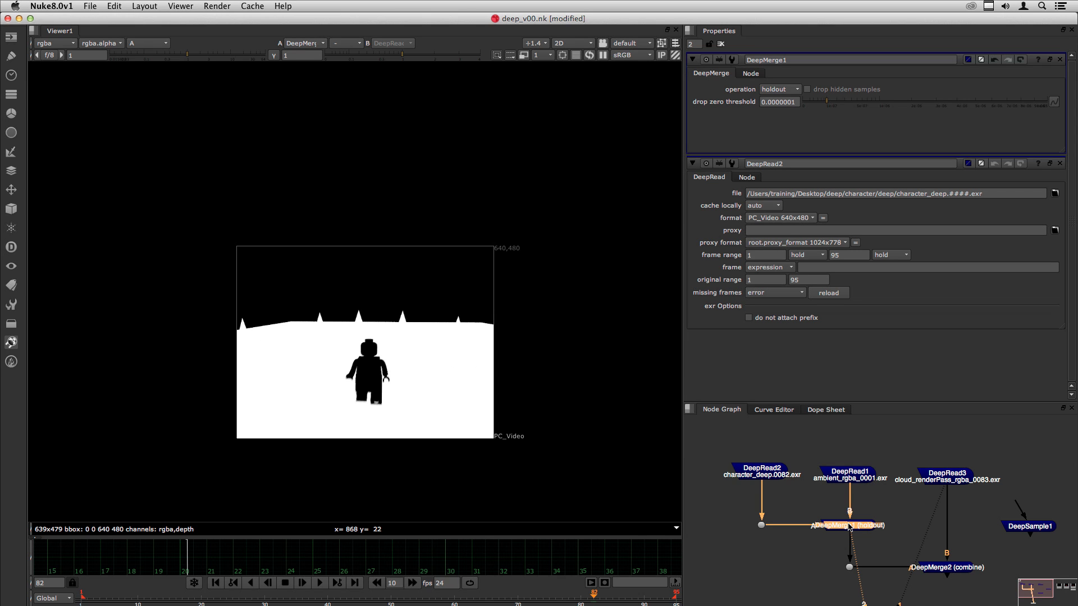
{"action": "key", "text": "ctrl+z"}
{"action": "key", "text": "ctrl+z"}
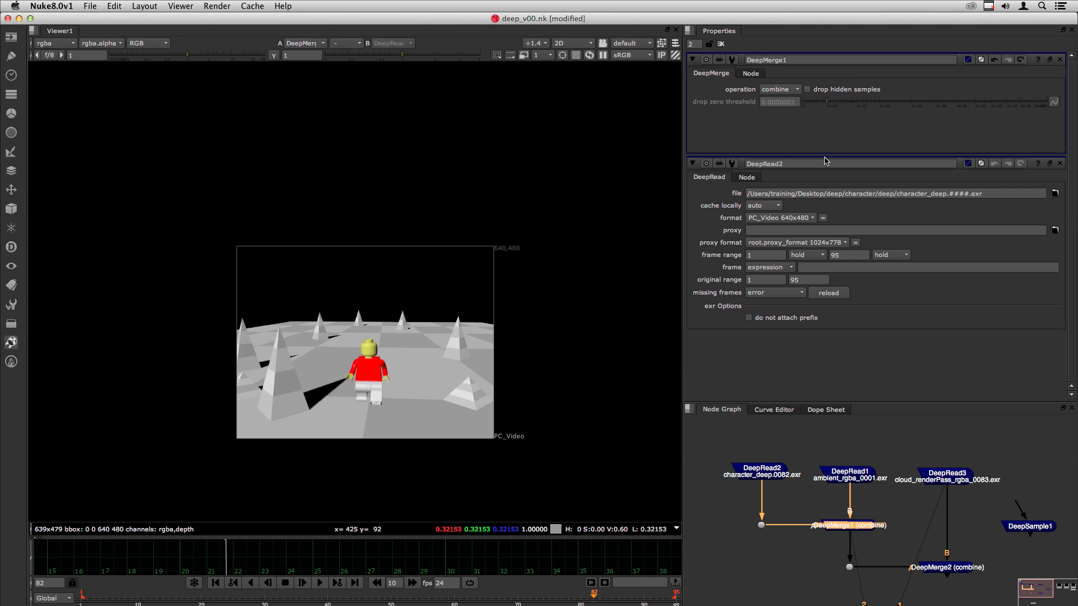
Open the DeepSample properties in a floating window, enlarge it to show the full sample table, and select the cloud DeepRead
{"action": "left_click", "coordinate": [972, 514]}
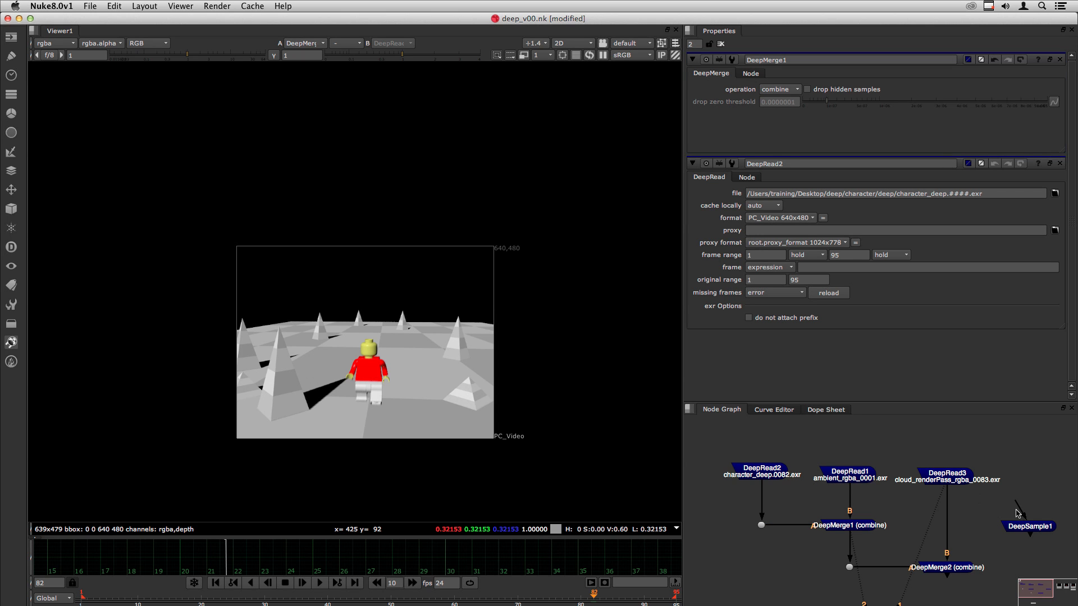
{"action": "double_click", "coordinate": [1031, 528]}
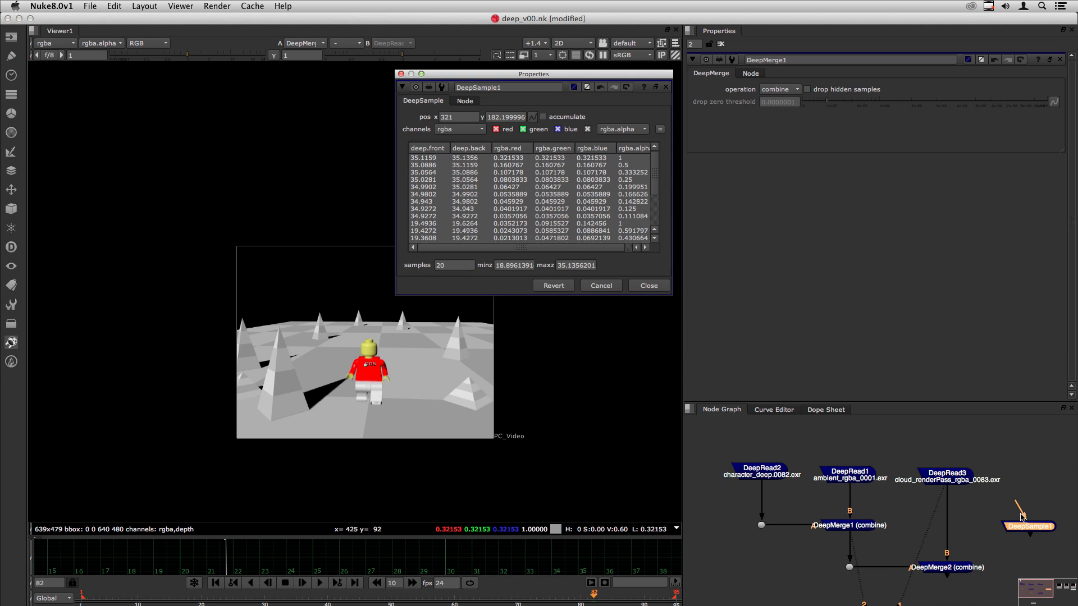
{"action": "left_click_drag", "start_coordinate": [655, 362], "coordinate": [678, 393]}
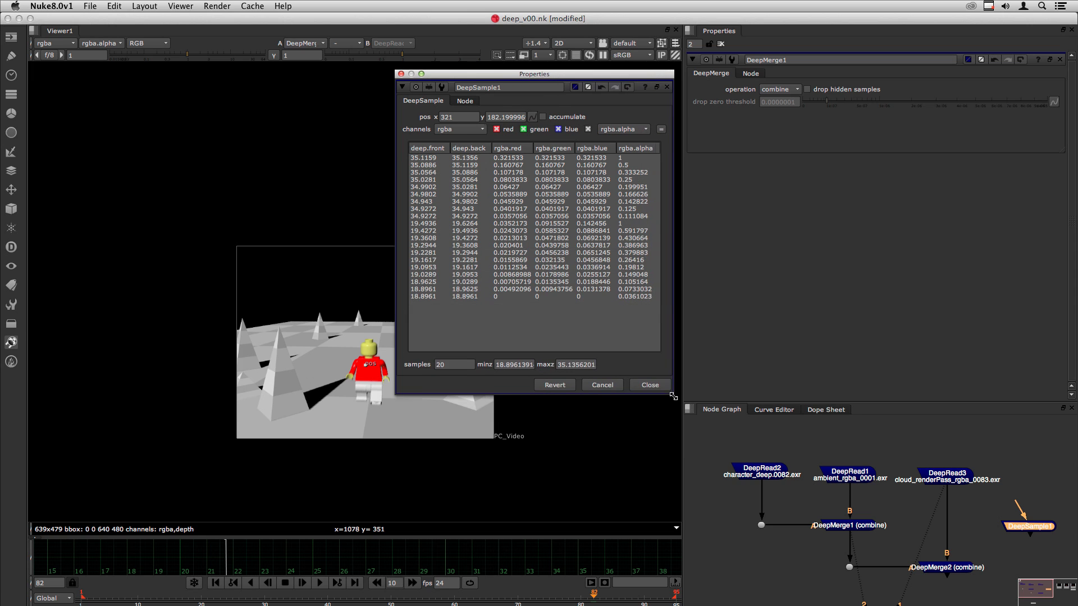
{"action": "left_click", "coordinate": [950, 484]}
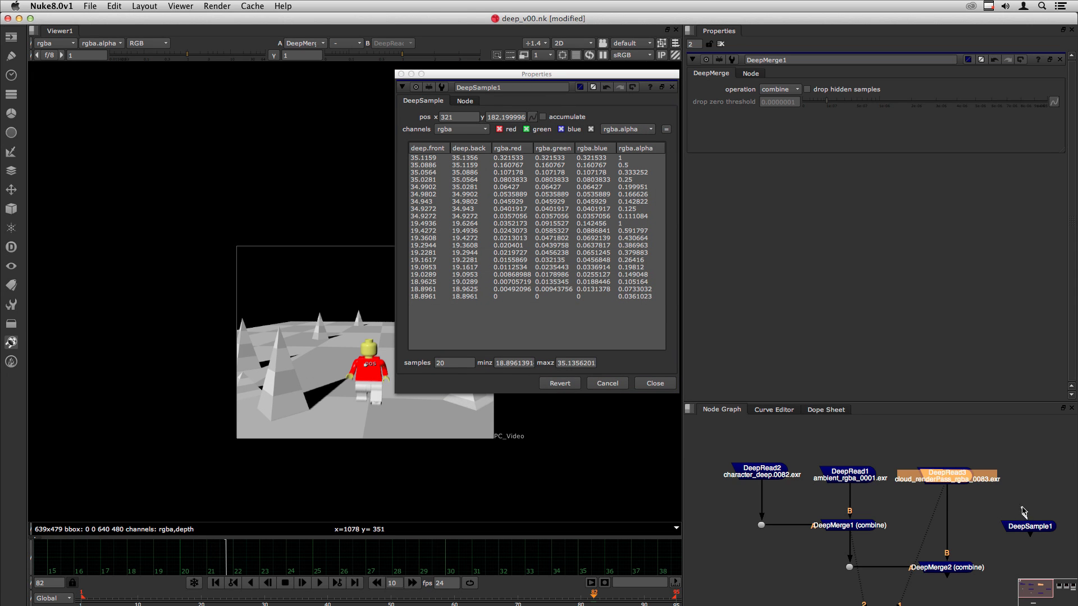
Connect the DeepSample to the cloud DeepRead, view the cloud, and examine the deep samples at a point in its lower part
{"action": "left_click_drag", "start_coordinate": [1021, 512], "coordinate": [954, 482]}
{"action": "key", "text": "1"}
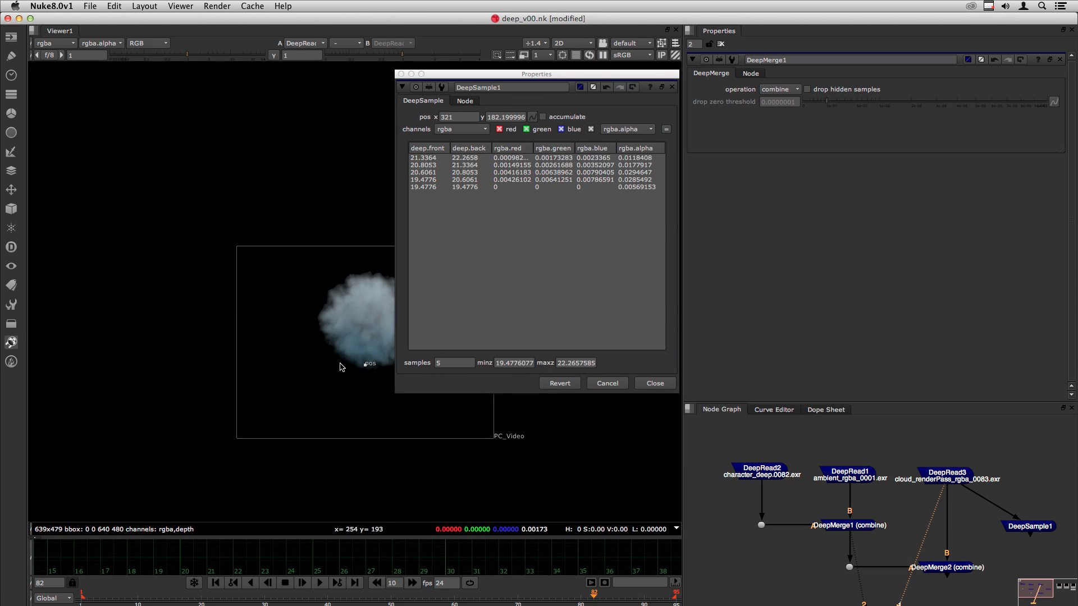
{"action": "left_click_drag", "start_coordinate": [369, 365], "coordinate": [365, 340]}
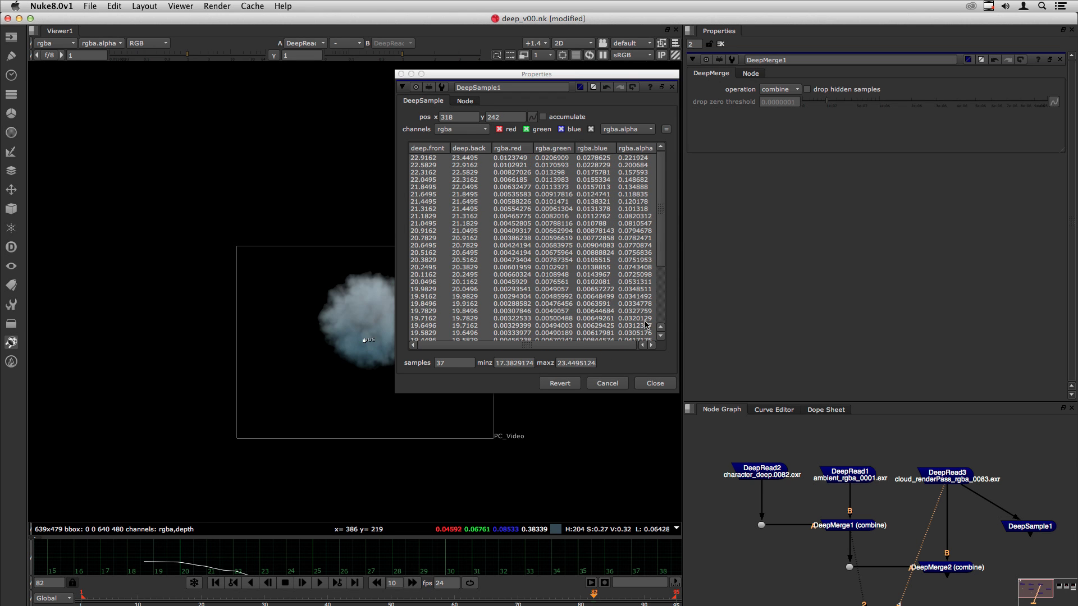
{"action": "left_click_drag", "start_coordinate": [663, 262], "coordinate": [366, 344]}
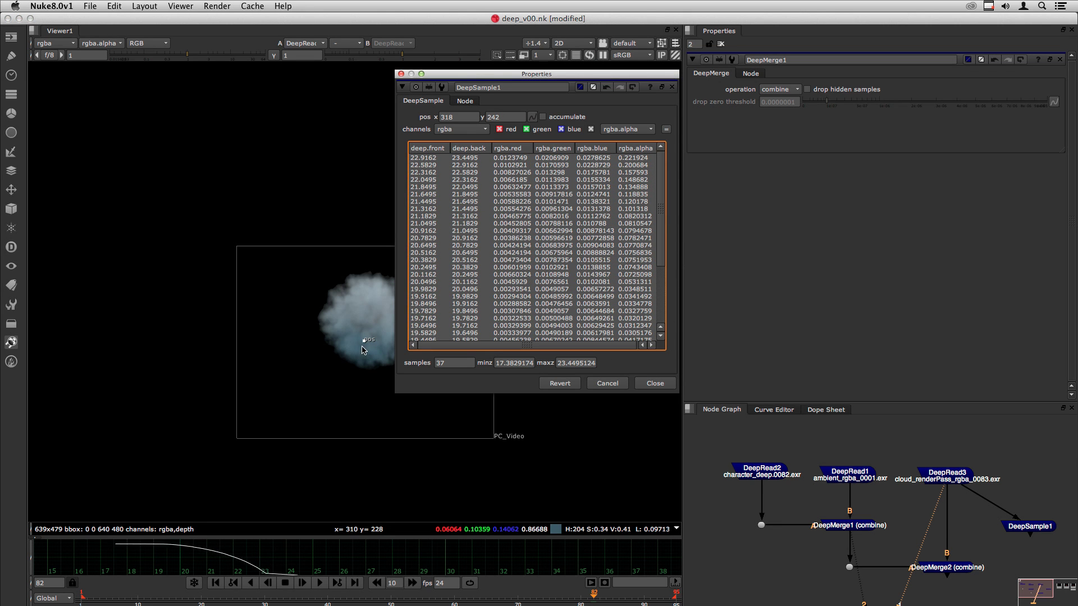
View the second DeepMerge, open its properties, and enable drop hidden samples
{"action": "left_click", "coordinate": [921, 575]}
{"action": "key", "text": "1"}
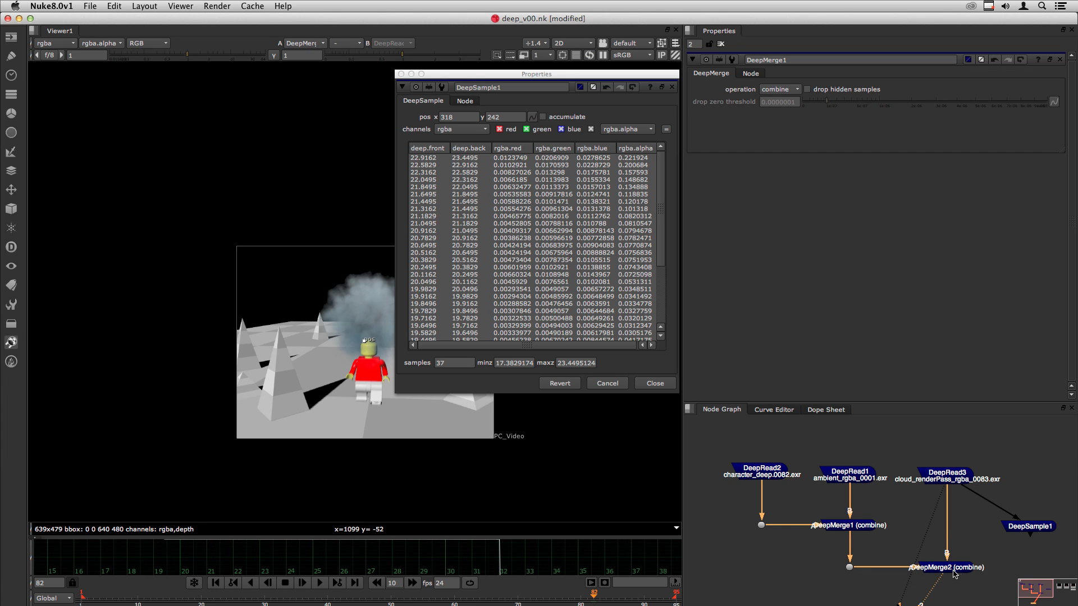
{"action": "double_click", "coordinate": [944, 569]}
{"action": "left_click", "coordinate": [808, 89]}
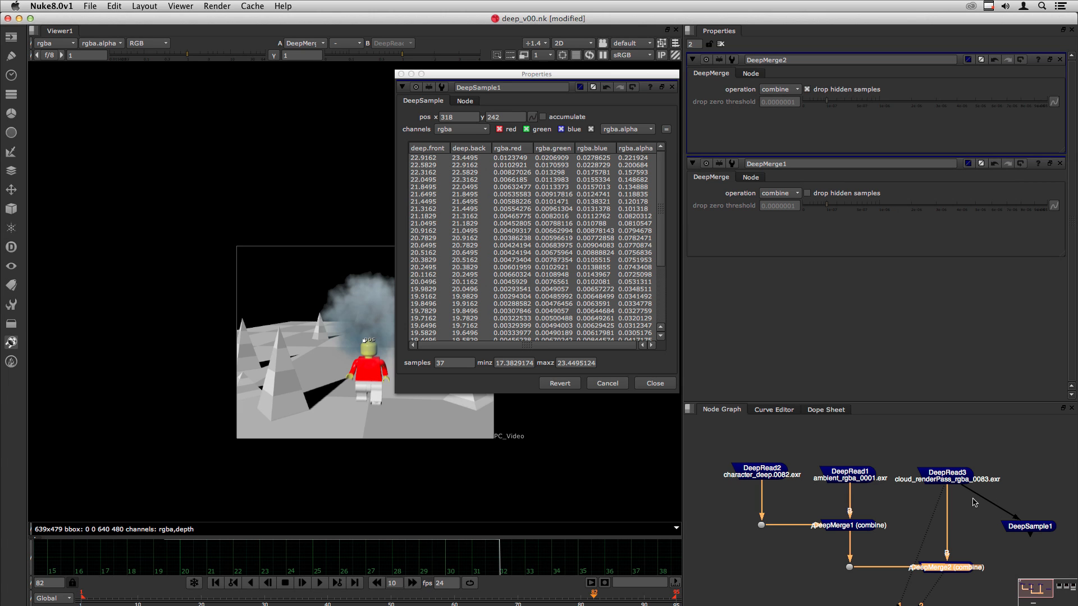
Connect the DeepSample to the second DeepMerge and move the sample position onto the character's head
{"action": "left_click_drag", "start_coordinate": [971, 493], "coordinate": [959, 566]}
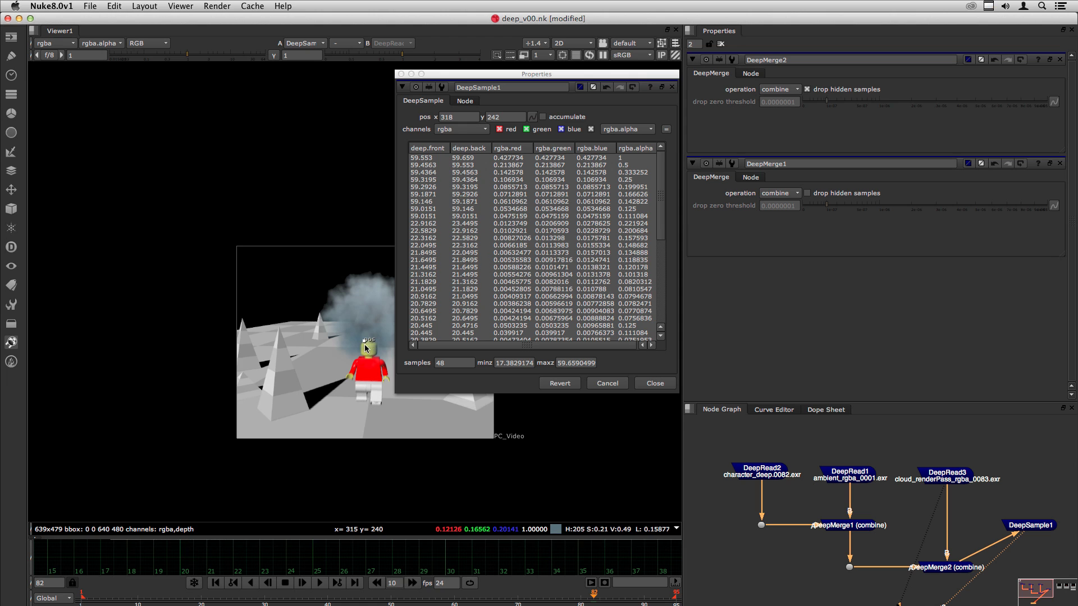
{"action": "left_click_drag", "start_coordinate": [365, 341], "coordinate": [369, 353]}
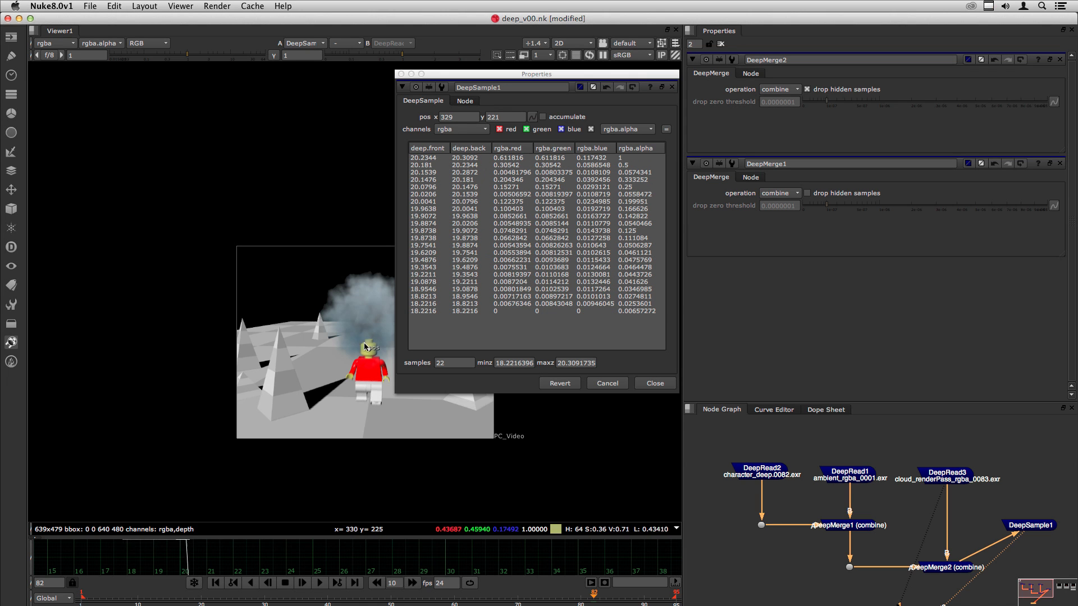
Compare the sample list with drop hidden samples turned off and back on in the second DeepMerge
{"action": "left_click", "coordinate": [965, 573]}
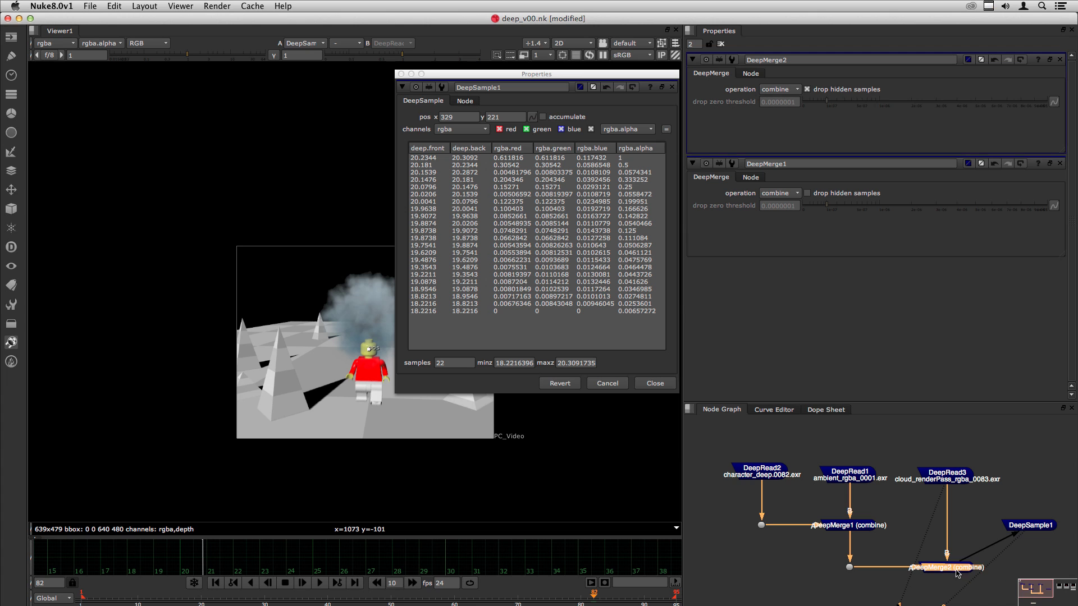
{"action": "left_click", "coordinate": [813, 91]}
{"action": "left_click", "coordinate": [808, 90]}
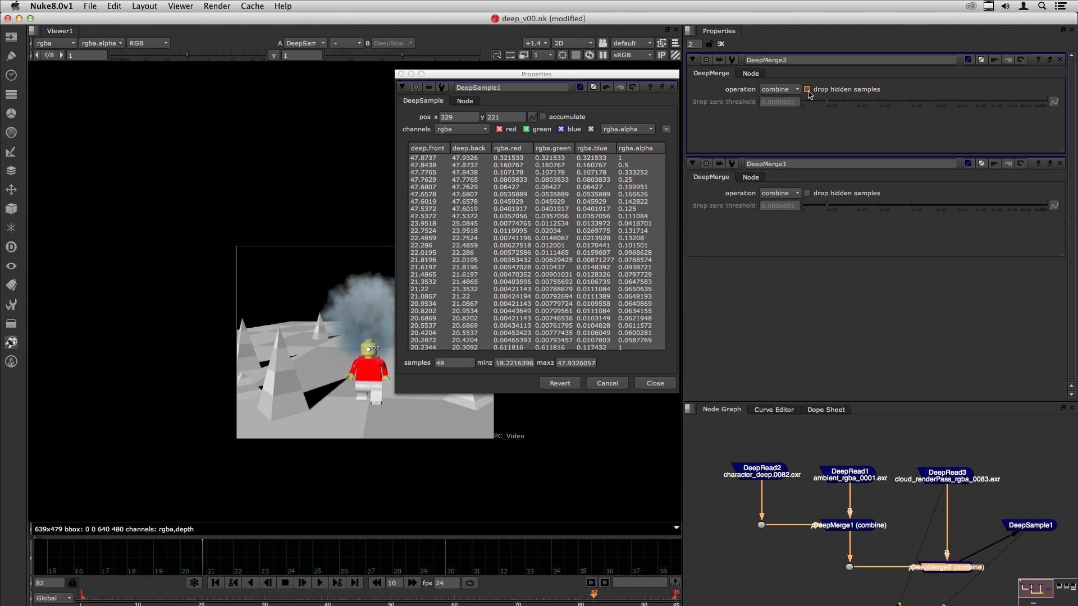
{"action": "left_click", "coordinate": [808, 89]}
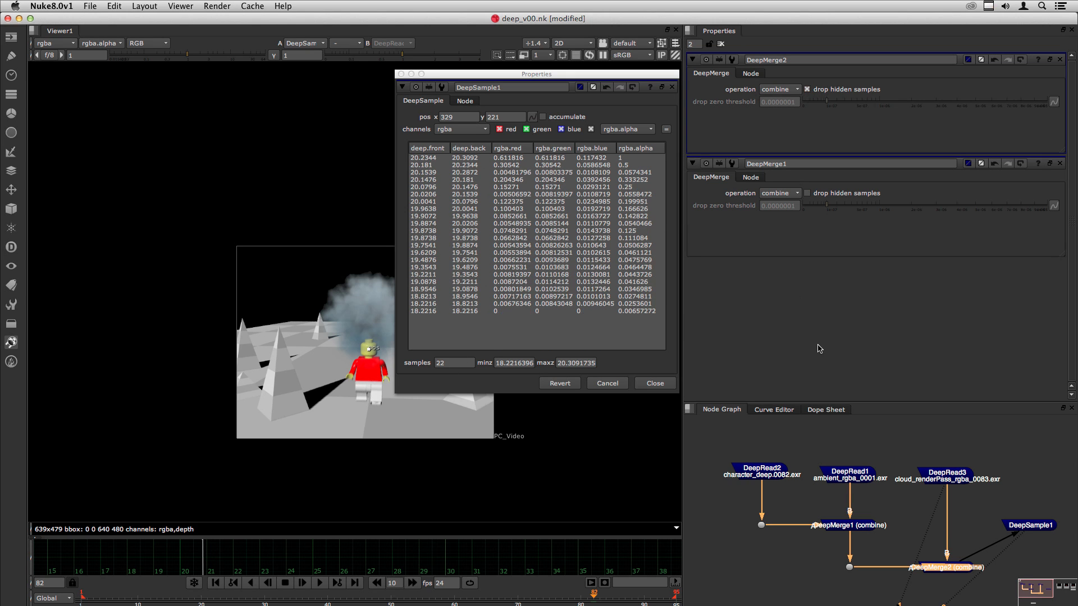
{"action": "left_click", "coordinate": [994, 521]}
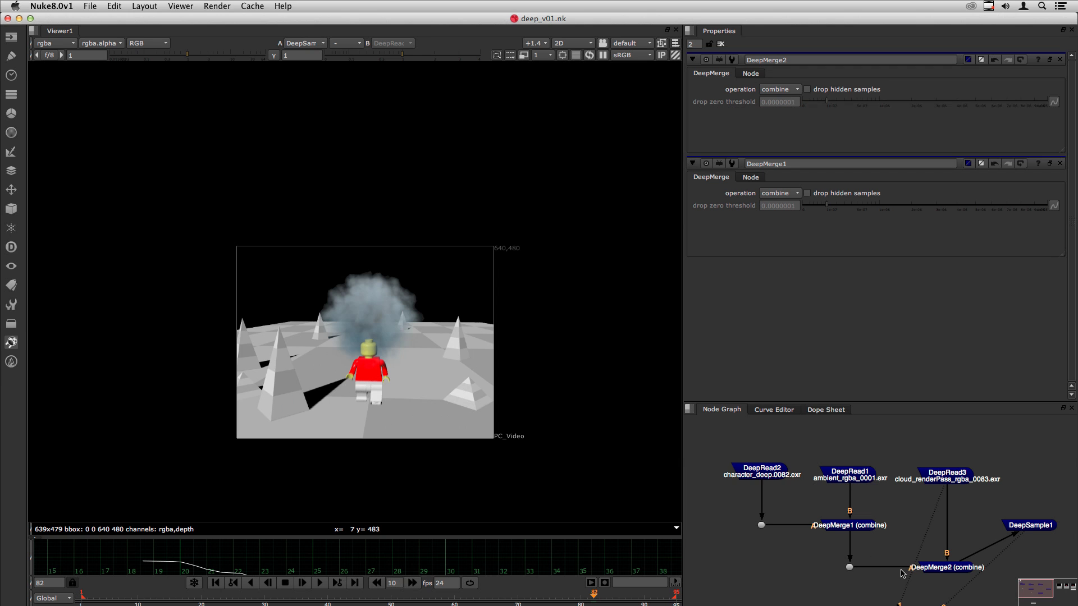
Try to add a Blur directly after the second DeepMerge, and delete it
{"action": "left_click", "coordinate": [944, 569]}
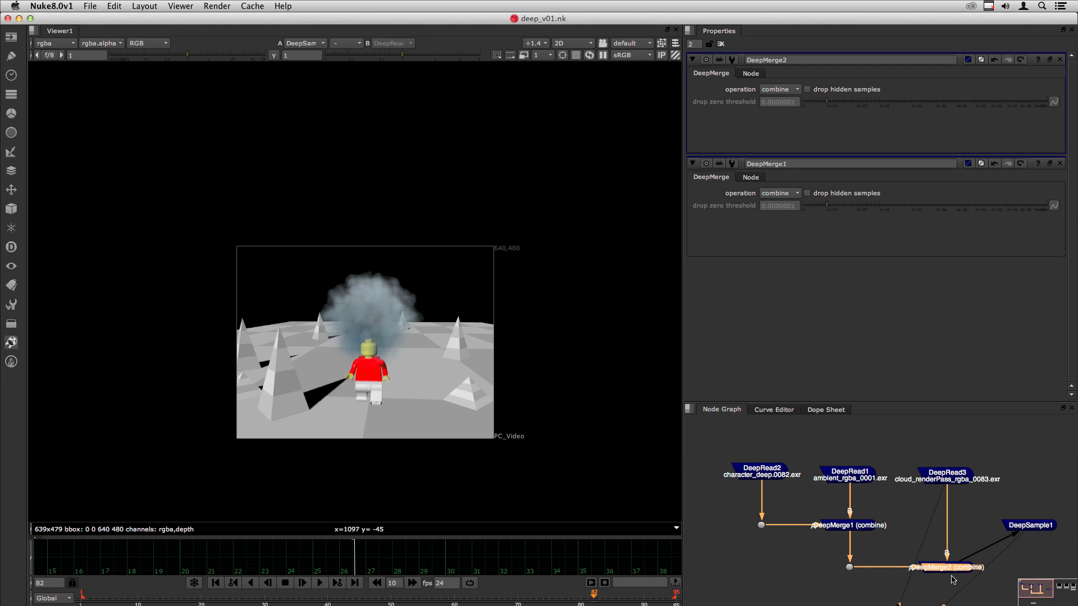
{"action": "middle_click_drag", "start_coordinate": [953, 579], "coordinate": [927, 543]}
{"action": "key", "text": "b"}
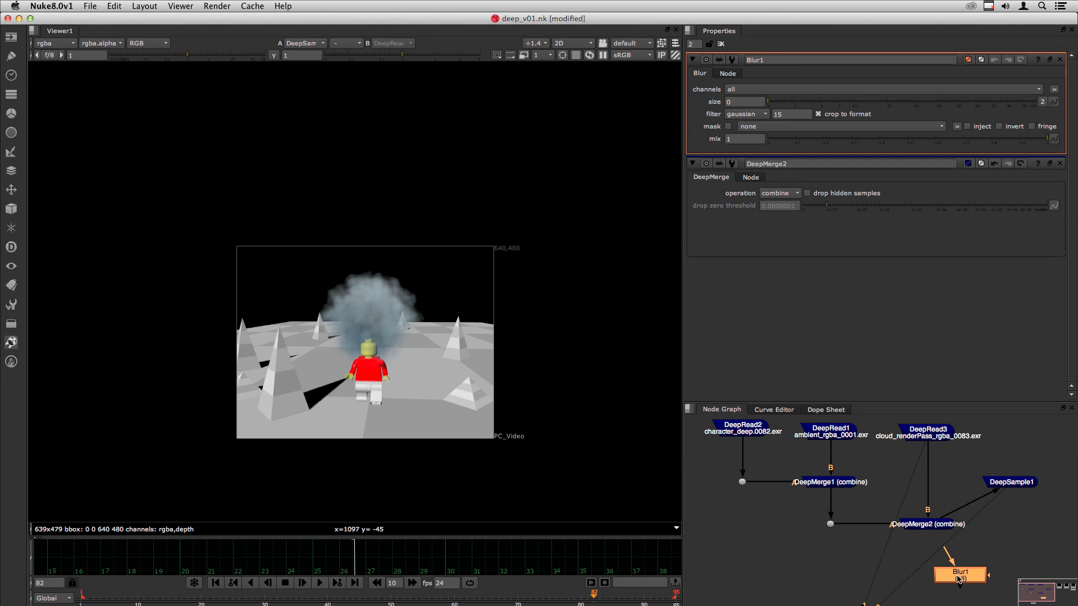
{"action": "key", "text": "Delete"}
Add a DeepToImage after the second DeepMerge, view its output, and hide the viewer's timeline ruler
{"action": "scroll", "coordinate": [911, 568], "scroll_direction": "up", "scroll_amount": 4}
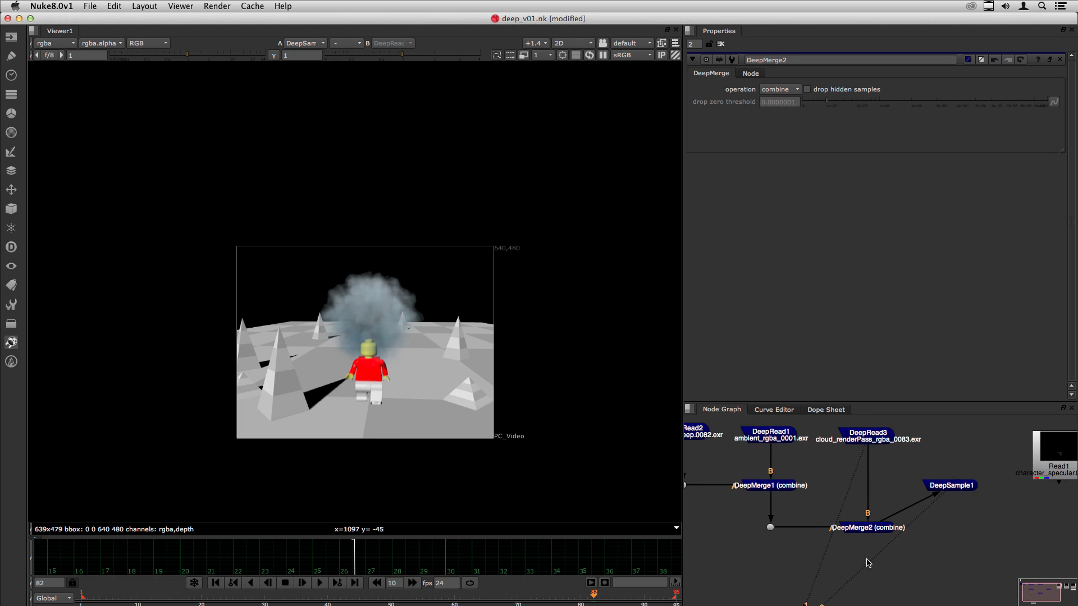
{"action": "left_click", "coordinate": [870, 526]}
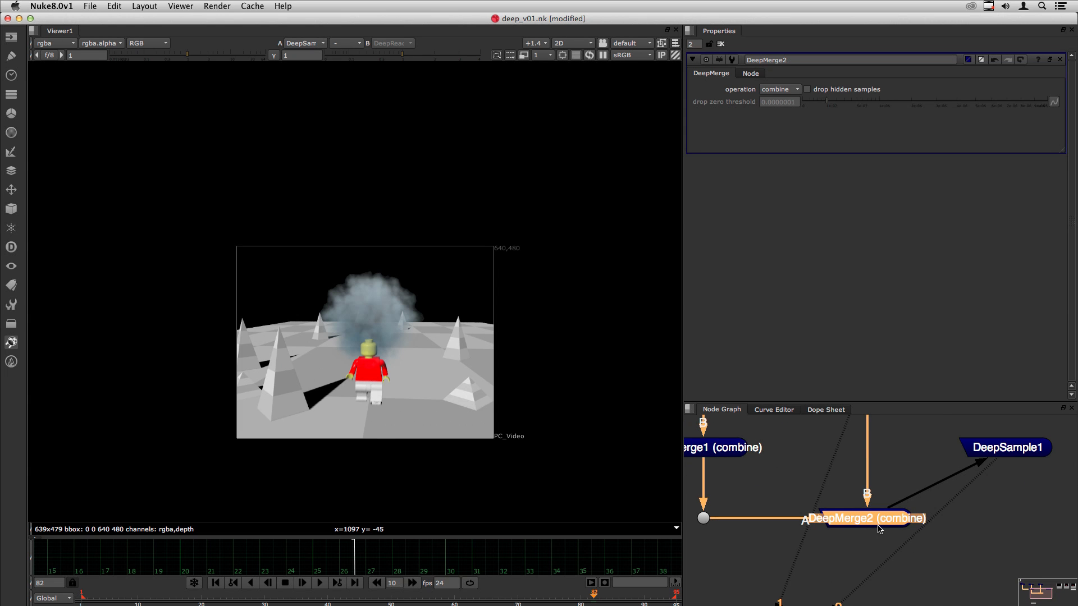
{"action": "left_click", "coordinate": [11, 247]}
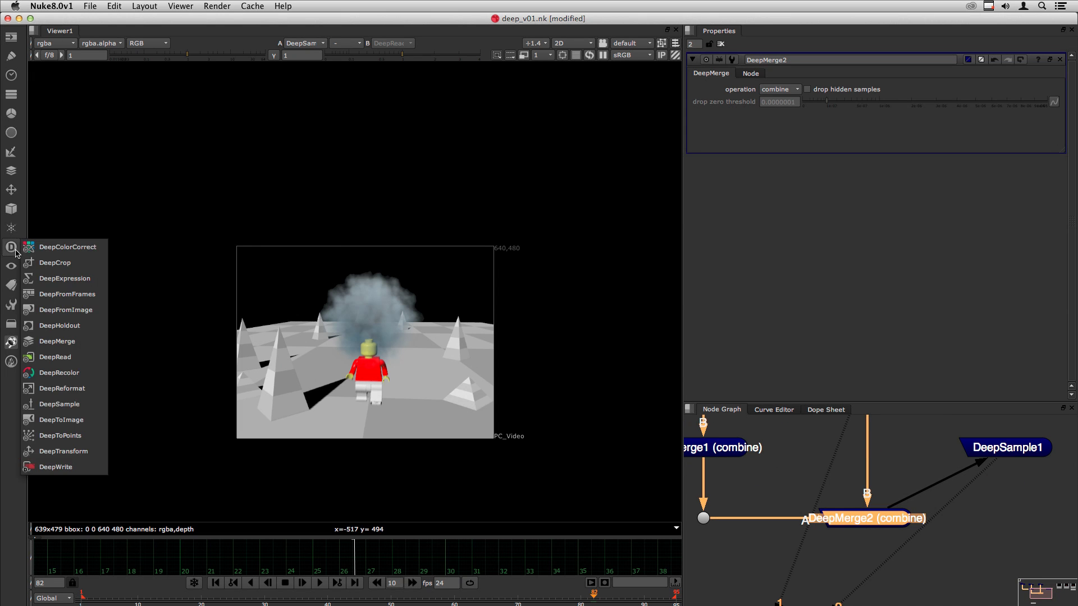
{"action": "left_click", "coordinate": [80, 422]}
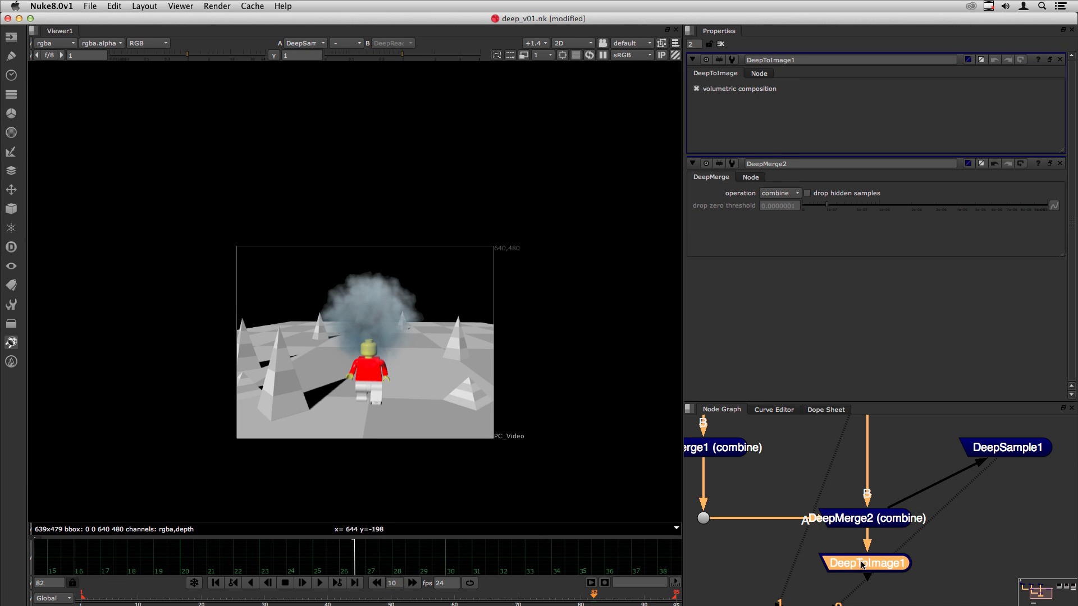
{"action": "key", "text": "2"}
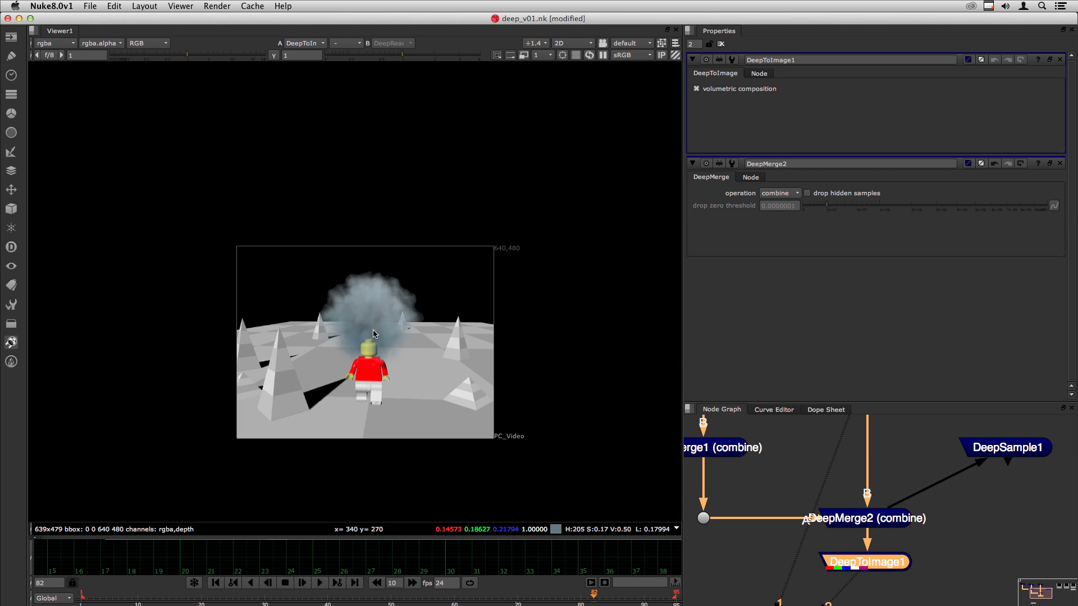
{"action": "left_click", "coordinate": [31, 558]}
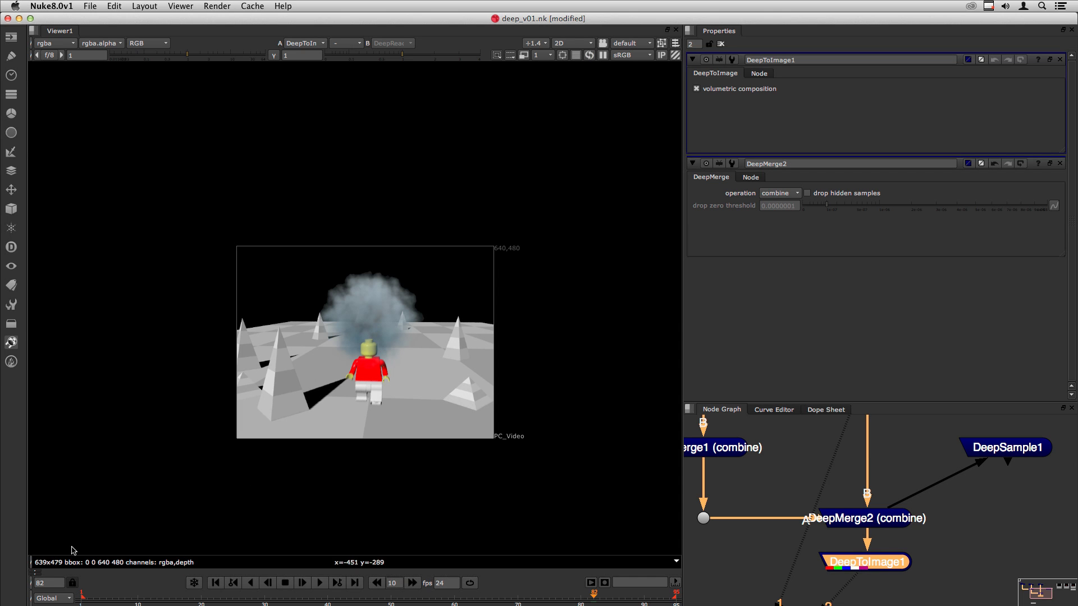
Add a Blur after the DeepToImage and set its size to 10
{"action": "middle_click_drag", "start_coordinate": [933, 516], "coordinate": [921, 459]}
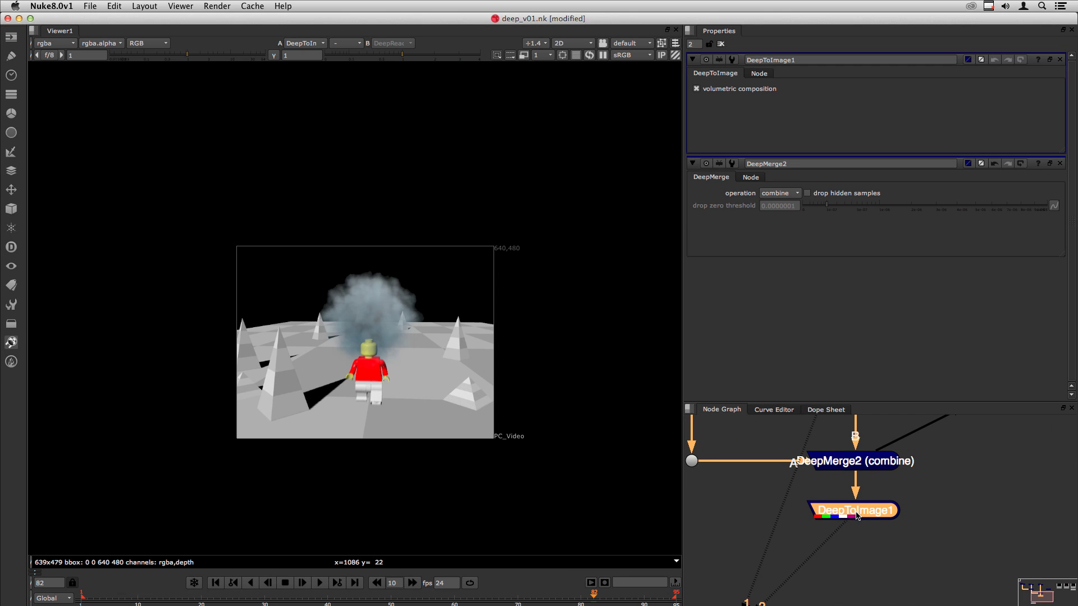
{"action": "key", "text": "b"}
{"action": "mouse_move", "coordinate": [862, 546]}
{"action": "left_mouse_down"}
{"action": "mouse_move", "coordinate": [850, 572]}
{"action": "mouse_move", "coordinate": [862, 567]}
{"action": "left_mouse_up"}
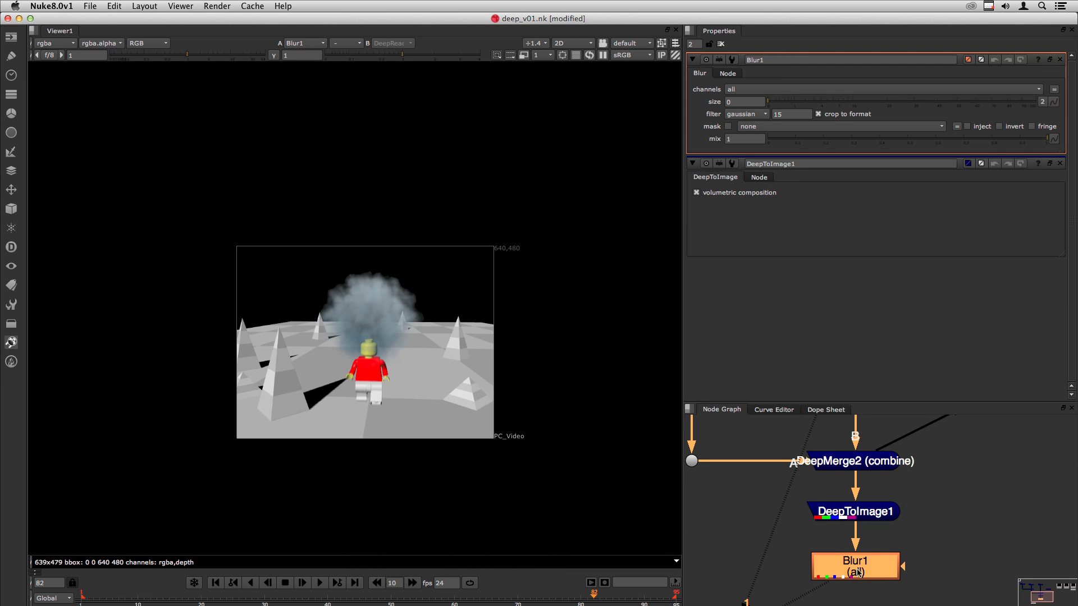
{"action": "left_click", "coordinate": [746, 104]}
{"action": "type", "text": "10"}
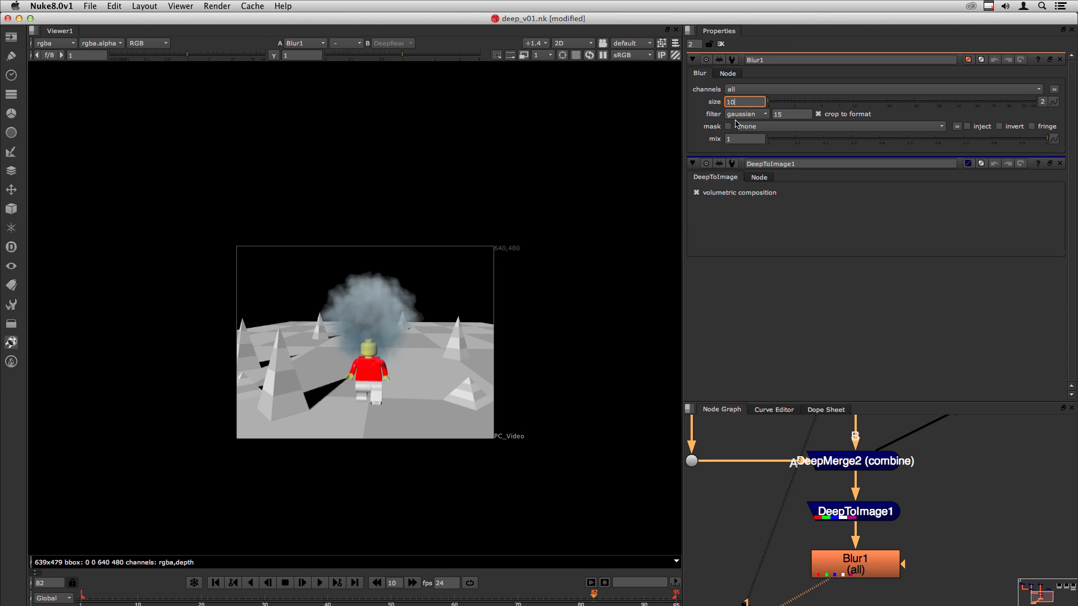
{"action": "key", "text": "Return"}
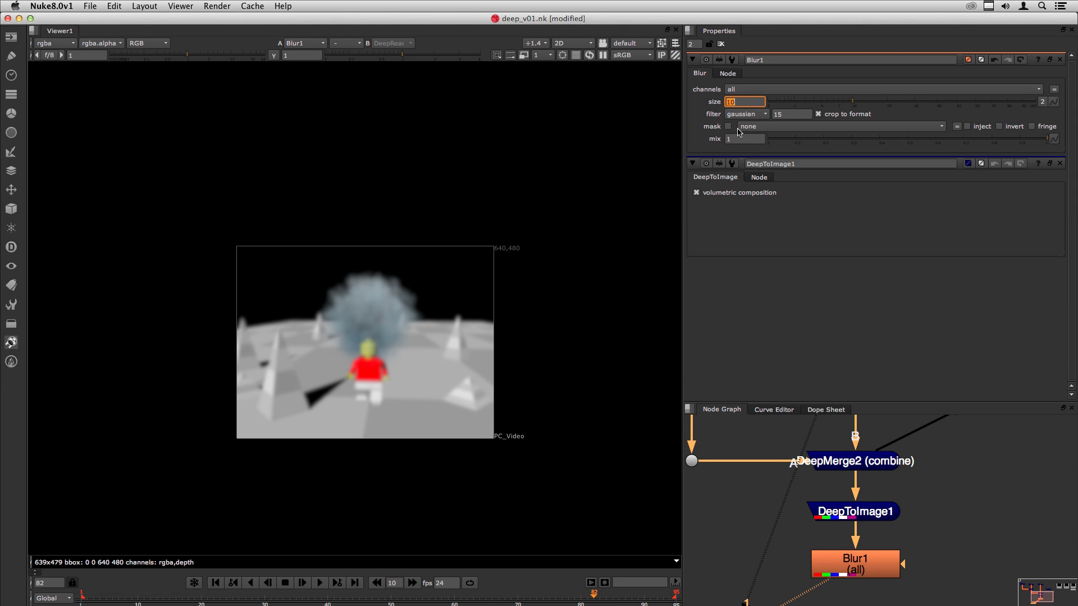
{"action": "left_click", "coordinate": [853, 571]}
{"action": "left_click", "coordinate": [990, 547]}
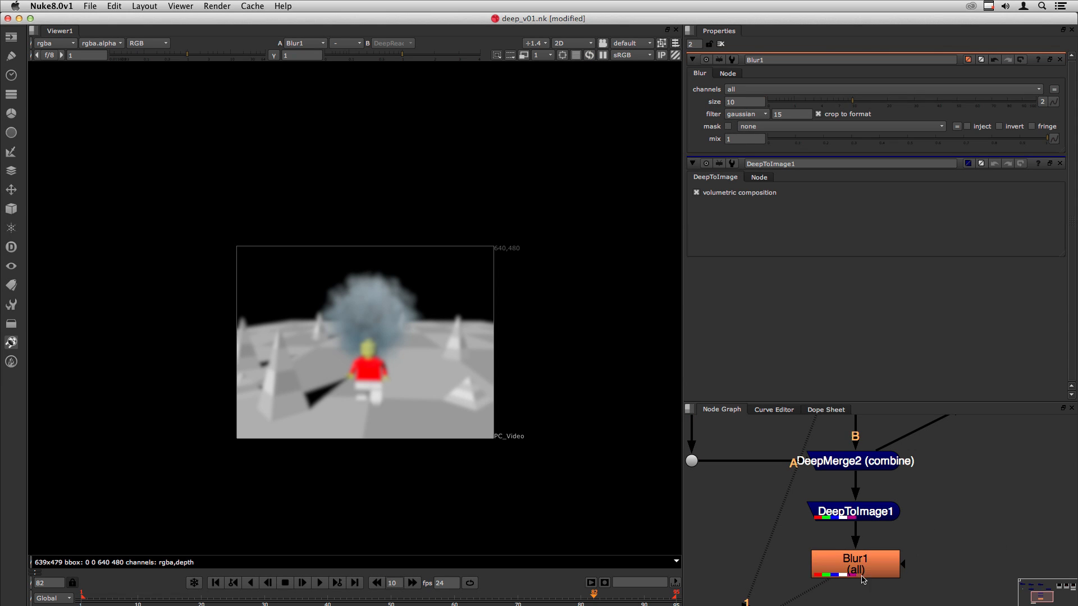
Enlarge the node graph, raise the specular and diffuse Reads, and move the character_deep Read with its ViewMetaData farther away
{"action": "key", "text": "space"}
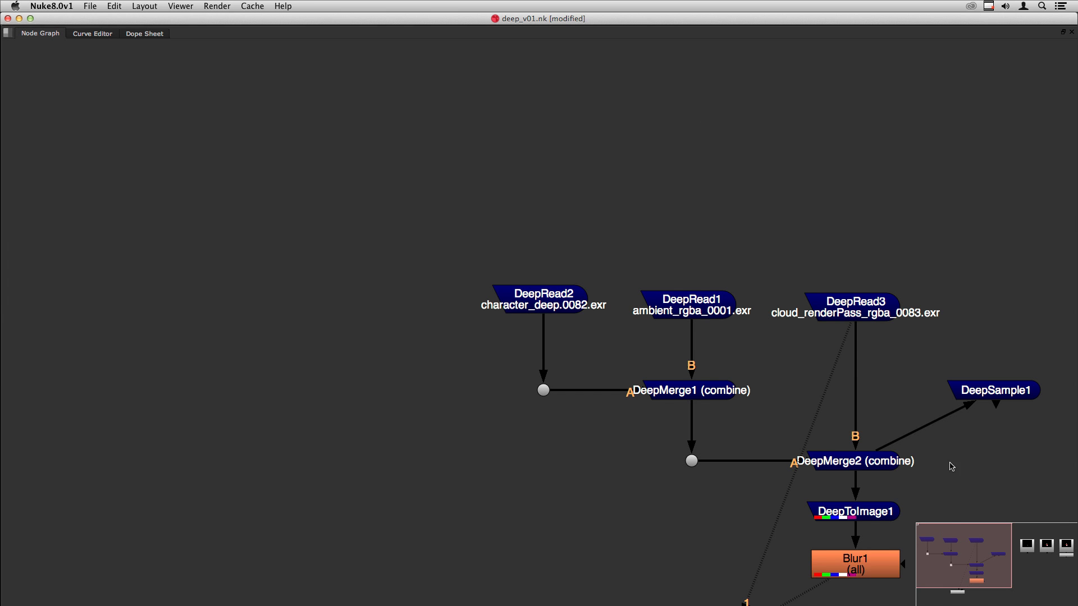
{"action": "middle_click_drag", "start_coordinate": [950, 469], "coordinate": [384, 360]}
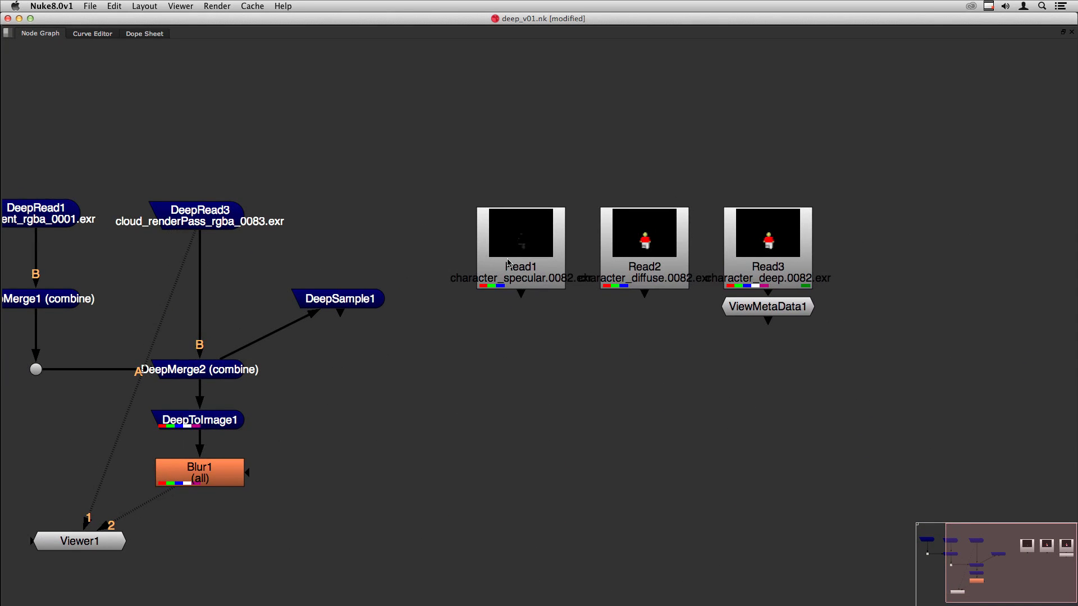
{"action": "left_click_drag", "start_coordinate": [508, 263], "coordinate": [476, 201]}
{"action": "left_click_drag", "start_coordinate": [645, 242], "coordinate": [643, 179]}
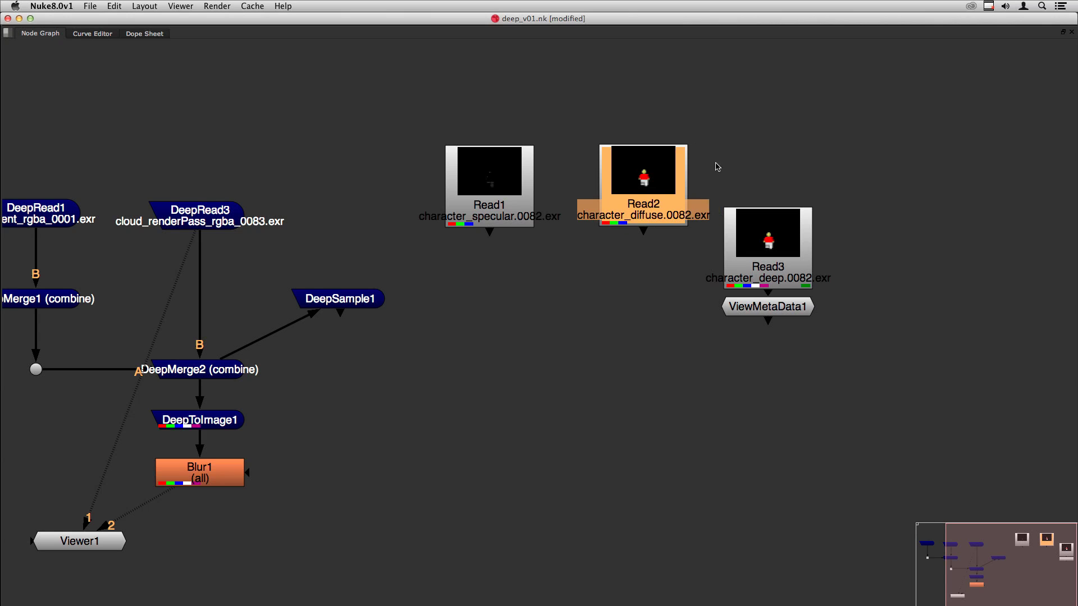
{"action": "left_click_drag", "start_coordinate": [717, 167], "coordinate": [894, 355]}
{"action": "left_click_drag", "start_coordinate": [768, 247], "coordinate": [896, 247]}
Align the character DeepRead with the other DeepReads, shift the specular Read slightly toward the diffuse Read, and restore the full layout
{"action": "middle_click_drag", "start_coordinate": [493, 210], "coordinate": [673, 201]}
{"action": "left_click_drag", "start_coordinate": [68, 194], "coordinate": [86, 208]}
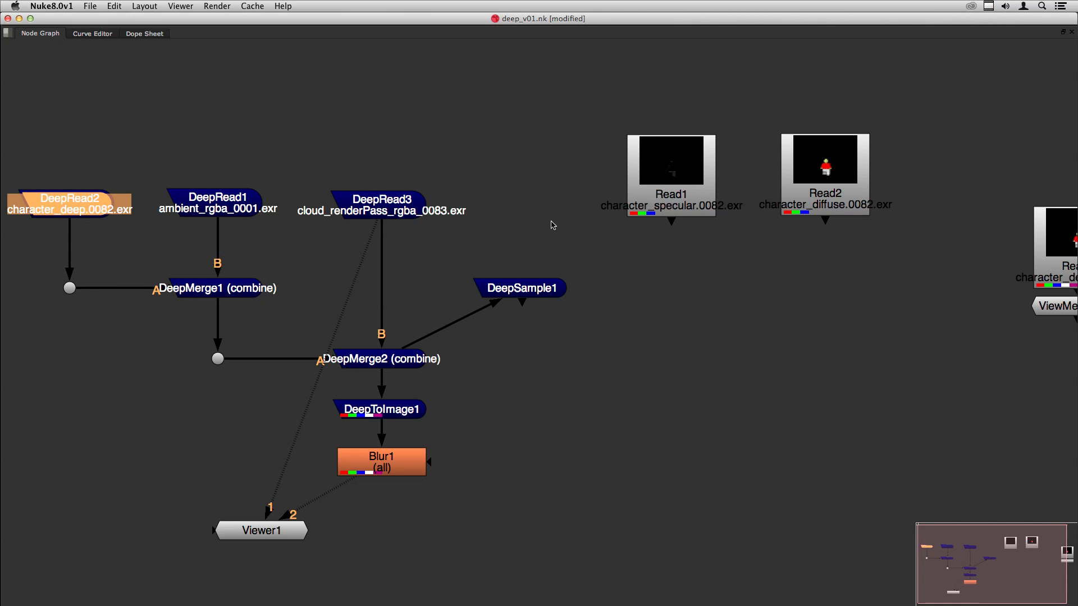
{"action": "left_click", "coordinate": [786, 288]}
{"action": "left_click_drag", "start_coordinate": [677, 192], "coordinate": [687, 188]}
{"action": "left_click", "coordinate": [730, 251]}
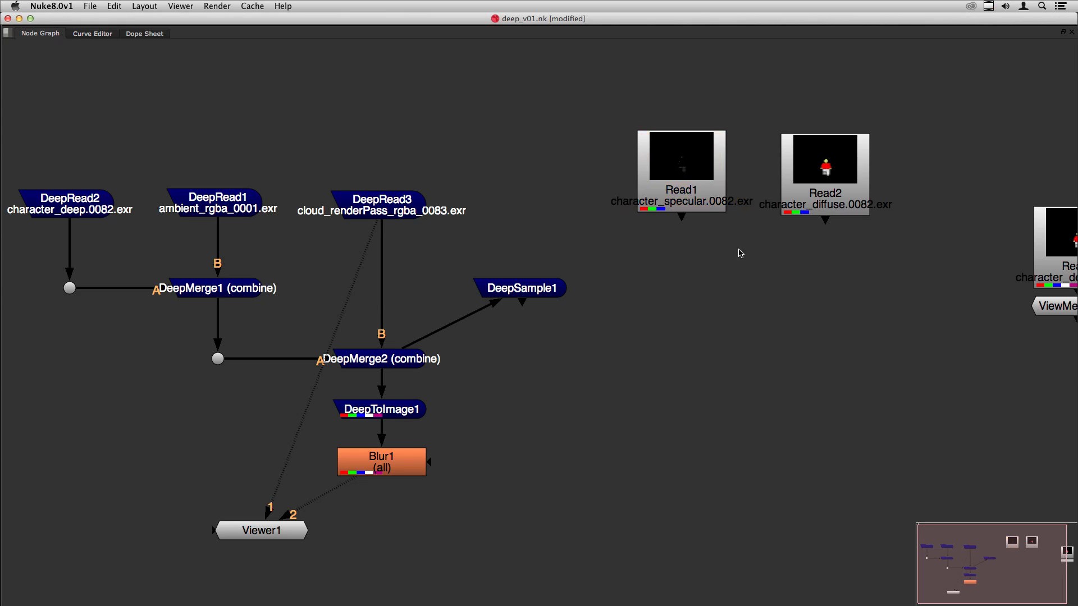
{"action": "key", "text": "space"}
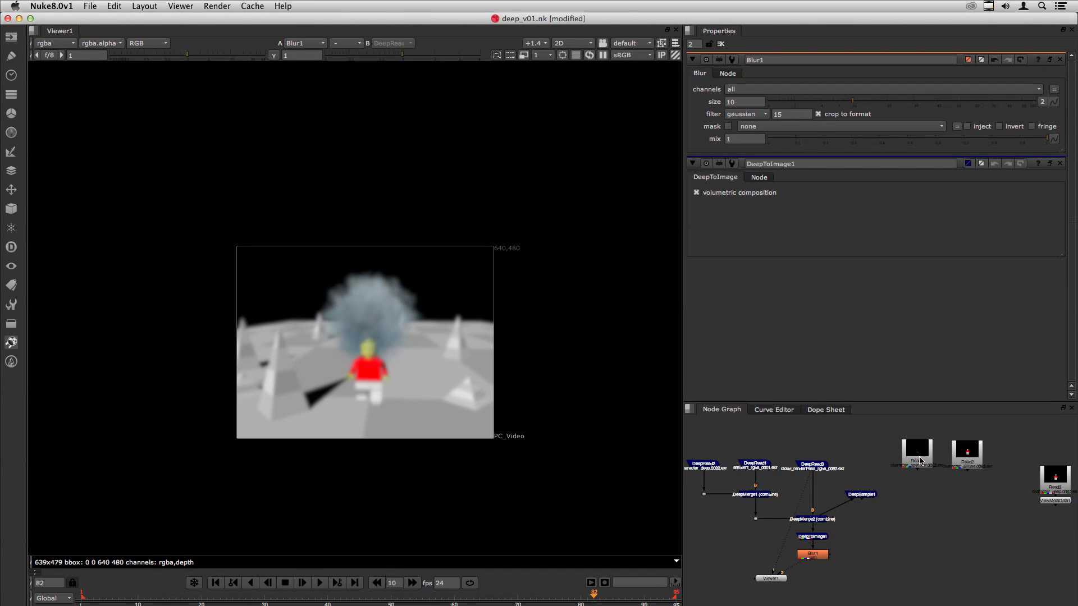
View the character's specular pass, followed by its diffuse pass
{"action": "left_click", "coordinate": [921, 460]}
{"action": "key", "text": "1"}
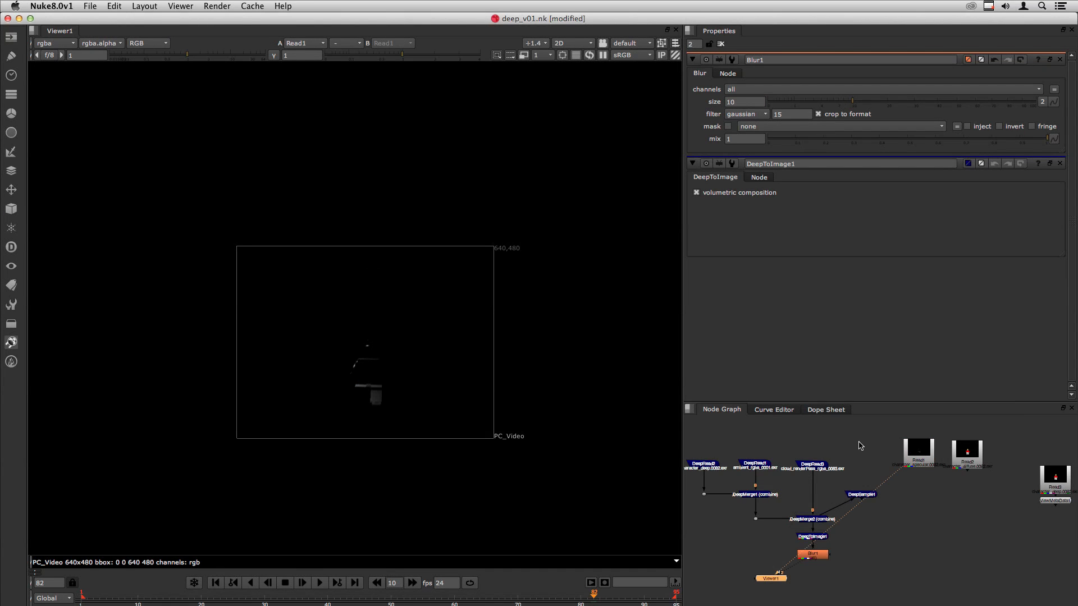
{"action": "left_click", "coordinate": [965, 454]}
{"action": "key", "text": "1"}
Combine the specular and diffuse Reads with a Plus merge and place it slightly below the diffuse Read
{"action": "scroll", "coordinate": [942, 494], "scroll_direction": "up", "scroll_amount": 3}
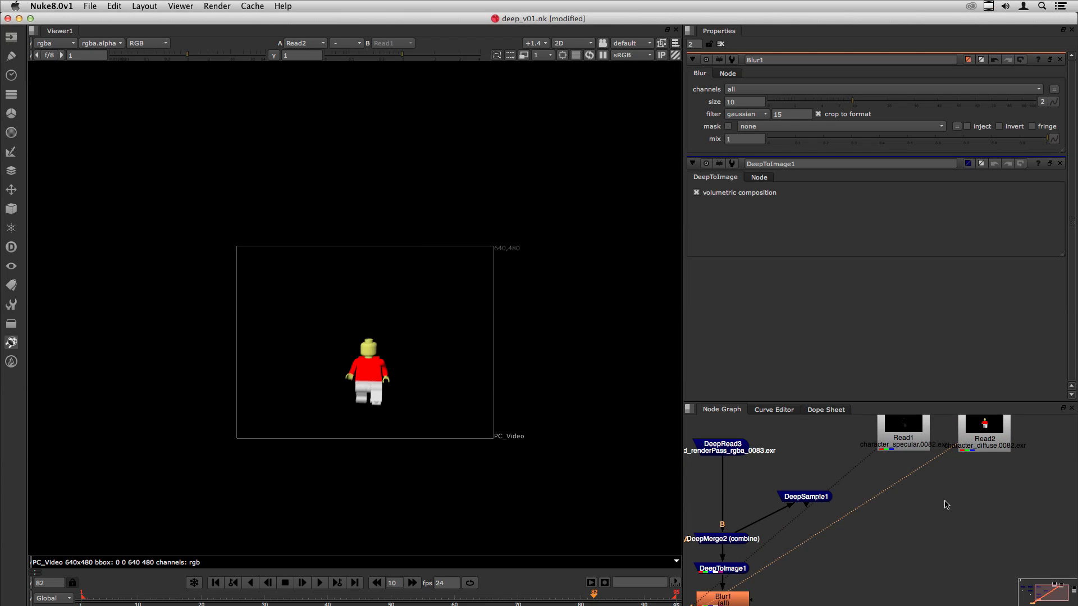
{"action": "left_click", "coordinate": [913, 438]}
{"action": "left_click", "coordinate": [1008, 452], "text": "shift"}
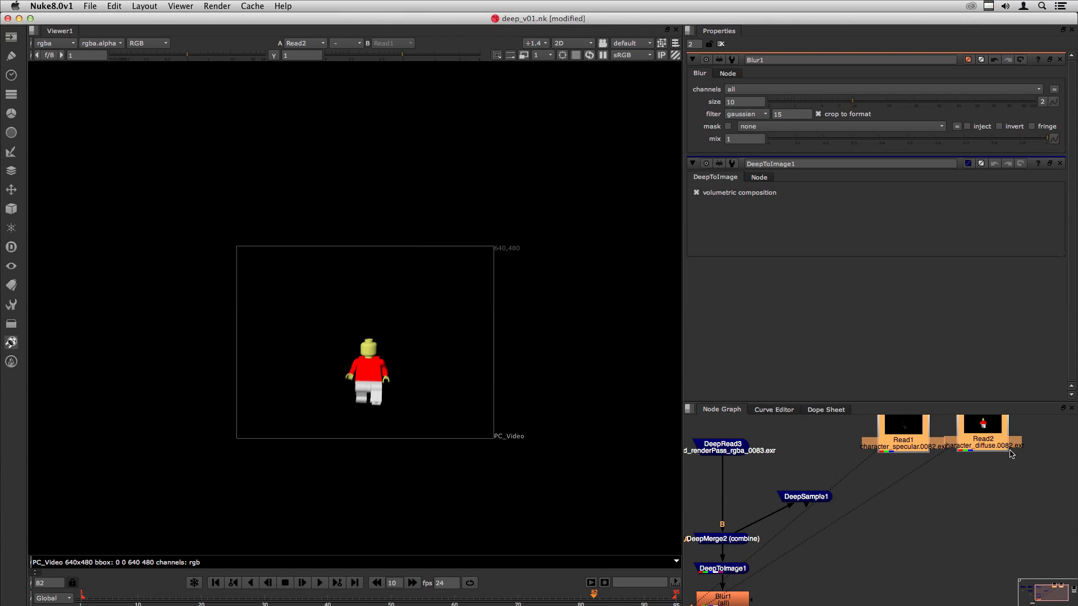
{"action": "key", "text": "Tab"}
{"action": "type", "text": "plus"}
{"action": "key", "text": "Return"}
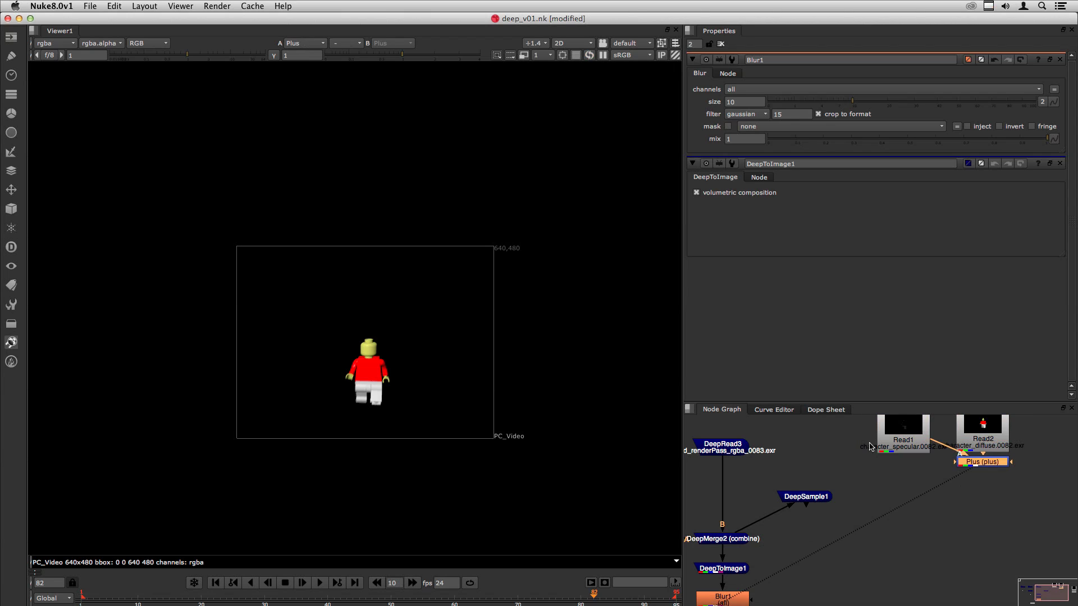
{"action": "left_click_drag", "start_coordinate": [991, 469], "coordinate": [991, 480]}
{"action": "left_click", "coordinate": [991, 457]}
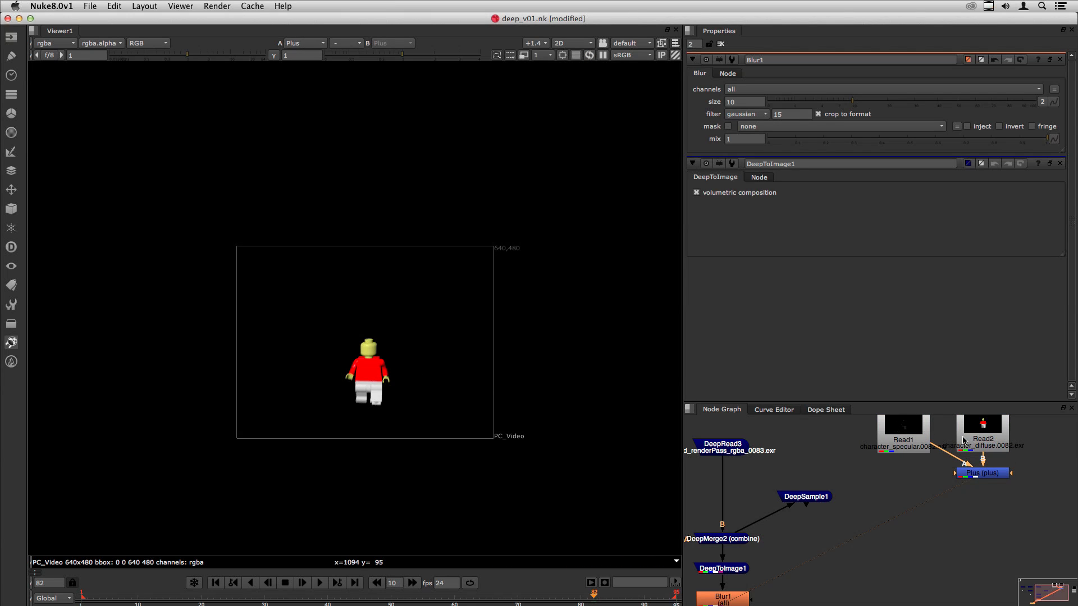
View the Plus merge fitted to the frame and insert a Grade after the specular Read
{"action": "key", "text": "1"}
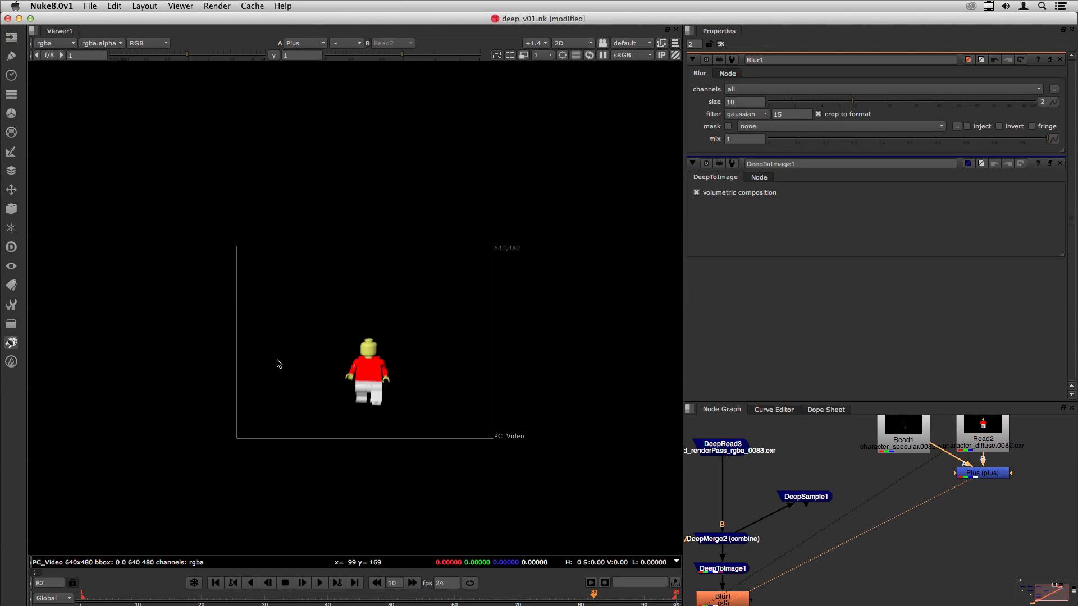
{"action": "key", "text": "f"}
{"action": "left_click_drag", "start_coordinate": [904, 429], "coordinate": [893, 429]}
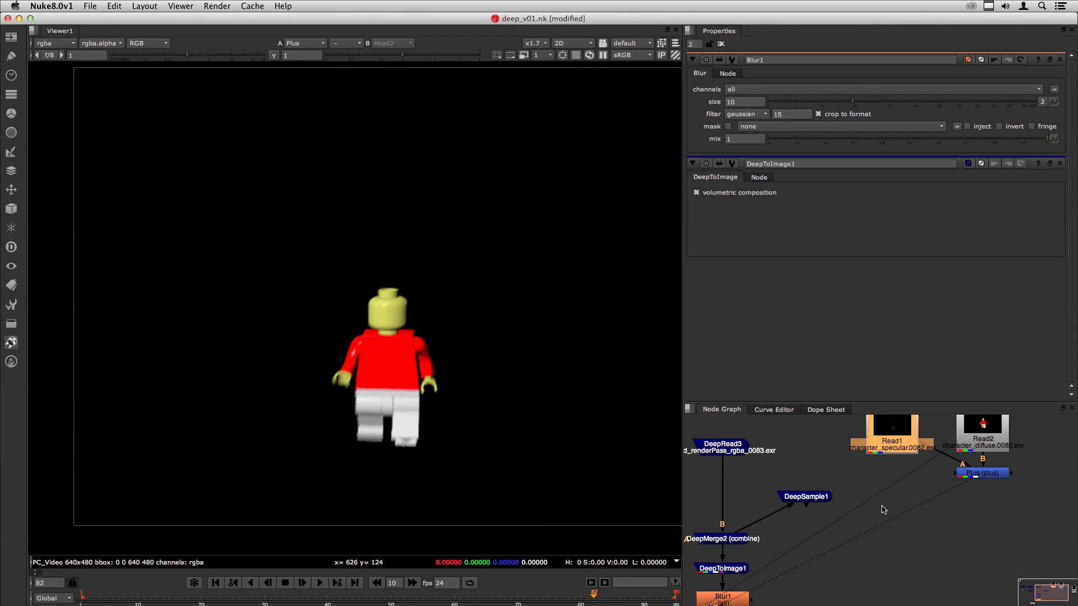
{"action": "key", "text": "g"}
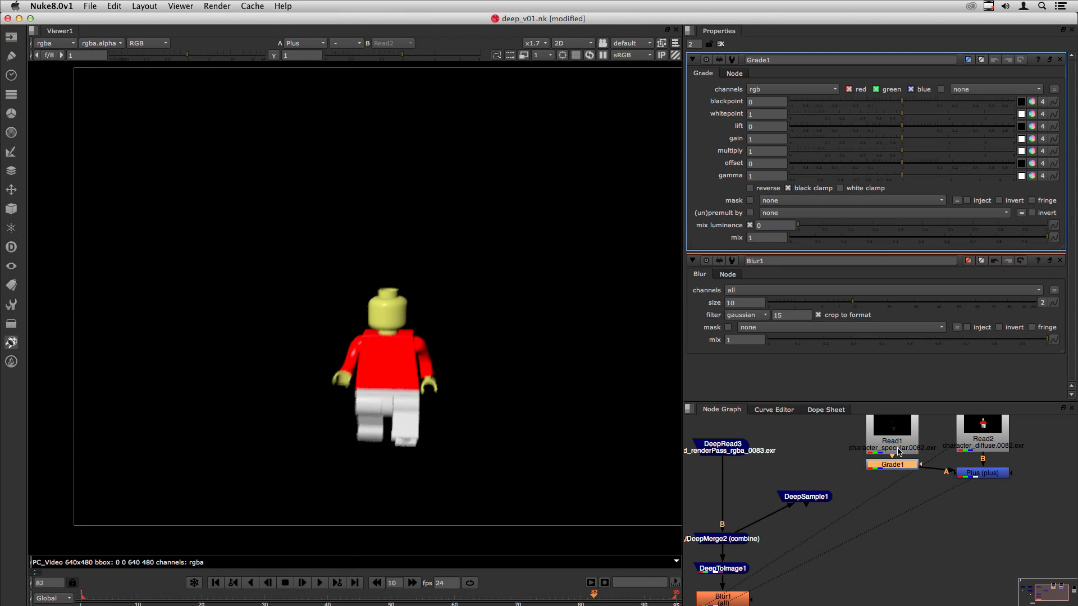
Tint the specular pass by setting the Grade's multiply to -0.22 for red and 3.78 for blue
{"action": "left_click", "coordinate": [1032, 151]}
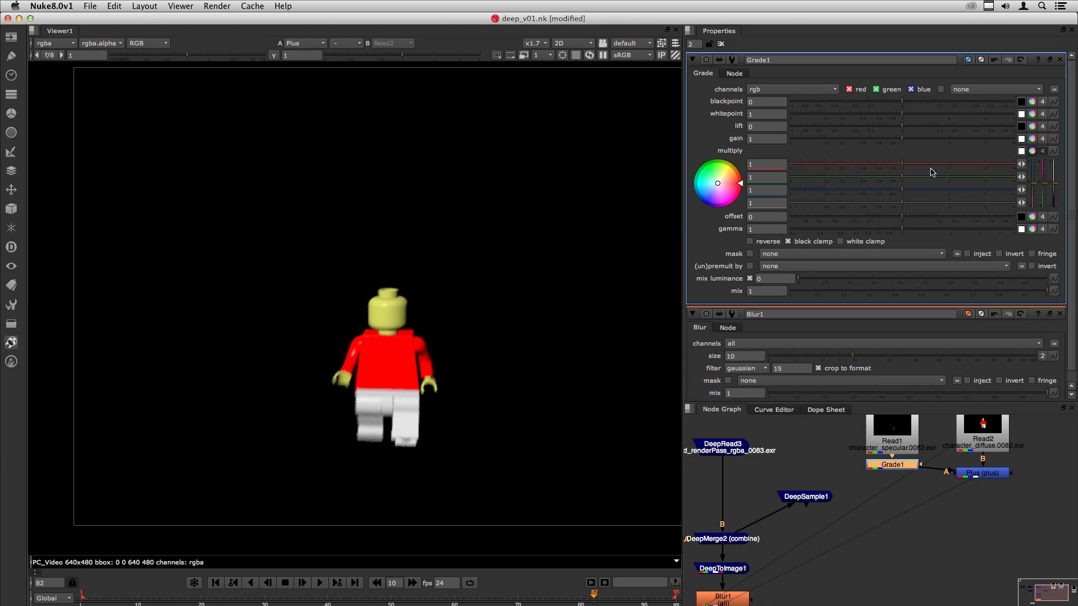
{"action": "left_click_drag", "start_coordinate": [1033, 184], "coordinate": [1030, 165]}
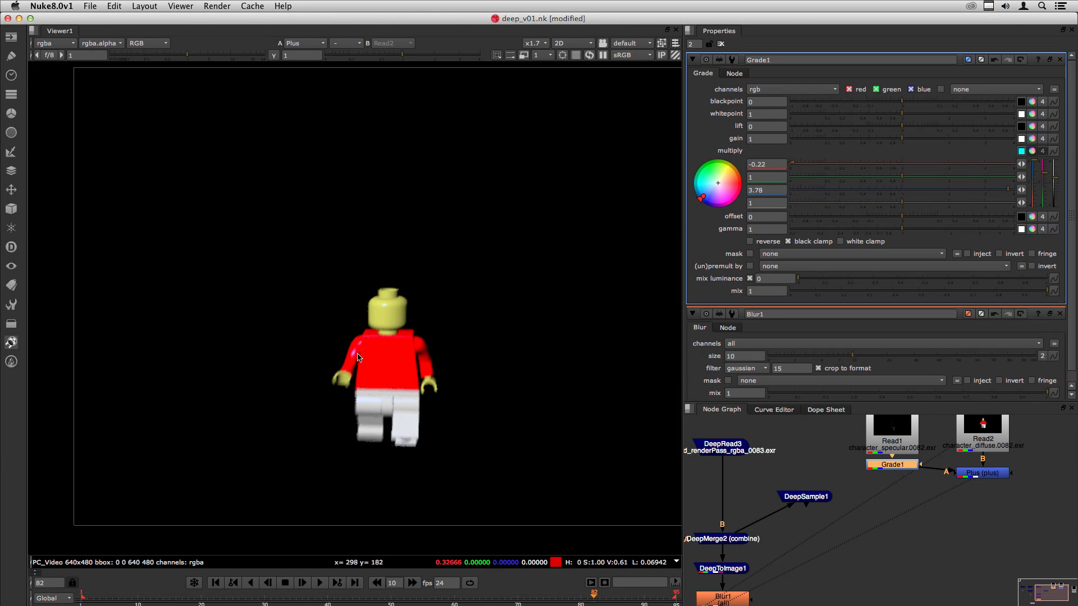
{"action": "left_click", "coordinate": [892, 464]}
{"action": "left_click", "coordinate": [987, 534]}
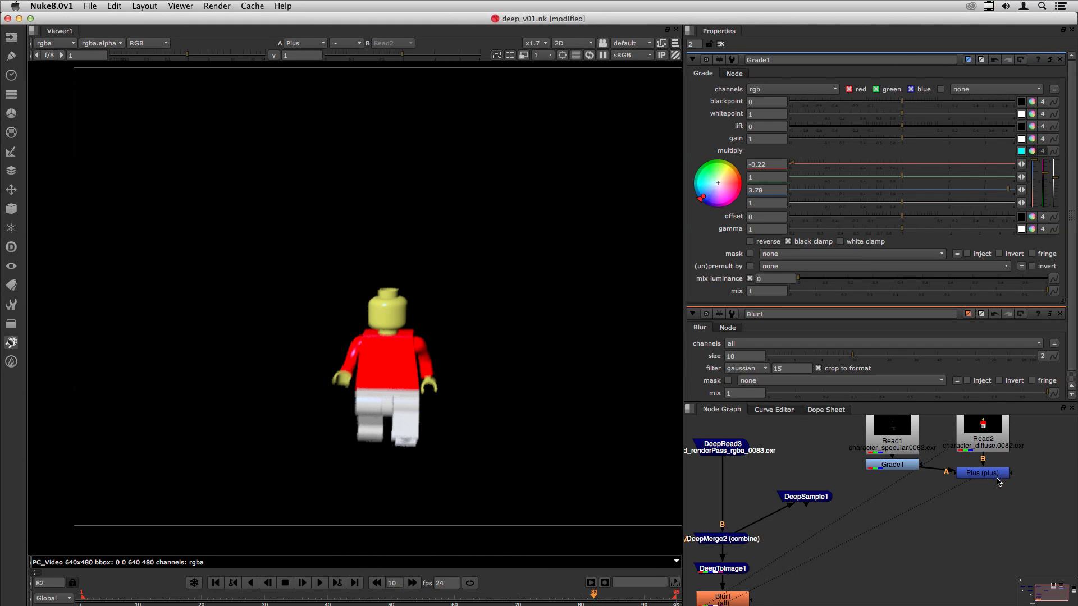
Lower the Plus merge slightly and raise the specular and diffuse Reads to space out the character branch
{"action": "left_click_drag", "start_coordinate": [990, 475], "coordinate": [990, 492]}
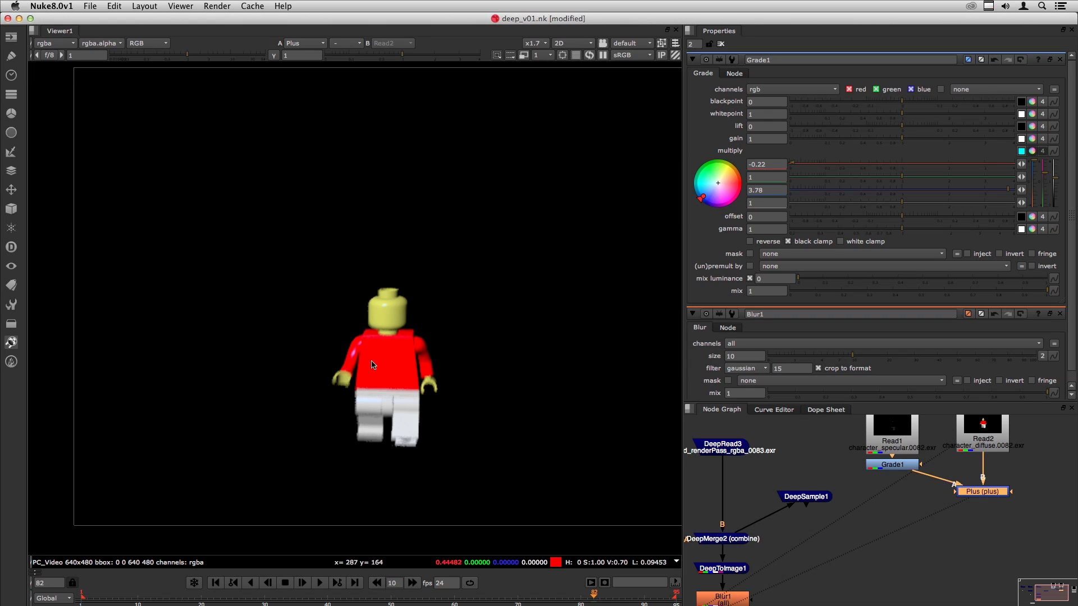
{"action": "scroll", "coordinate": [938, 509], "scroll_direction": "down", "scroll_amount": 2}
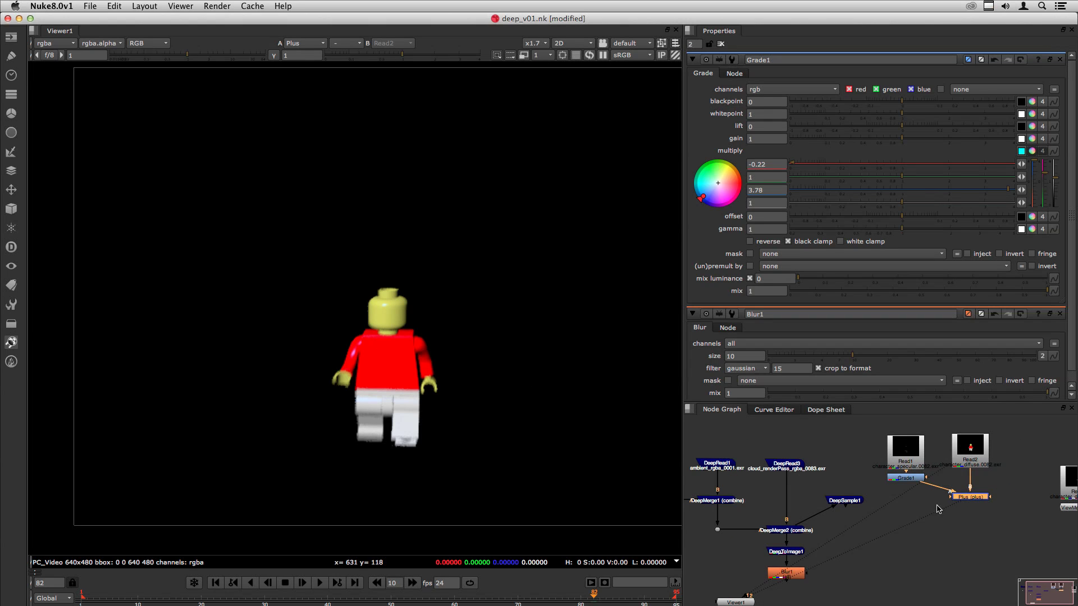
{"action": "left_click_drag", "start_coordinate": [974, 502], "coordinate": [971, 504]}
{"action": "double_click", "coordinate": [715, 468]}
{"action": "left_click_drag", "start_coordinate": [905, 447], "coordinate": [905, 440]}
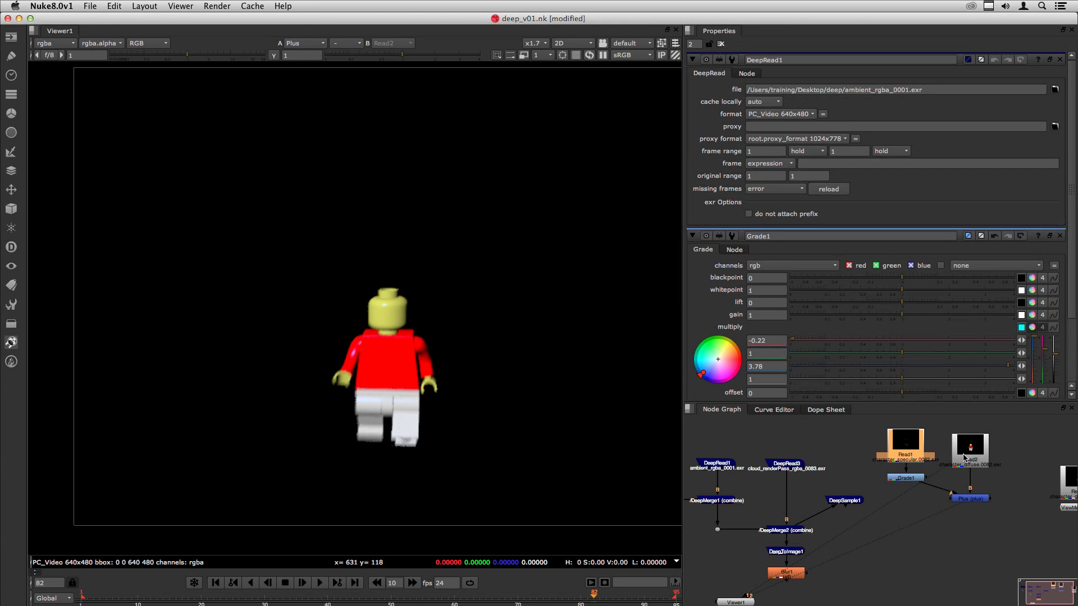
{"action": "left_click_drag", "start_coordinate": [971, 454], "coordinate": [971, 448]}
Add a DeepRecolor node to the Plus merge's output and place it below the merge
{"action": "left_click", "coordinate": [967, 500]}
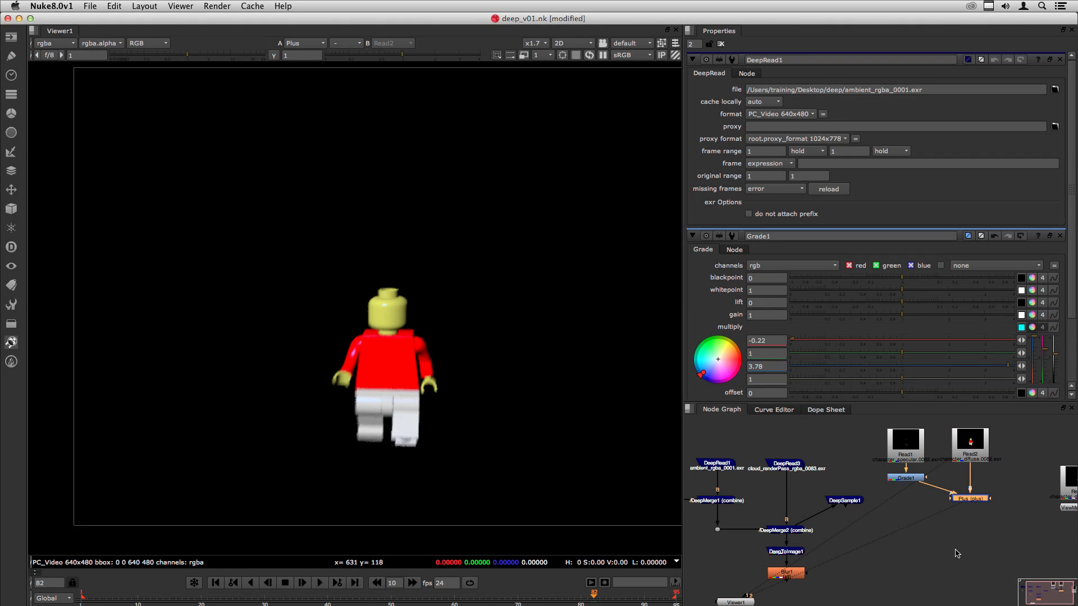
{"action": "left_click", "coordinate": [11, 248]}
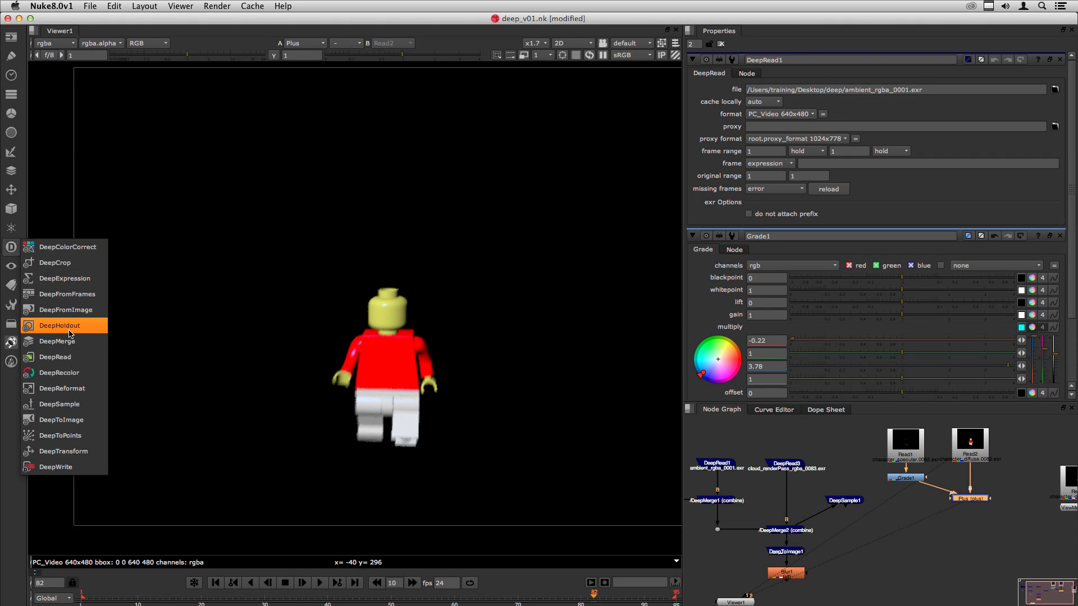
{"action": "left_click", "coordinate": [61, 373]}
{"action": "left_click_drag", "start_coordinate": [1032, 504], "coordinate": [981, 544]}
{"action": "scroll", "coordinate": [984, 517], "scroll_direction": "up", "scroll_amount": 3}
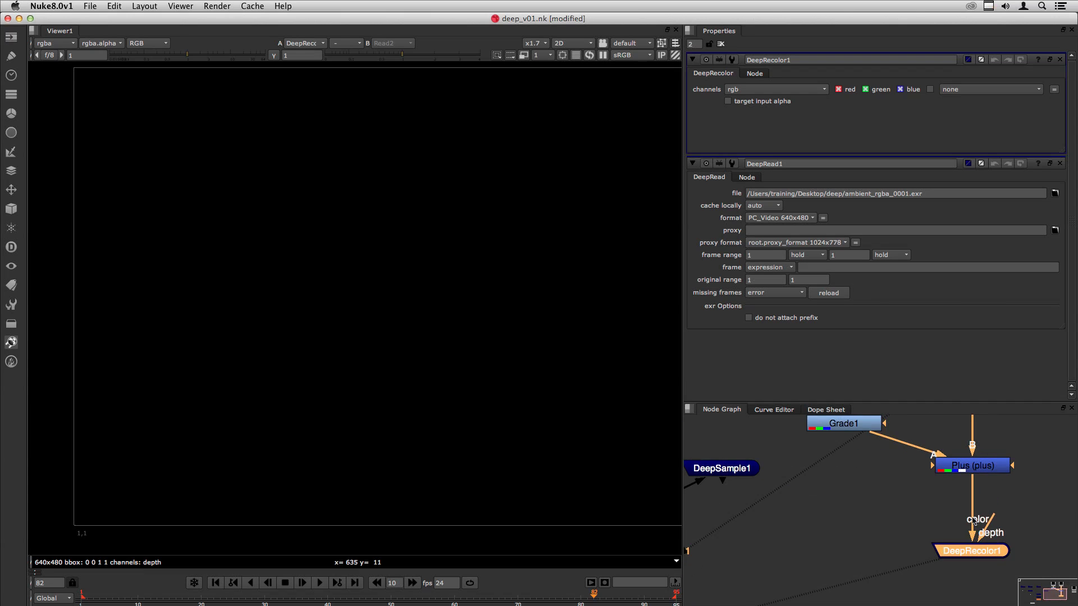
{"action": "scroll", "coordinate": [925, 540], "scroll_direction": "down", "scroll_amount": 3}
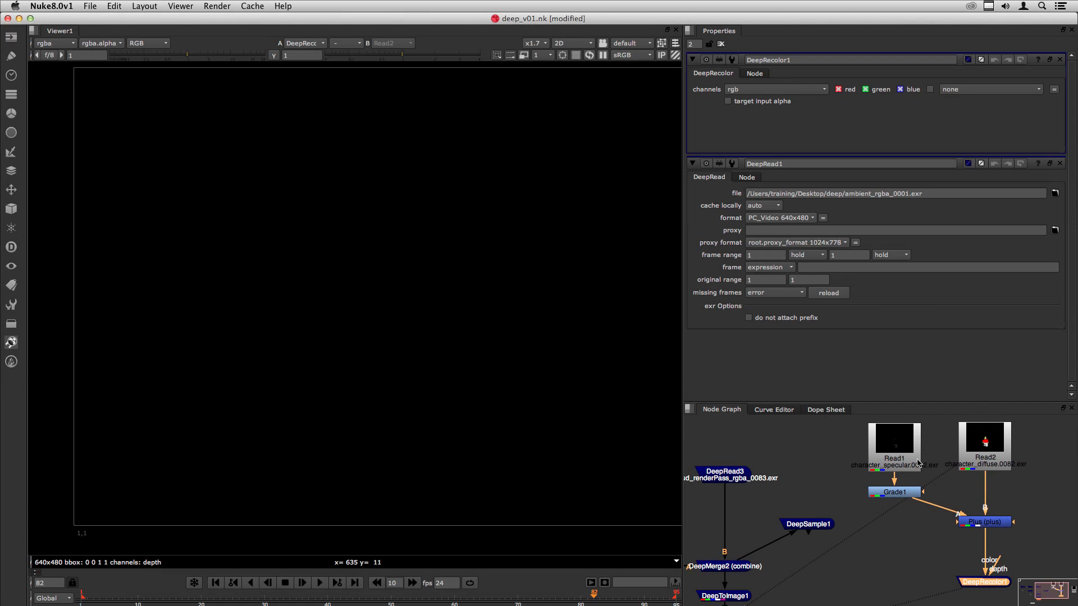
Duplicate the character DeepRead and place the copy beside the Plus merge, between it and the character_deep Read
{"action": "scroll", "coordinate": [916, 477], "scroll_direction": "down", "scroll_amount": 3}
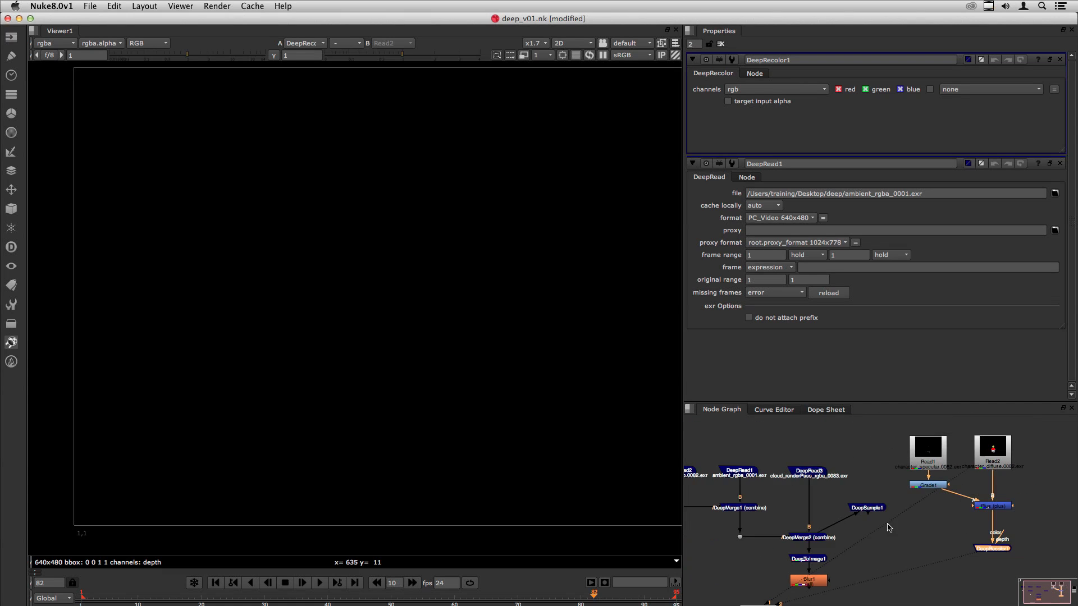
{"action": "middle_click_drag", "start_coordinate": [730, 499], "coordinate": [826, 485]}
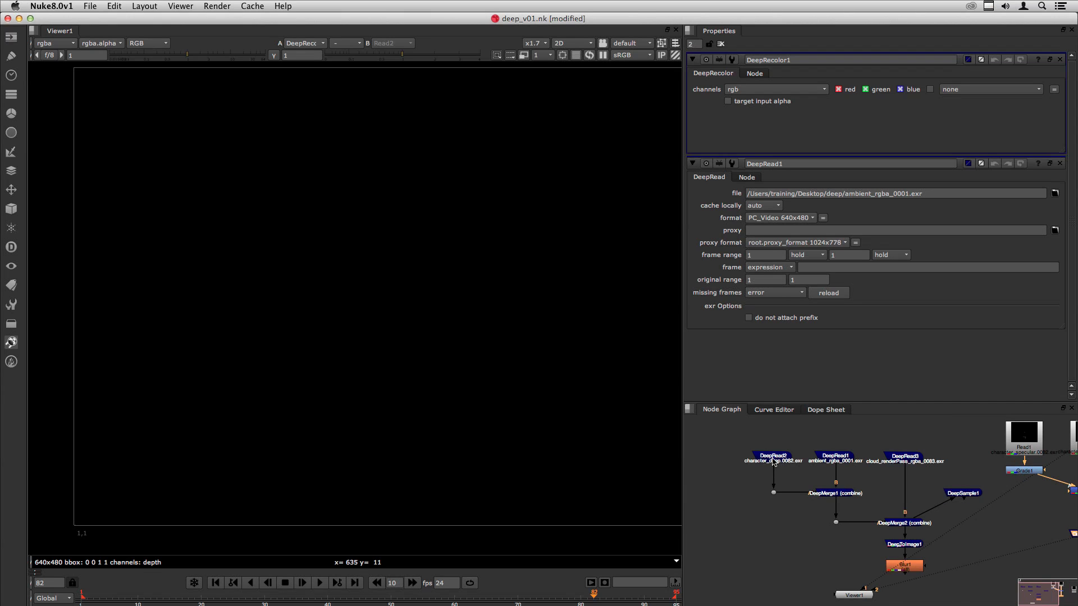
{"action": "left_click", "coordinate": [775, 462]}
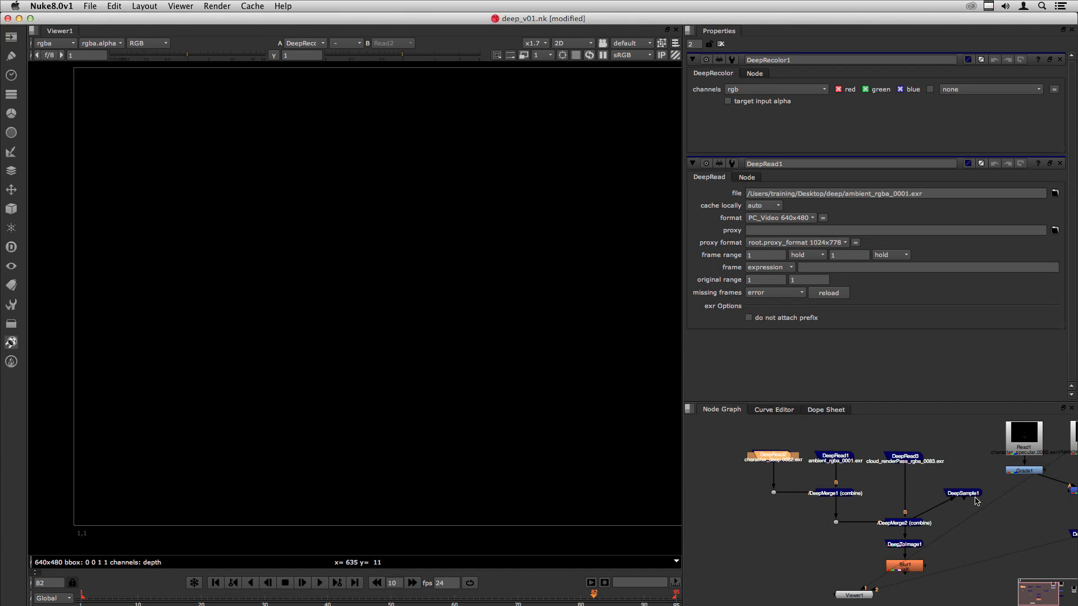
{"action": "middle_click_drag", "start_coordinate": [976, 501], "coordinate": [726, 490]}
{"action": "middle_click_drag", "start_coordinate": [864, 481], "coordinate": [943, 469], "text": "alt"}
{"action": "key", "text": "super+v"}
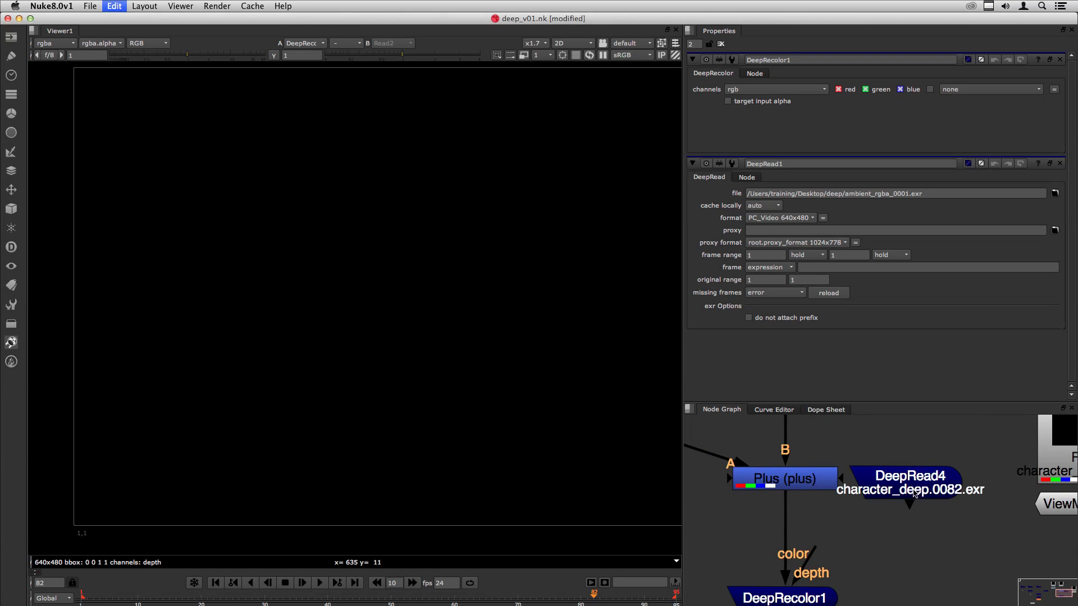
{"action": "left_click_drag", "start_coordinate": [912, 481], "coordinate": [942, 448]}
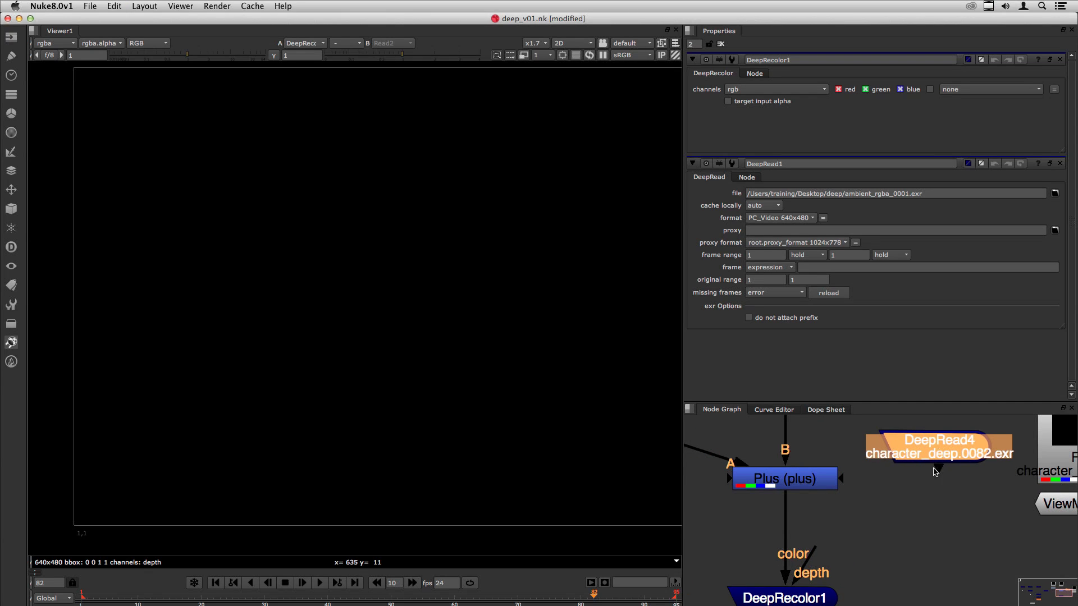
Connect the DeepRecolor's depth input to the copied character DeepRead, view the DeepRecolor fitted, and keep it aligned under the Plus merge
{"action": "scroll", "coordinate": [932, 474], "scroll_direction": "down", "scroll_amount": 3}
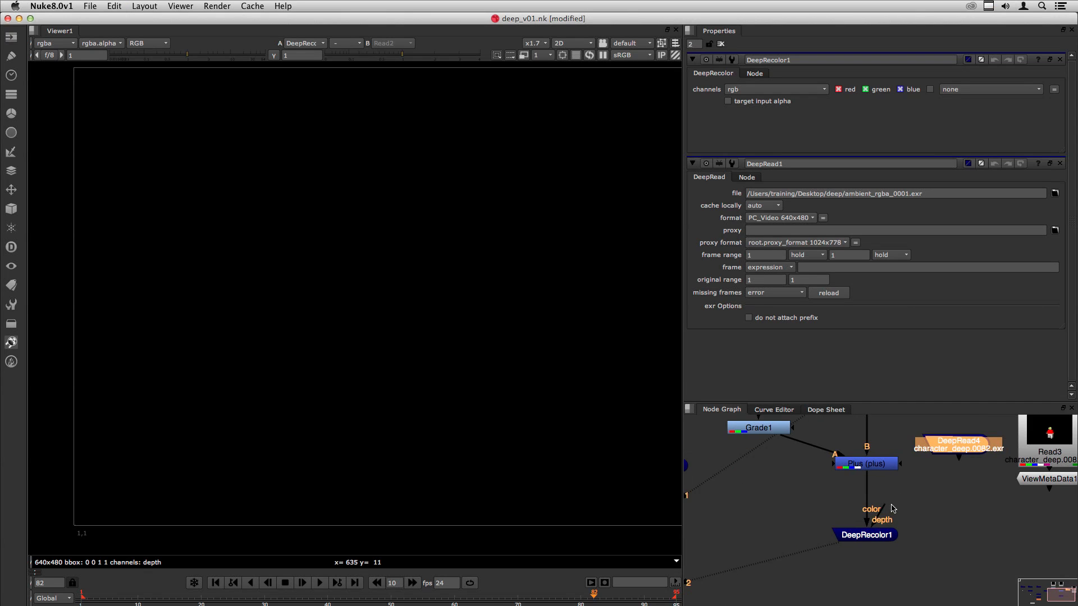
{"action": "left_click_drag", "start_coordinate": [893, 508], "coordinate": [956, 450]}
{"action": "left_click", "coordinate": [869, 539]}
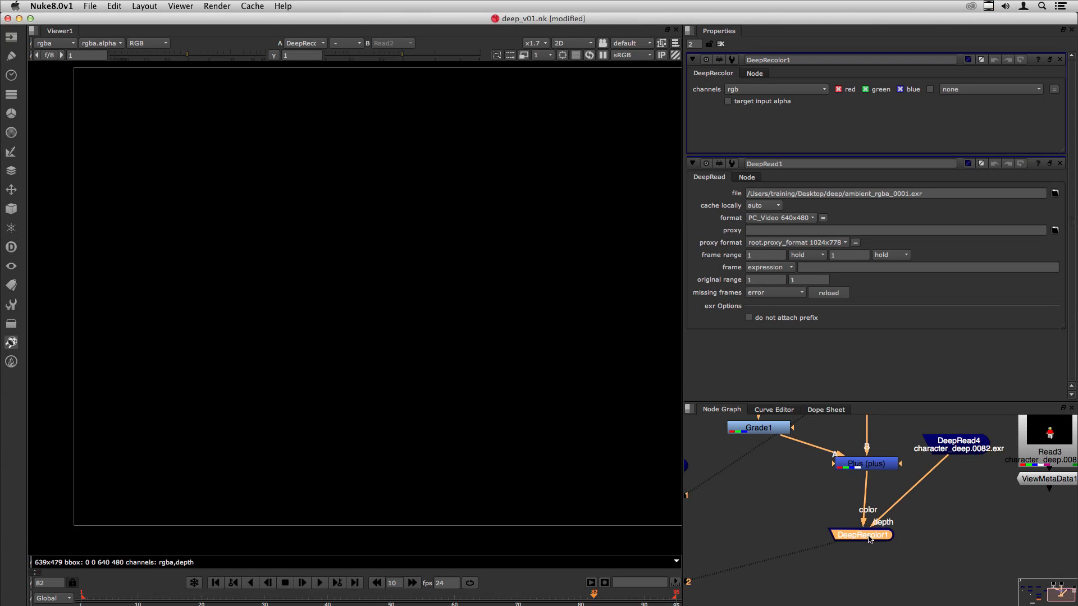
{"action": "key", "text": "f"}
{"action": "left_click_drag", "start_coordinate": [858, 541], "coordinate": [863, 540]}
{"action": "left_click", "coordinate": [854, 540]}
{"action": "left_click", "coordinate": [866, 541]}
{"action": "left_click", "coordinate": [865, 537]}
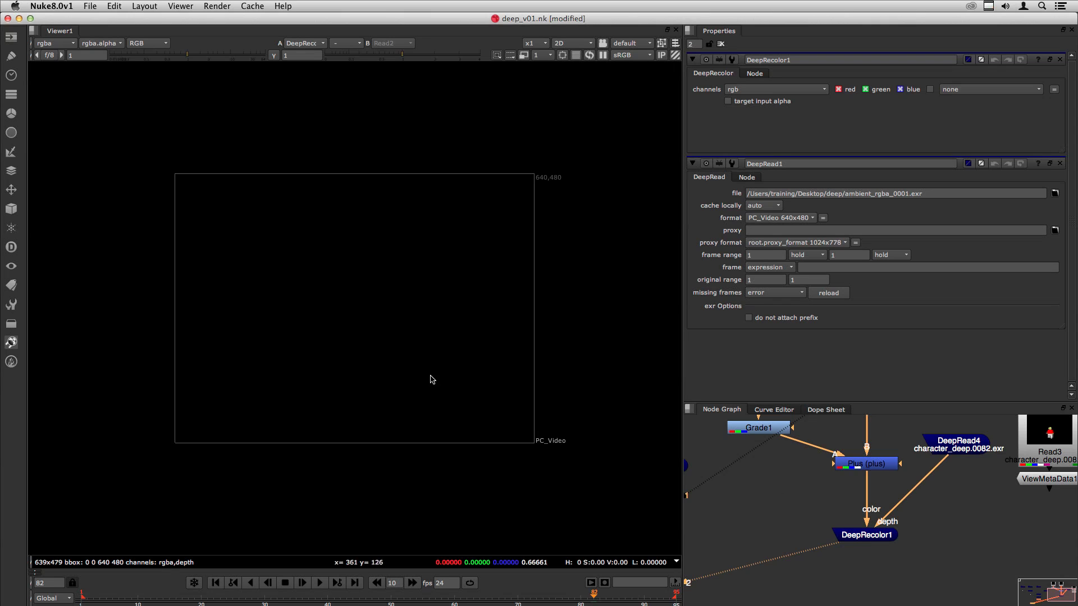
{"action": "left_click", "coordinate": [818, 533]}
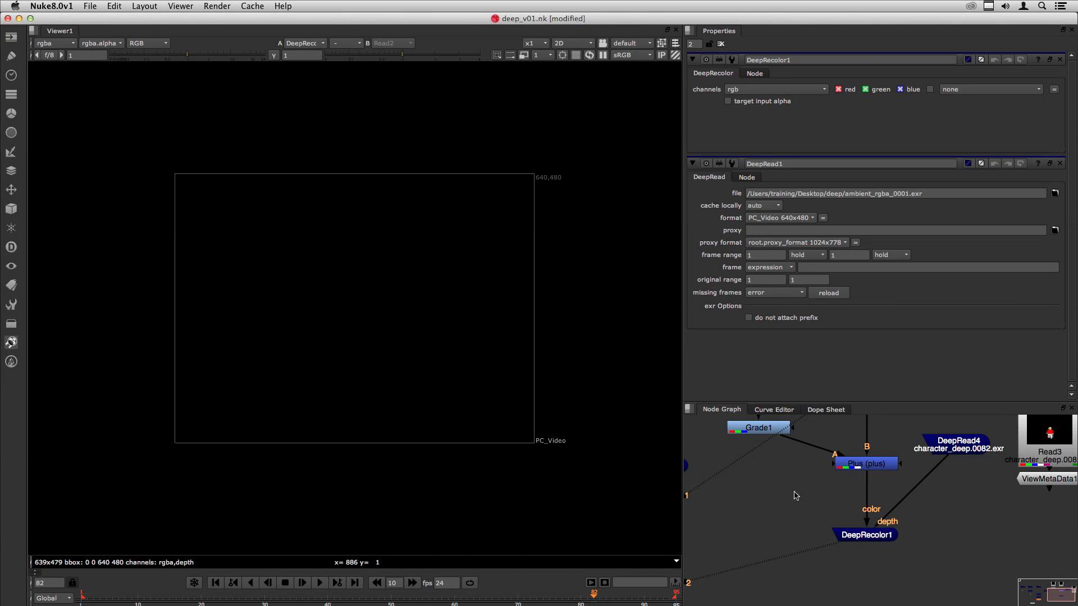
View the specular Read, followed by the diffuse Read, and check for an alpha channel
{"action": "scroll", "coordinate": [796, 496], "scroll_direction": "down", "scroll_amount": 2}
{"action": "middle_click_drag", "start_coordinate": [813, 465], "coordinate": [834, 519]}
{"action": "left_click", "coordinate": [790, 452]}
{"action": "key", "text": "1"}
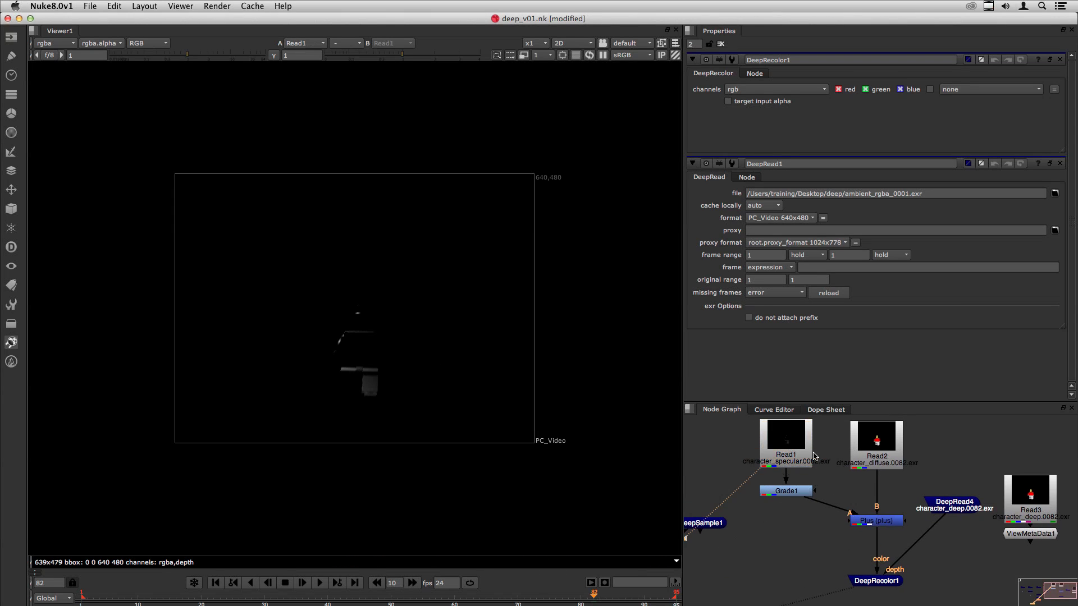
{"action": "left_click", "coordinate": [877, 444]}
{"action": "key", "text": "1"}
{"action": "key", "text": "a"}
{"action": "key", "text": "a"}
{"action": "key", "text": "a"}
{"action": "key", "text": "a"}
{"action": "key", "text": "a"}
{"action": "key", "text": "a"}
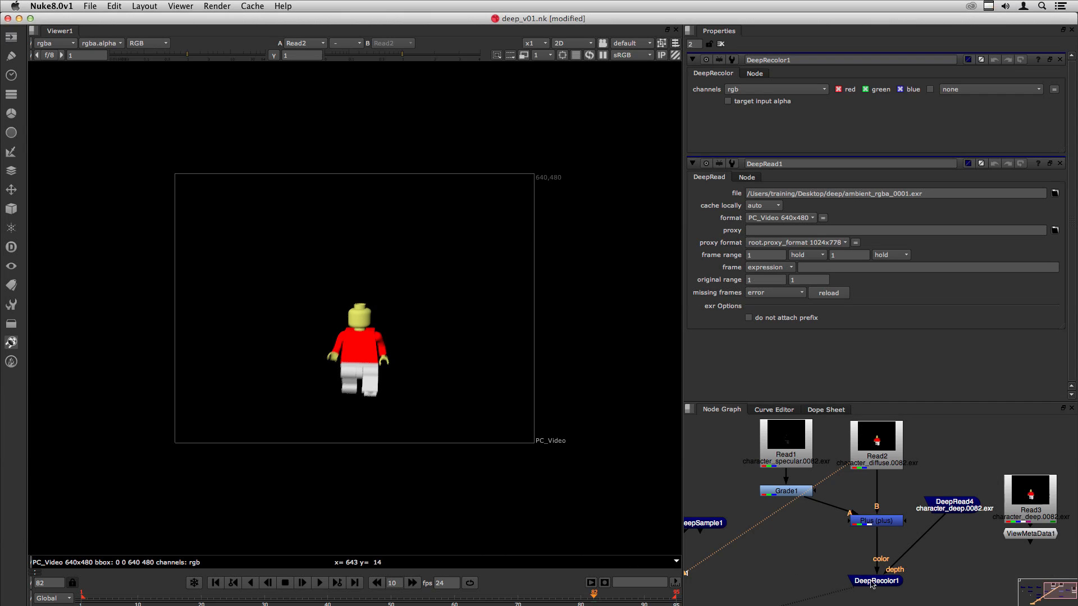
Check the copied character DeepRead's alpha and return to colour, and raise the character_deep Read above its ViewMetaData
{"action": "left_click", "coordinate": [840, 535]}
{"action": "middle_click_drag", "start_coordinate": [935, 510], "coordinate": [897, 505]}
{"action": "left_click", "coordinate": [910, 502]}
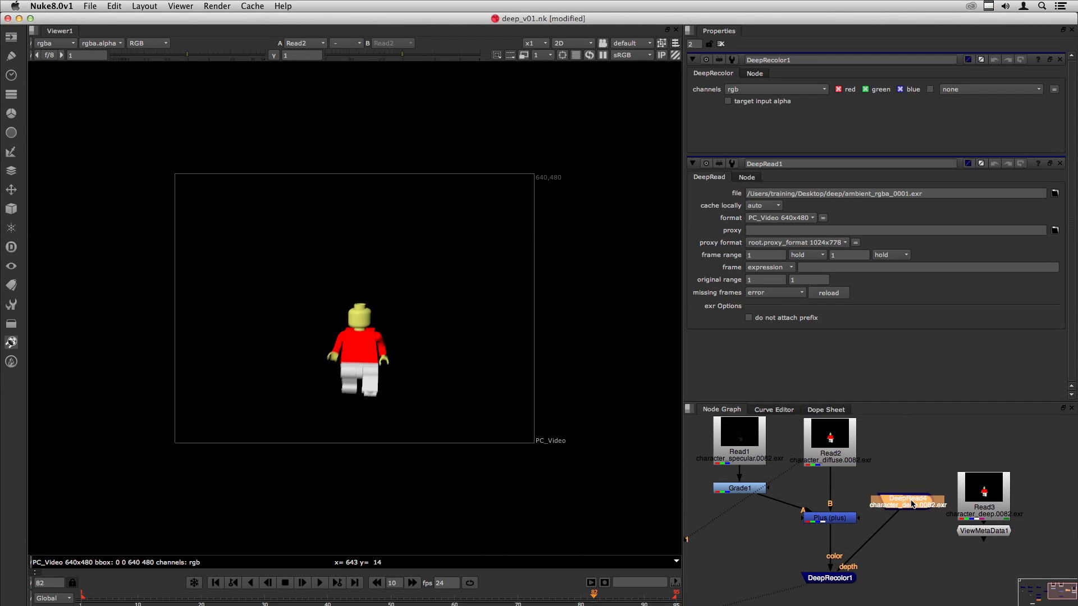
{"action": "key", "text": "1"}
{"action": "key", "text": "a"}
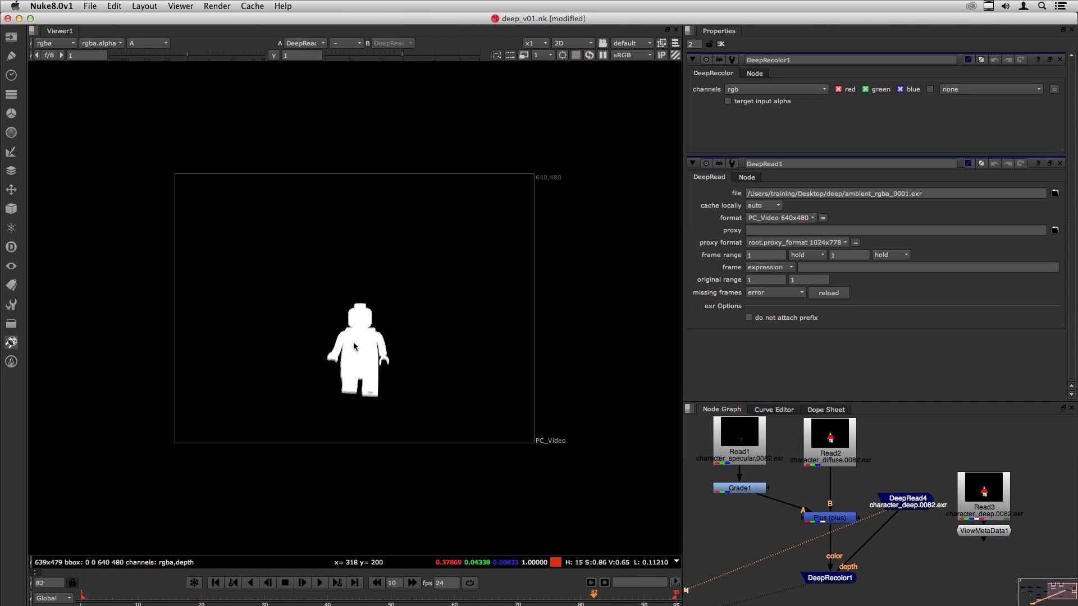
{"action": "key", "text": "a"}
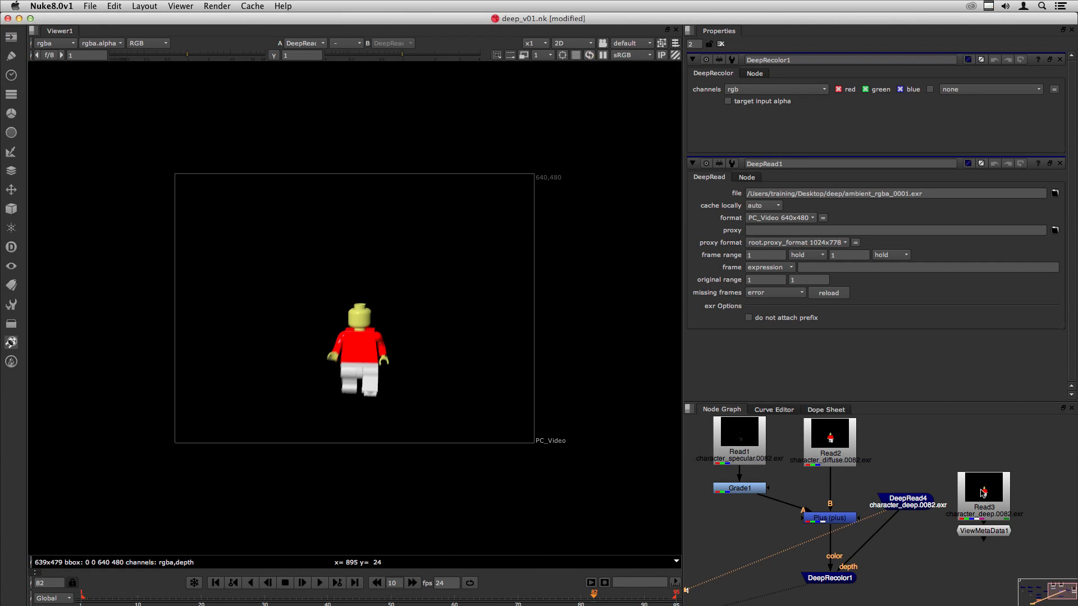
{"action": "left_click", "coordinate": [905, 505]}
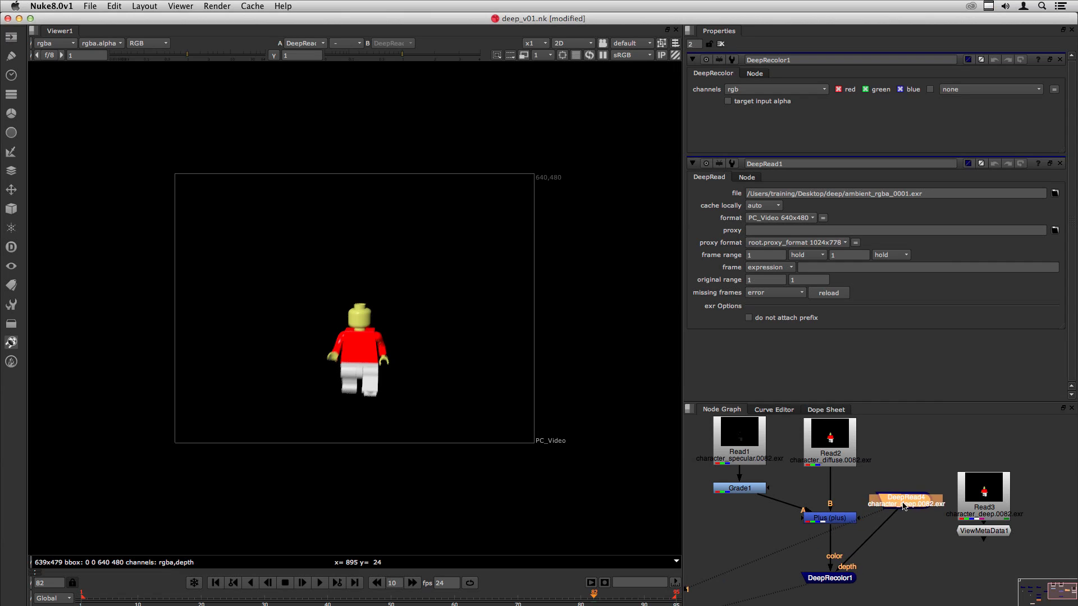
{"action": "mouse_move", "coordinate": [995, 505]}
{"action": "left_mouse_down"}
{"action": "mouse_move", "coordinate": [983, 468]}
{"action": "mouse_move", "coordinate": [993, 488]}
{"action": "left_mouse_up"}
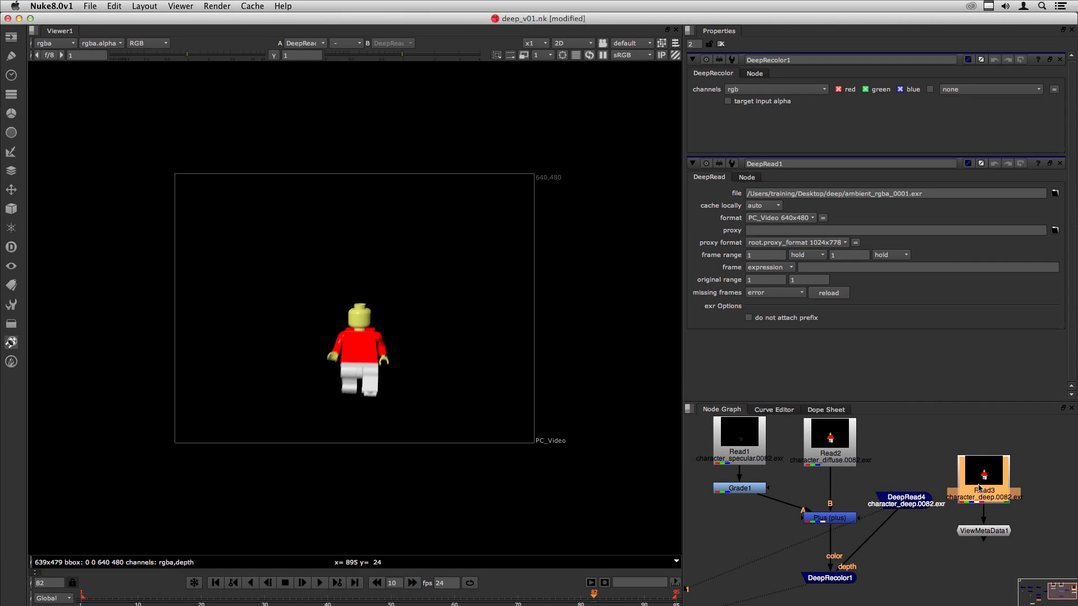
Add a DeepToImage node below the copied character DeepRead
{"action": "left_click", "coordinate": [910, 508]}
{"action": "key", "text": "Tab"}
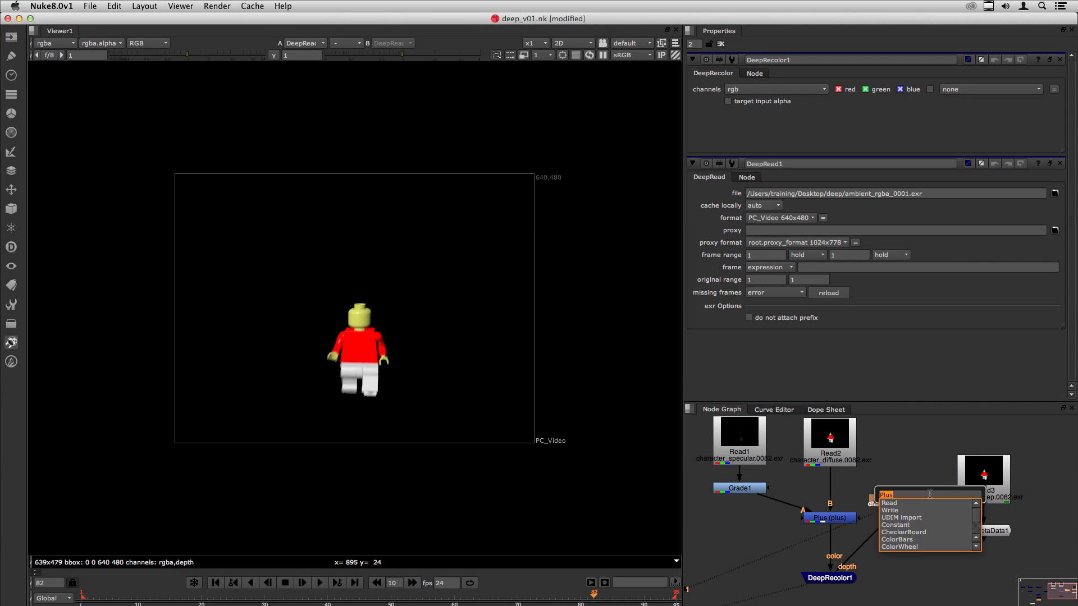
{"action": "type", "text": "dep"}
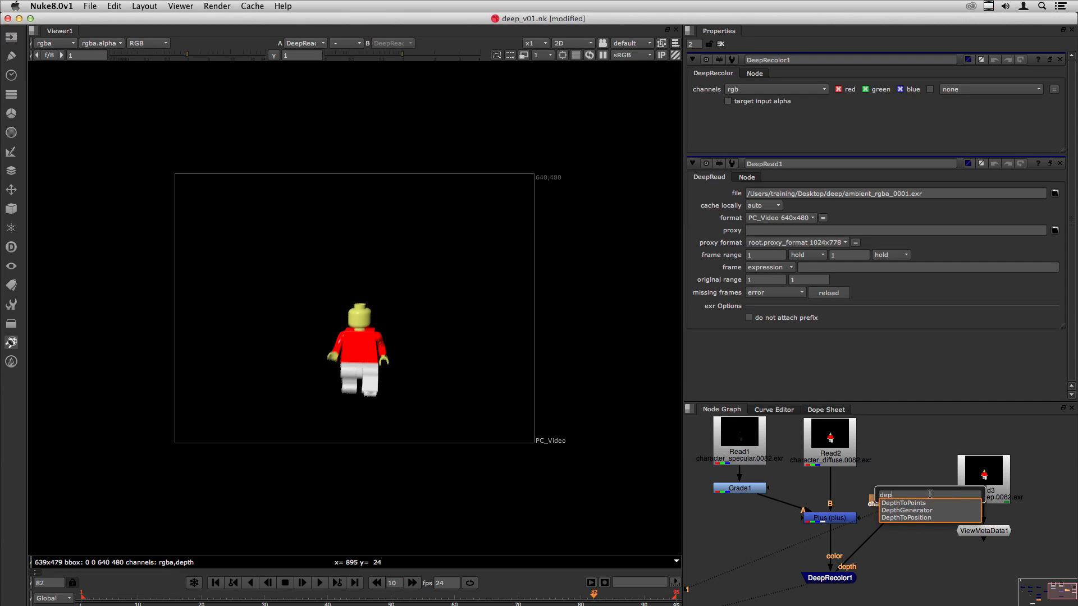
{"action": "key", "text": "BackSpace"}
{"action": "type", "text": "e"}
{"action": "type", "text": "ptoi"}
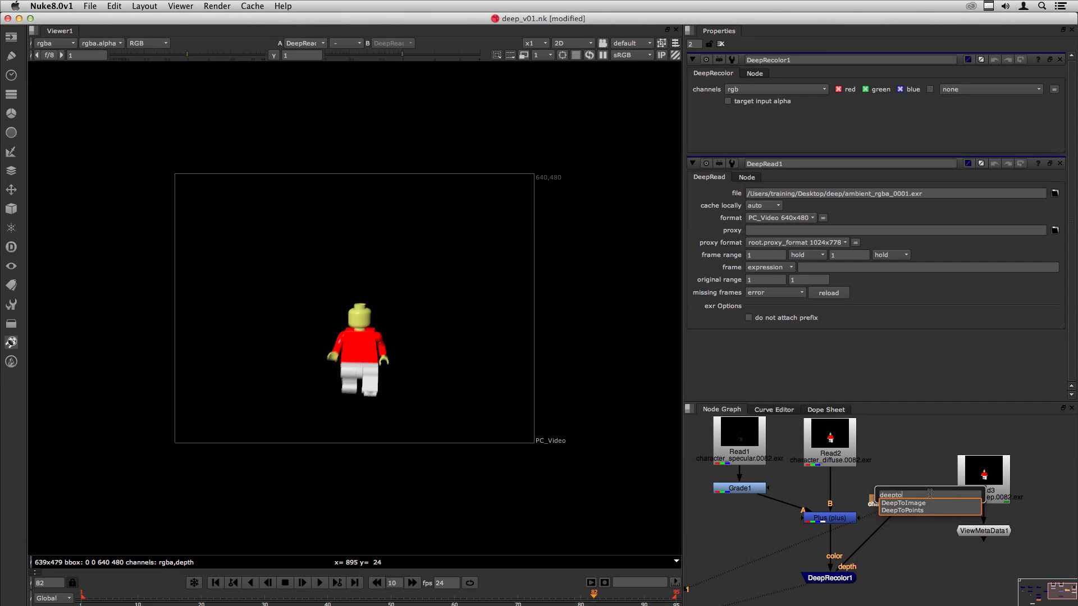
{"action": "key", "text": "Return"}
{"action": "left_click_drag", "start_coordinate": [894, 527], "coordinate": [899, 538]}
Display the new DeepToImage's alpha channel and align the node under the copied character DeepRead
{"action": "left_click", "coordinate": [921, 547]}
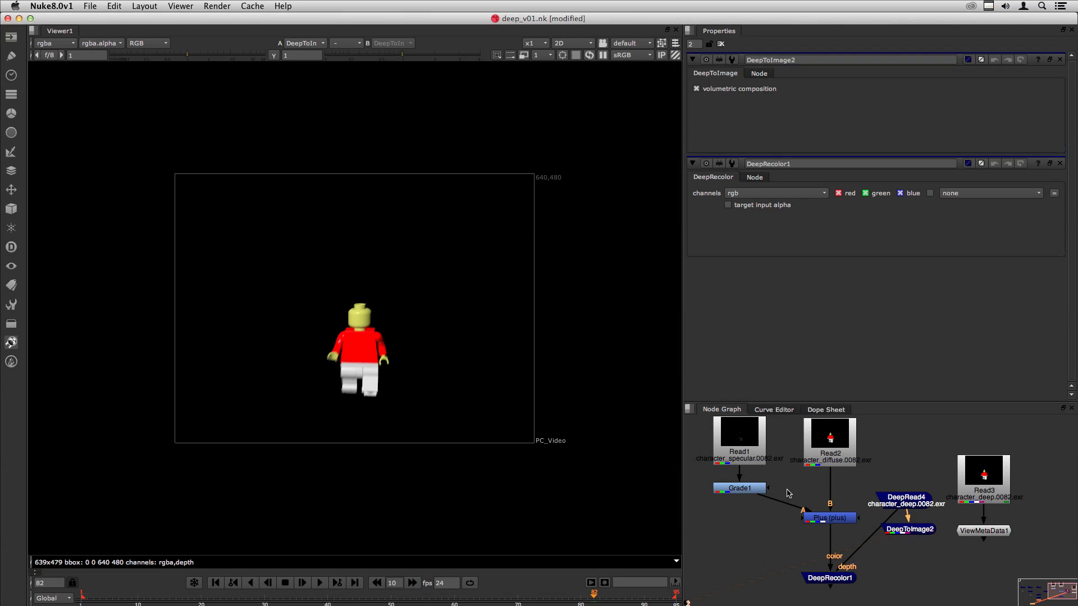
{"action": "key", "text": "a"}
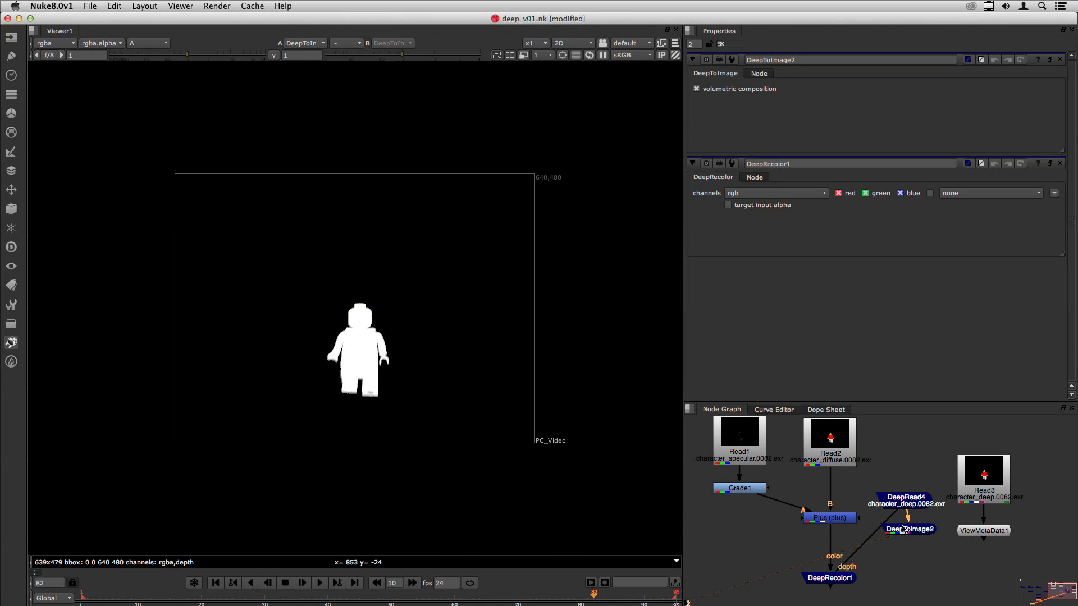
{"action": "left_click_drag", "start_coordinate": [902, 530], "coordinate": [897, 536]}
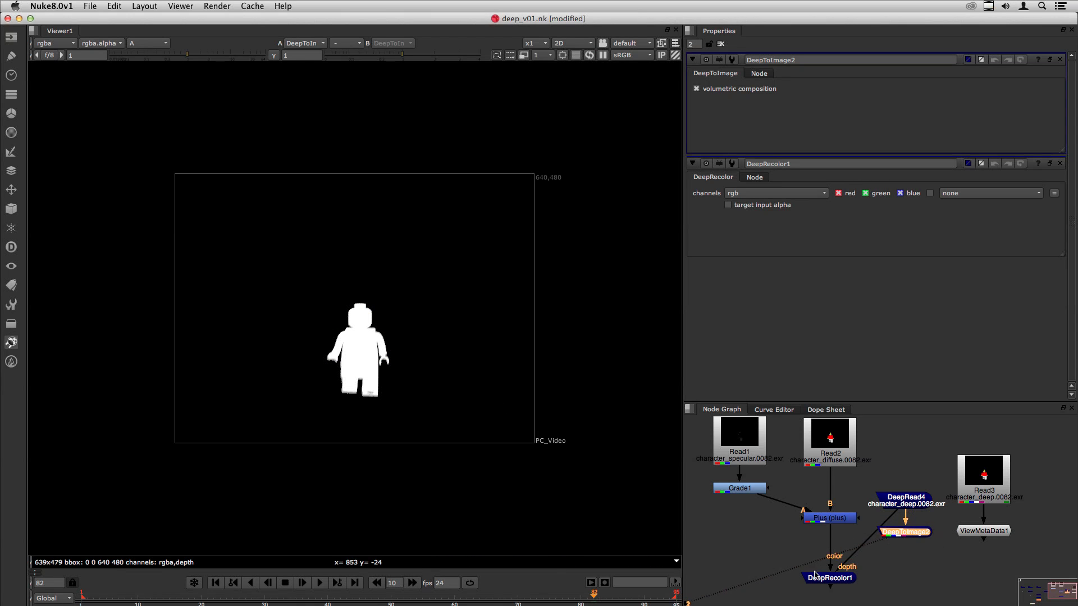
Rearrange the nodes, lowering DeepRecolor and placing the copied character DeepRead and its DeepToImage side by side below the Plus merge
{"action": "middle_click_drag", "start_coordinate": [815, 575], "coordinate": [830, 523]}
{"action": "left_click_drag", "start_coordinate": [839, 525], "coordinate": [844, 593]}
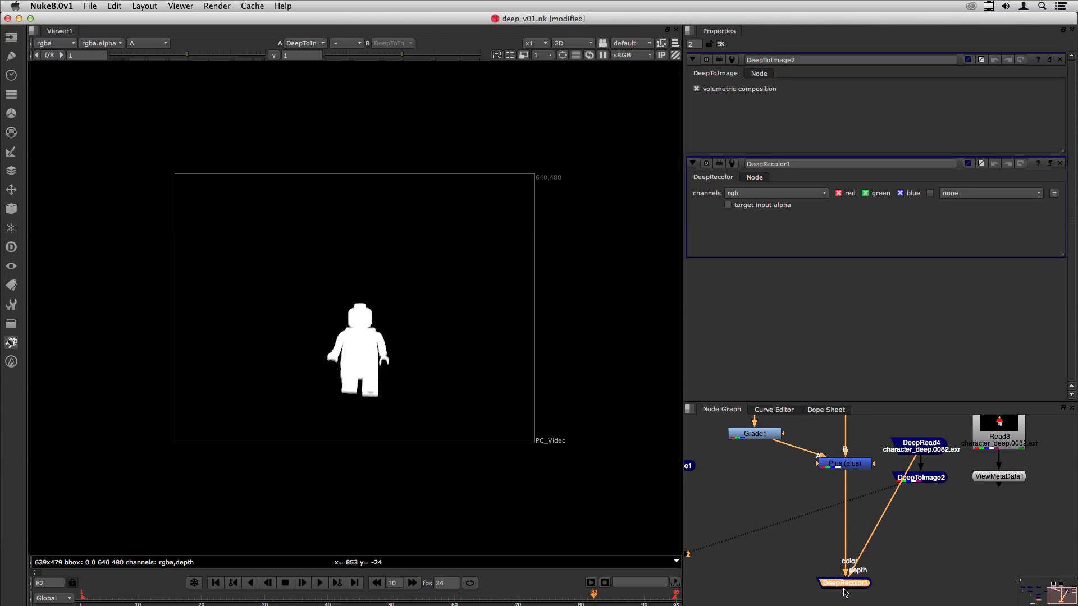
{"action": "left_click", "coordinate": [921, 478]}
{"action": "left_click_drag", "start_coordinate": [922, 477], "coordinate": [873, 488]}
{"action": "left_click_drag", "start_coordinate": [921, 443], "coordinate": [944, 490]}
{"action": "middle_click_drag", "start_coordinate": [982, 429], "coordinate": [931, 459]}
{"action": "left_click", "coordinate": [930, 459]}
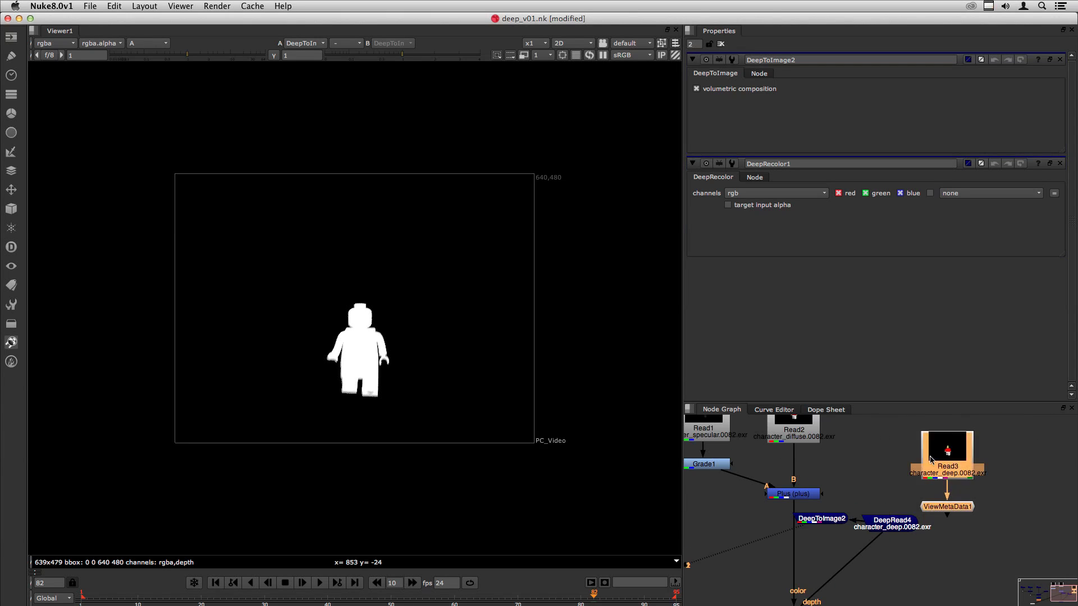
{"action": "left_click_drag", "start_coordinate": [930, 459], "coordinate": [1011, 450]}
{"action": "left_click_drag", "start_coordinate": [893, 521], "coordinate": [935, 516]}
{"action": "left_click_drag", "start_coordinate": [821, 519], "coordinate": [845, 519]}
{"action": "middle_click_drag", "start_coordinate": [842, 519], "coordinate": [864, 470]}
Insert a ShuffleCopy node after the Plus merge and connect its input 1 to the character's DeepToImage
{"action": "left_click", "coordinate": [817, 446]}
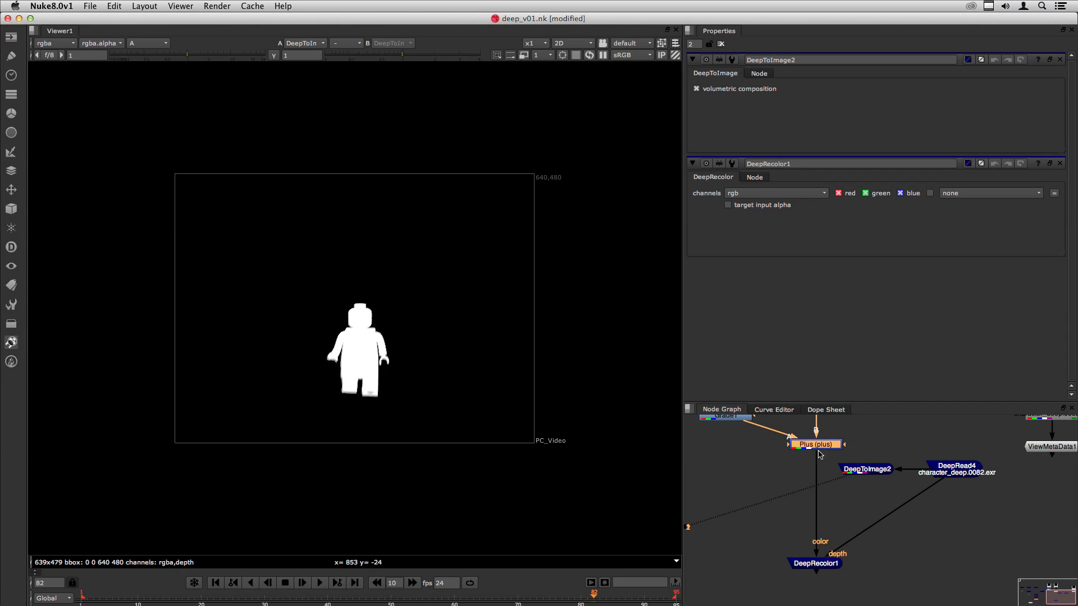
{"action": "key", "text": "Tab"}
{"action": "type", "text": "shufflecopy"}
{"action": "key", "text": "Return"}
{"action": "left_click_drag", "start_coordinate": [819, 459], "coordinate": [862, 470]}
View the ShuffleCopy output, checking its alpha channel and returning to RGB
{"action": "key", "text": "2"}
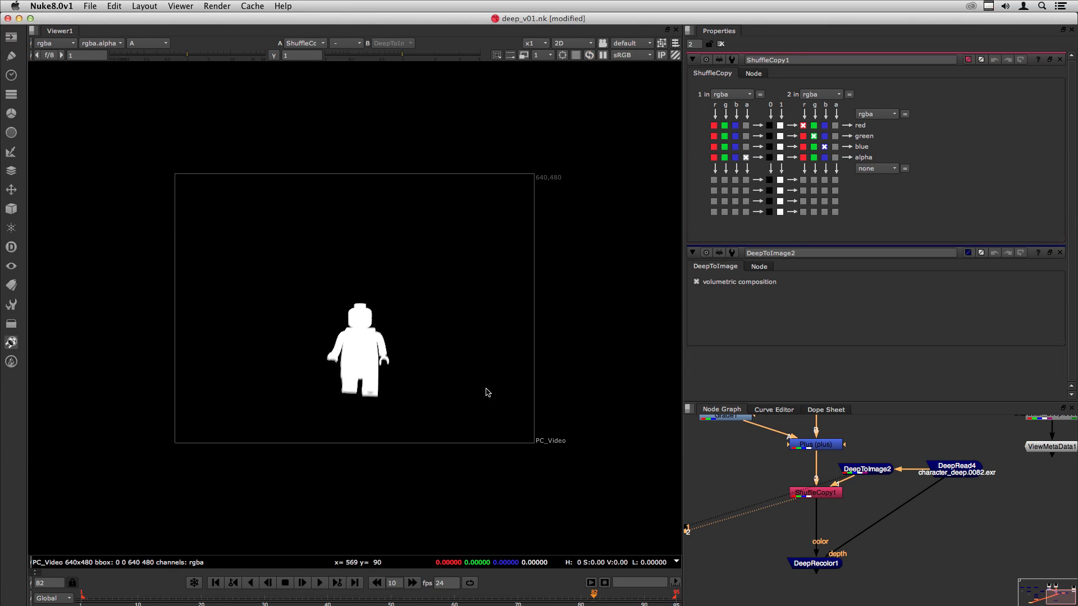
{"action": "key", "text": "a"}
{"action": "key", "text": "a"}
{"action": "key", "text": "a"}
{"action": "key", "text": "a"}
{"action": "key", "text": "a"}
View the DeepRecolor output in the viewer
{"action": "left_click", "coordinate": [770, 550]}
{"action": "left_click", "coordinate": [826, 567]}
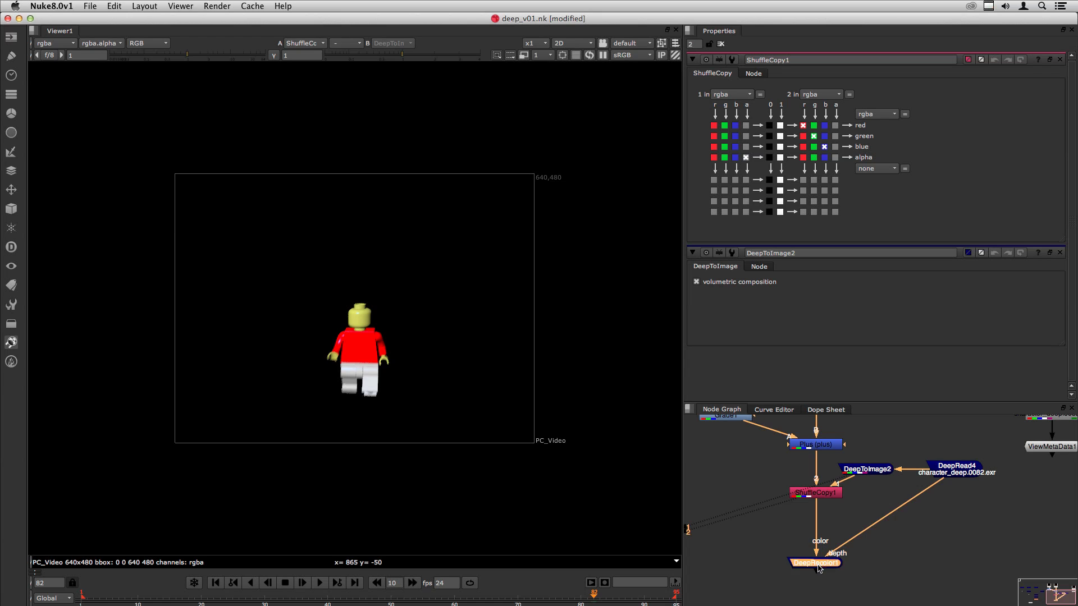
{"action": "key", "text": "2"}
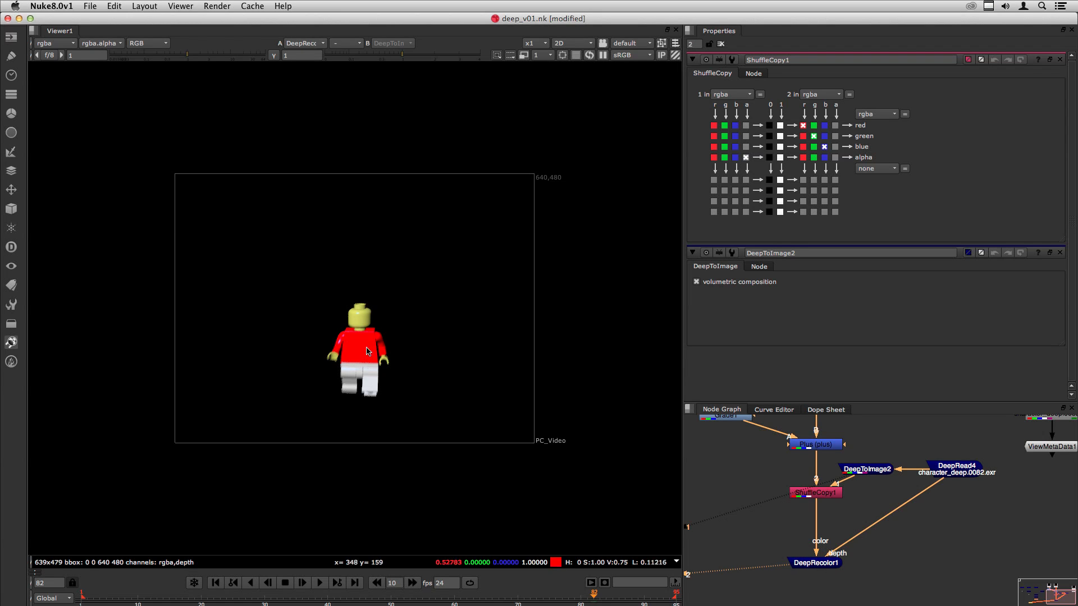
Lower the ShuffleCopy node slightly in the character branch, and disable and re-enable it to compare the recolored result
{"action": "left_click", "coordinate": [831, 499]}
{"action": "left_click_drag", "start_coordinate": [823, 496], "coordinate": [807, 504]}
{"action": "key", "text": "d"}
{"action": "key", "text": "d"}
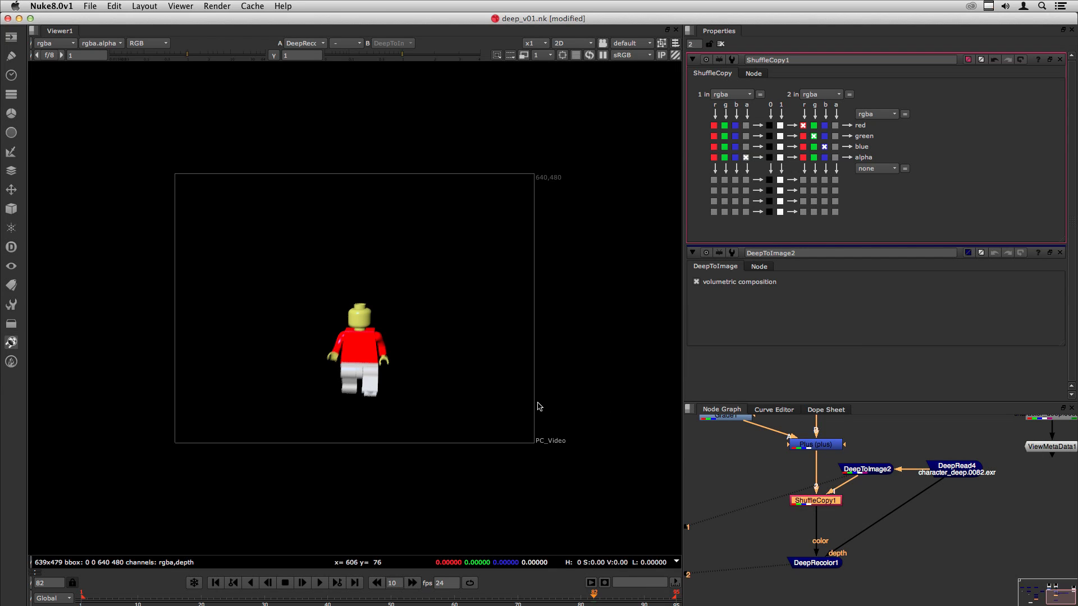
Examine the character branch from the specular grade and Plus merge down to the DeepRecolor node
{"action": "middle_click_drag", "start_coordinate": [799, 549], "coordinate": [846, 521]}
{"action": "left_click", "coordinate": [864, 536]}
{"action": "middle_click_drag", "start_coordinate": [845, 456], "coordinate": [824, 516]}
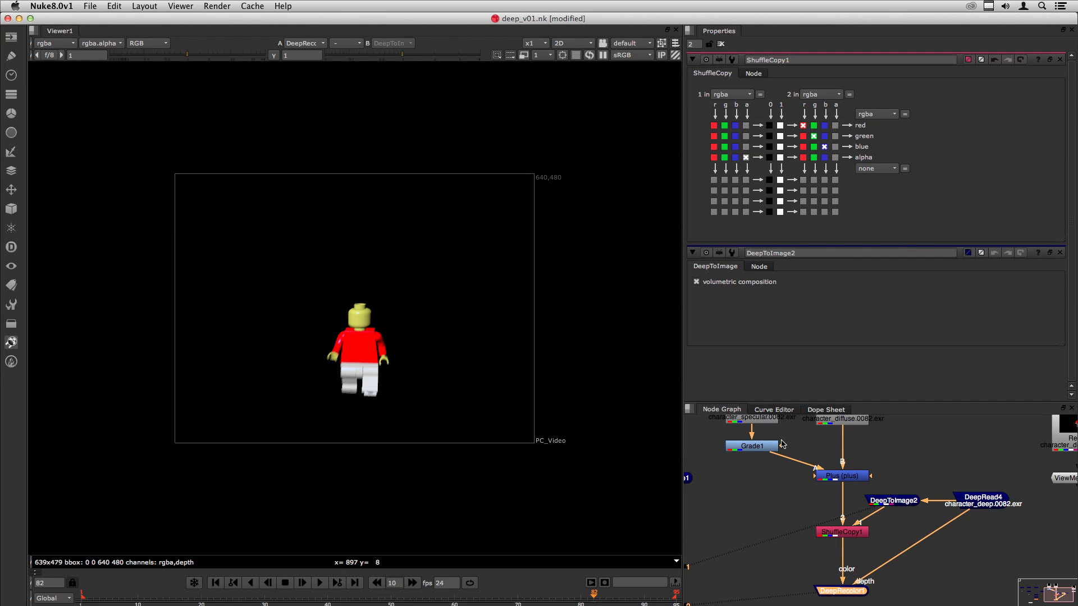
{"action": "middle_click_drag", "start_coordinate": [783, 445], "coordinate": [791, 469]}
{"action": "middle_click_drag", "start_coordinate": [809, 543], "coordinate": [842, 482]}
{"action": "middle_click_drag", "start_coordinate": [891, 558], "coordinate": [883, 522]}
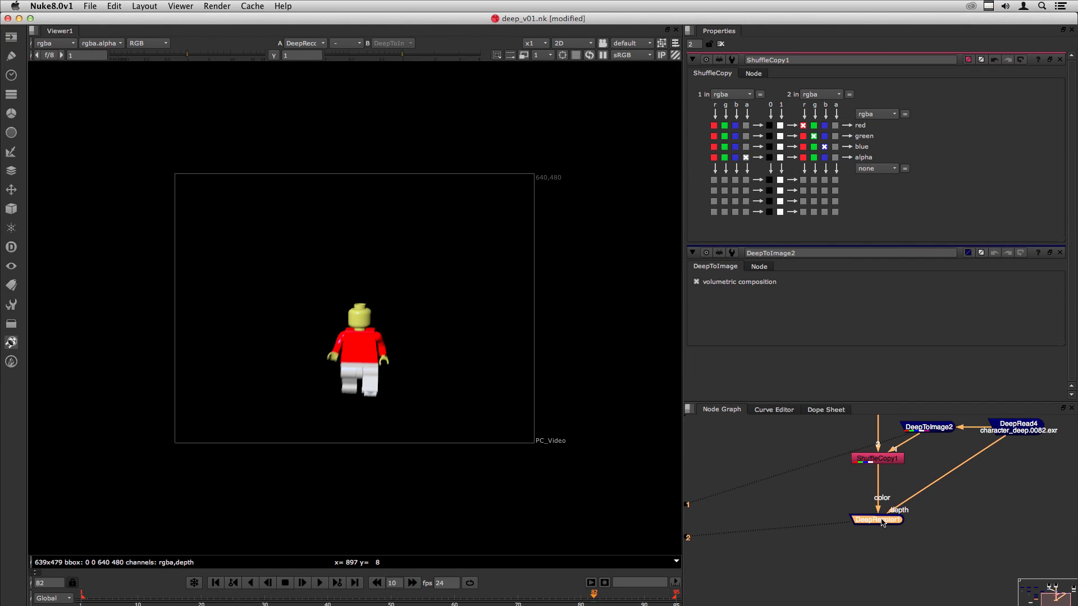
Duplicate the ambient_rgba environment DeepRead with its DeepMerge, and place the copied DeepRead beside the DeepRecolor node
{"action": "scroll", "coordinate": [865, 556], "scroll_direction": "down", "scroll_amount": 3}
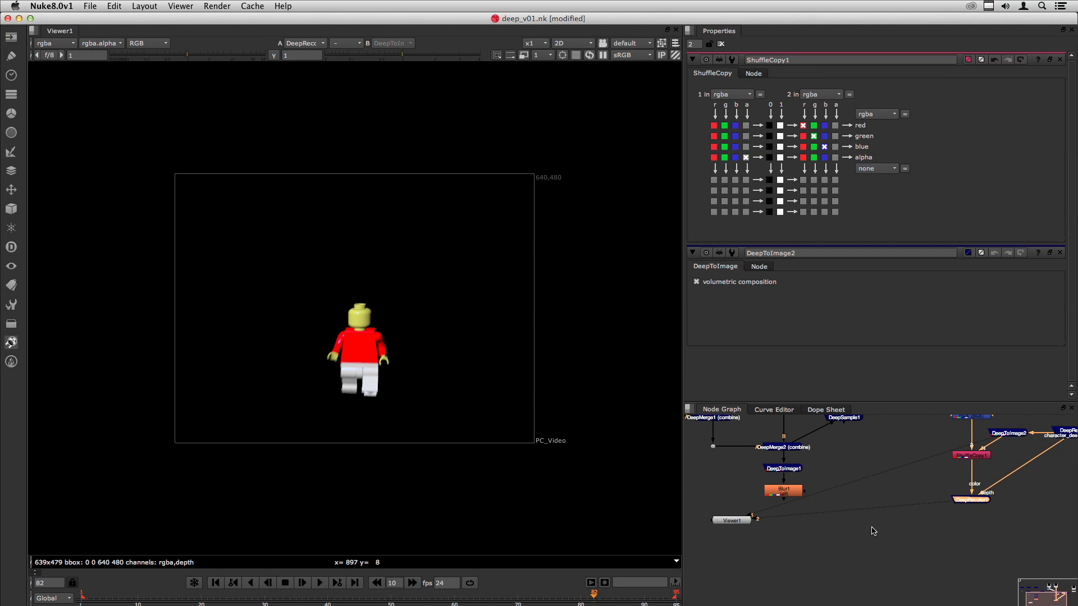
{"action": "middle_click_drag", "start_coordinate": [908, 519], "coordinate": [886, 529]}
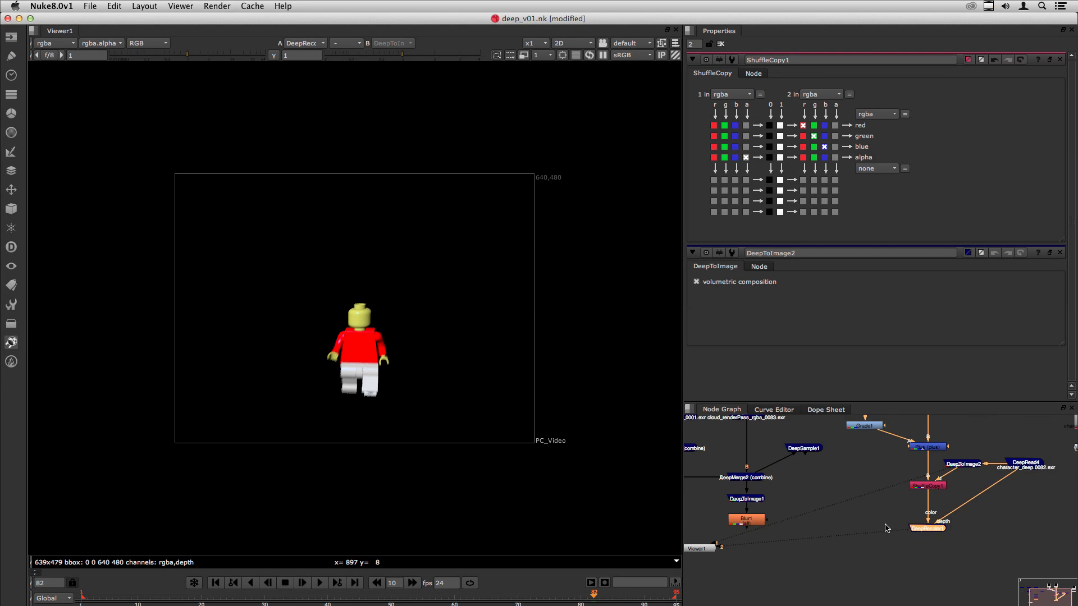
{"action": "middle_click_drag", "start_coordinate": [789, 497], "coordinate": [856, 496]}
{"action": "middle_click_drag", "start_coordinate": [763, 463], "coordinate": [774, 484]}
{"action": "left_click", "coordinate": [769, 473]}
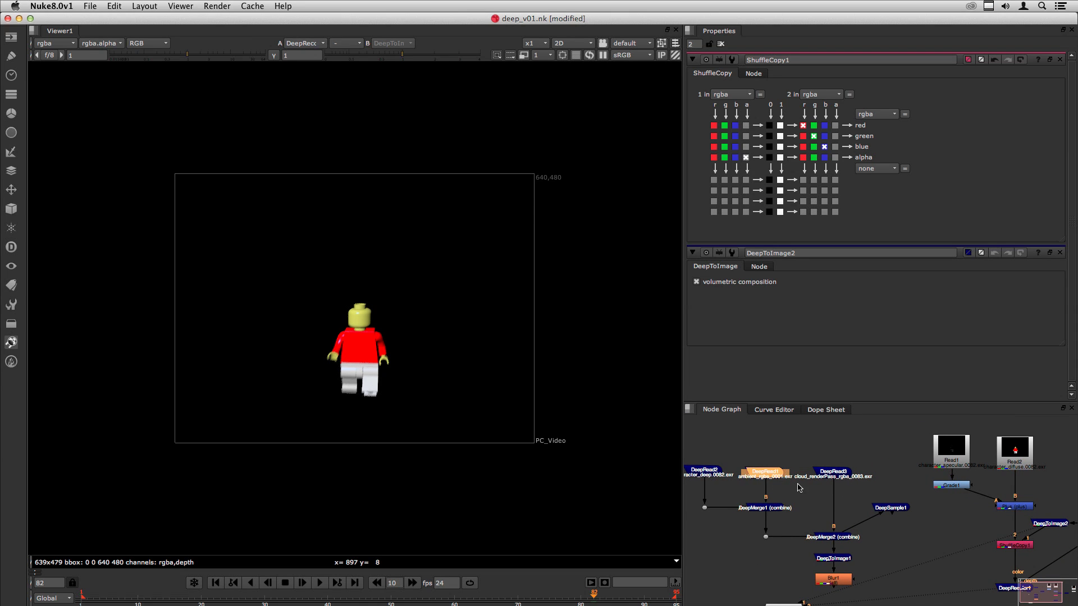
{"action": "left_click", "coordinate": [774, 508], "text": "shift"}
{"action": "middle_click_drag", "start_coordinate": [933, 569], "coordinate": [918, 540]}
{"action": "left_click_drag", "start_coordinate": [930, 567], "coordinate": [974, 502]}
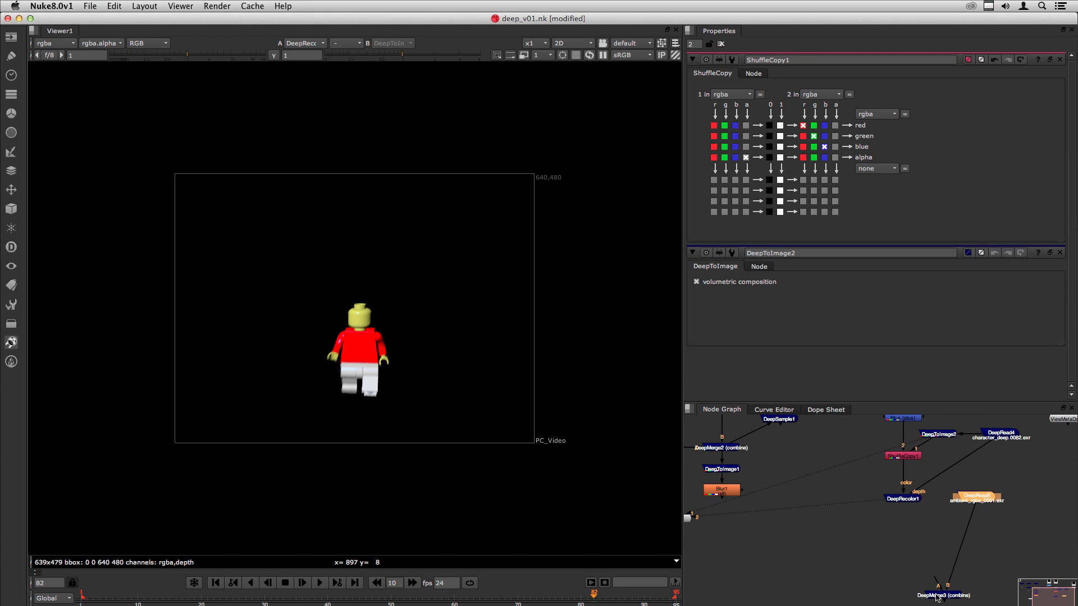
Connect the copied DeepMerge's A input to DeepRecolor, align the merge below it and view the combined result
{"action": "left_click_drag", "start_coordinate": [937, 587], "coordinate": [903, 500]}
{"action": "left_click_drag", "start_coordinate": [911, 555], "coordinate": [905, 548]}
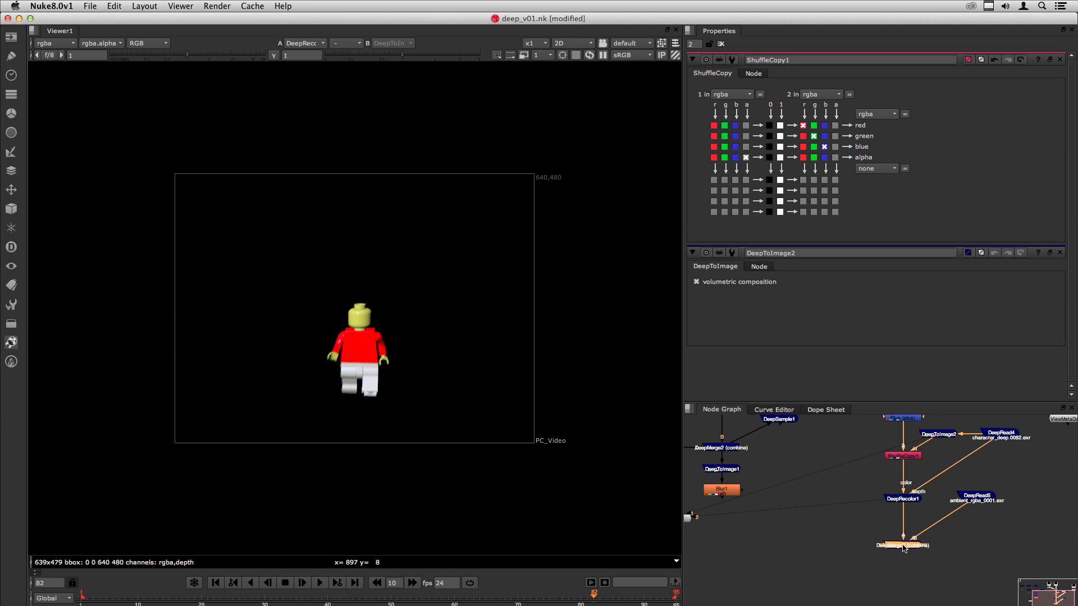
{"action": "key", "text": "2"}
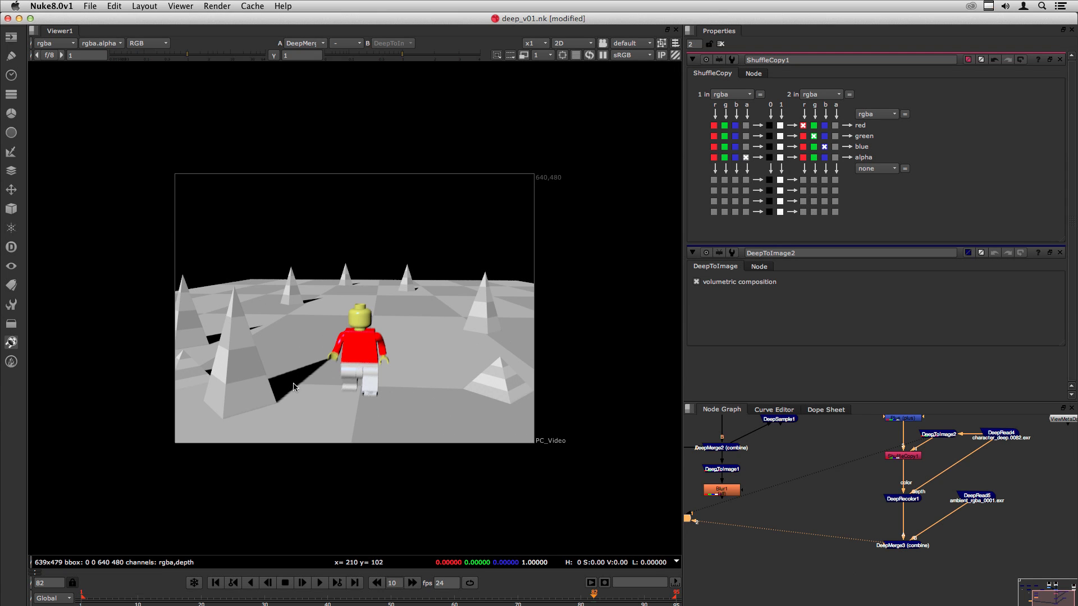
{"action": "scroll", "coordinate": [293, 387], "scroll_direction": "up", "scroll_amount": 3}
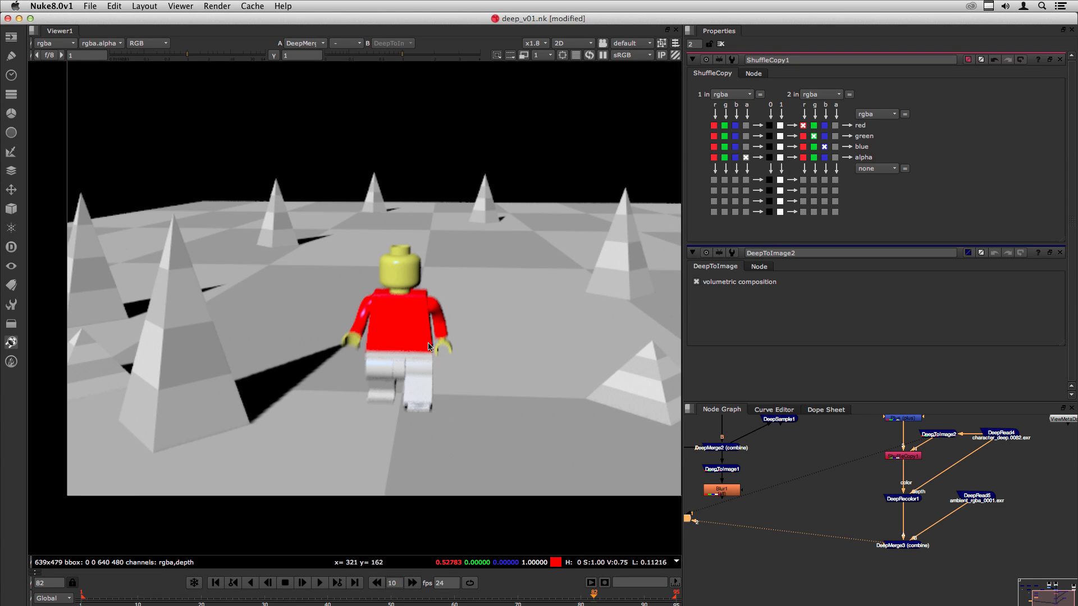
Add a DeepTransform node and insert it between DeepRecolor and the copied DeepMerge
{"action": "left_click", "coordinate": [854, 507]}
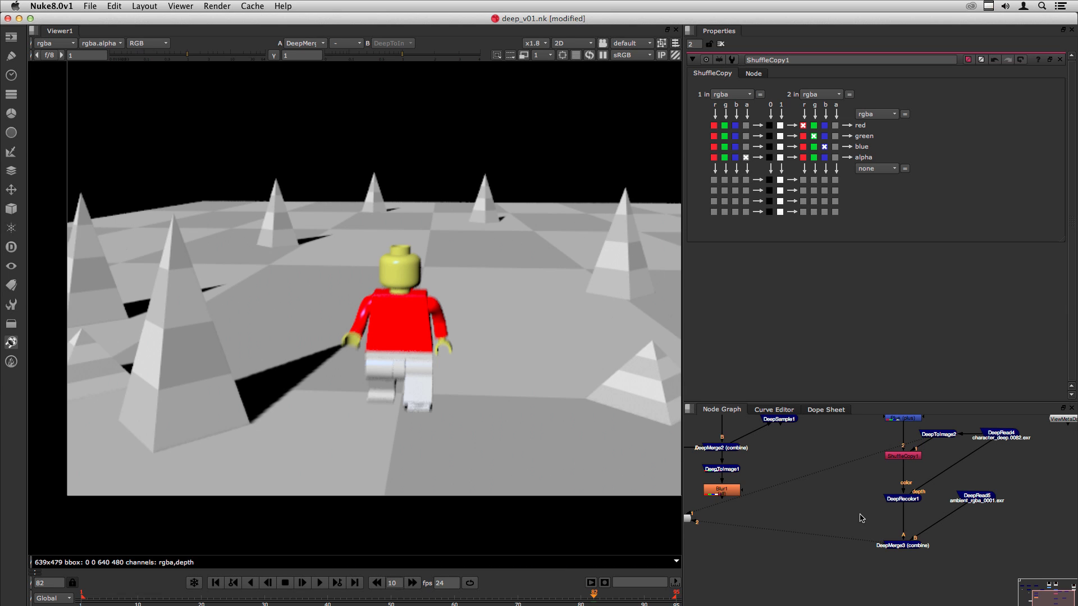
{"action": "key", "text": "Tab"}
{"action": "type", "text": "deeptr"}
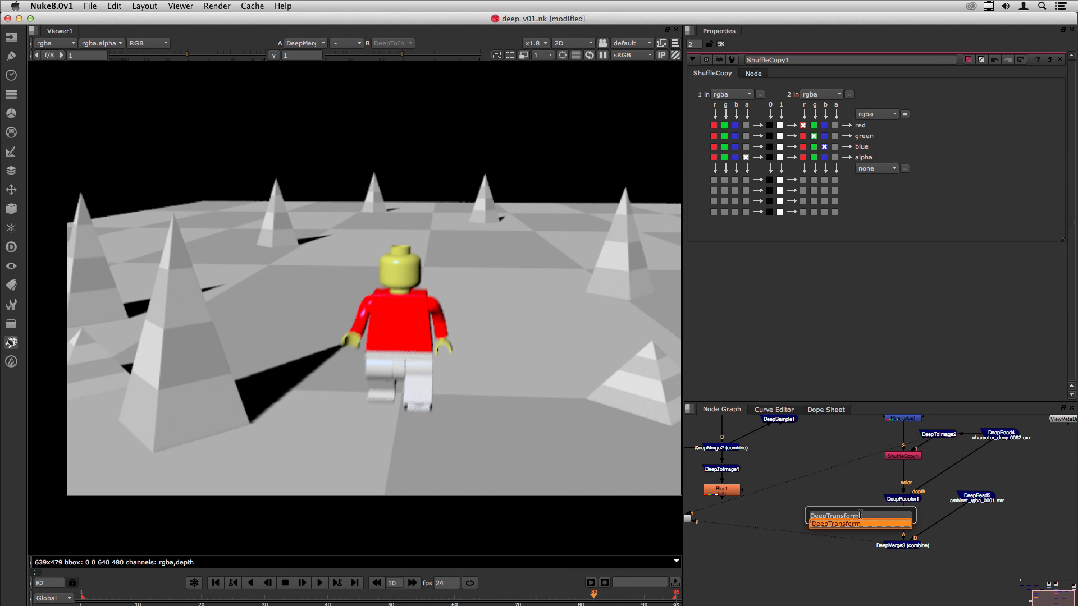
{"action": "key", "text": "Return"}
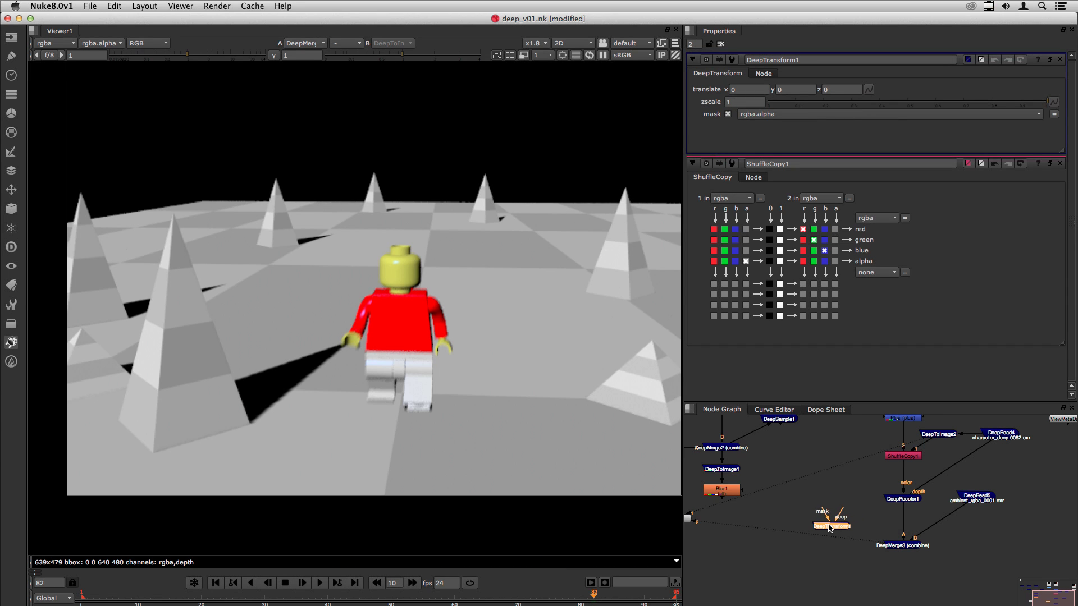
{"action": "left_click_drag", "start_coordinate": [835, 519], "coordinate": [898, 524]}
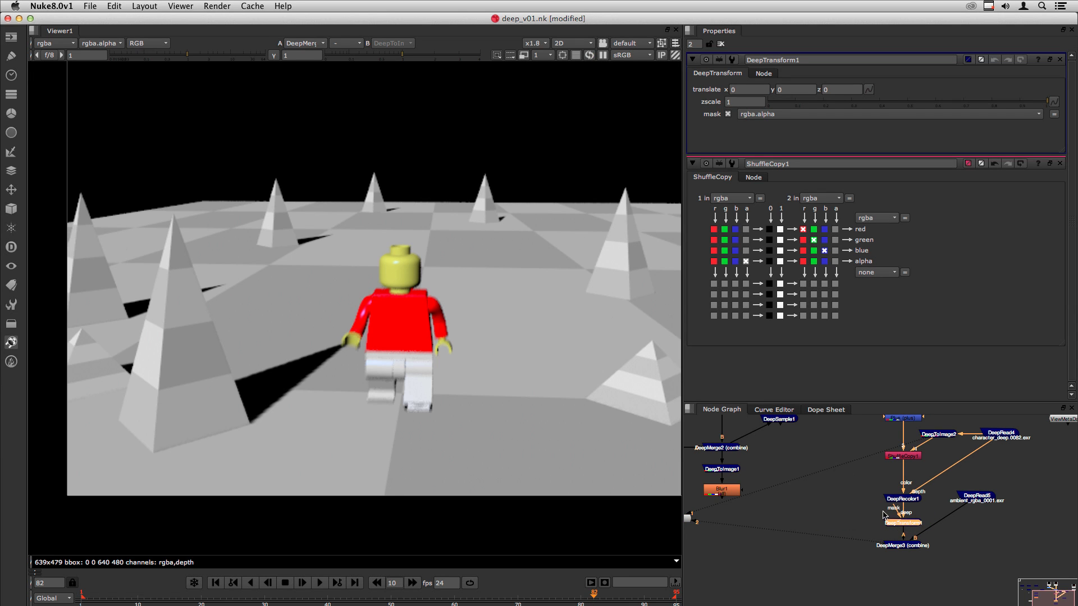
Try DeepTransform x translations of -60 and -120 on the character, and settle on -150
{"action": "left_click", "coordinate": [750, 90]}
{"action": "type", "text": "-60"}
{"action": "key", "text": "Return"}
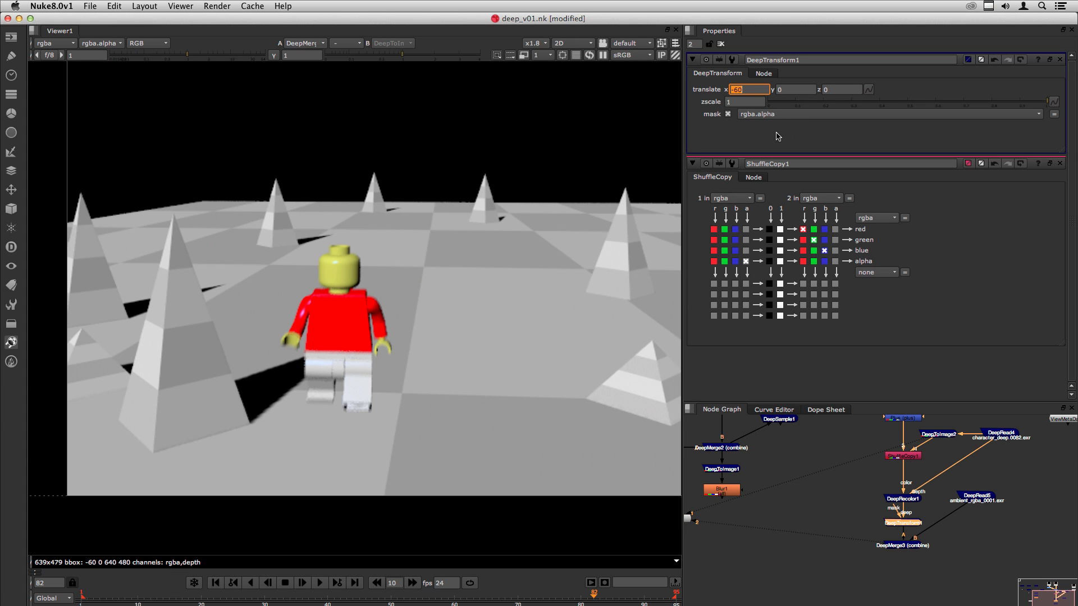
{"action": "type", "text": "-120"}
{"action": "key", "text": "Return"}
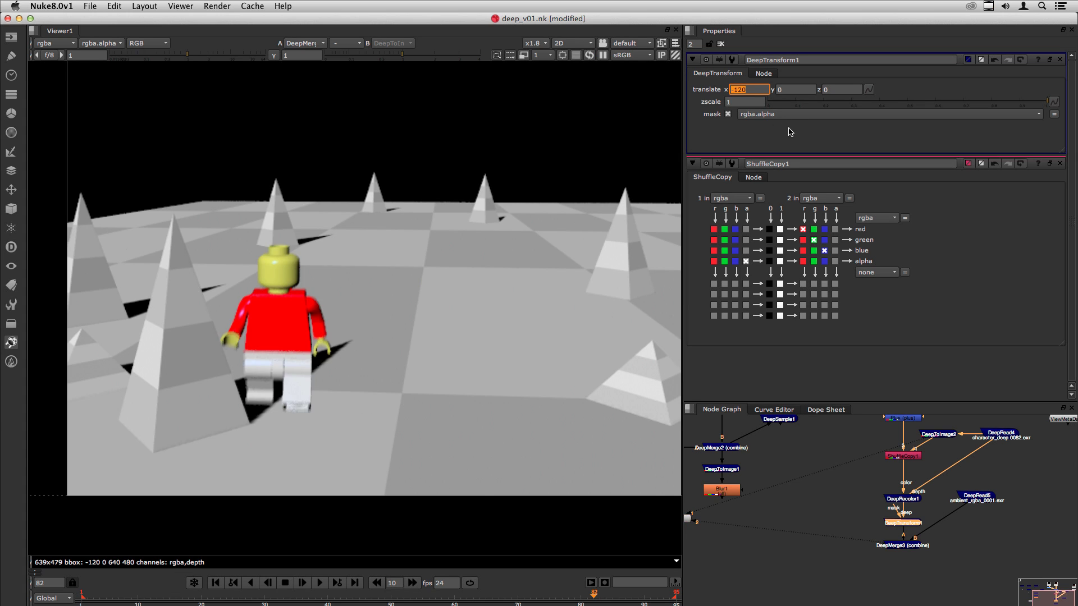
{"action": "type", "text": "-150"}
{"action": "key", "text": "Return"}
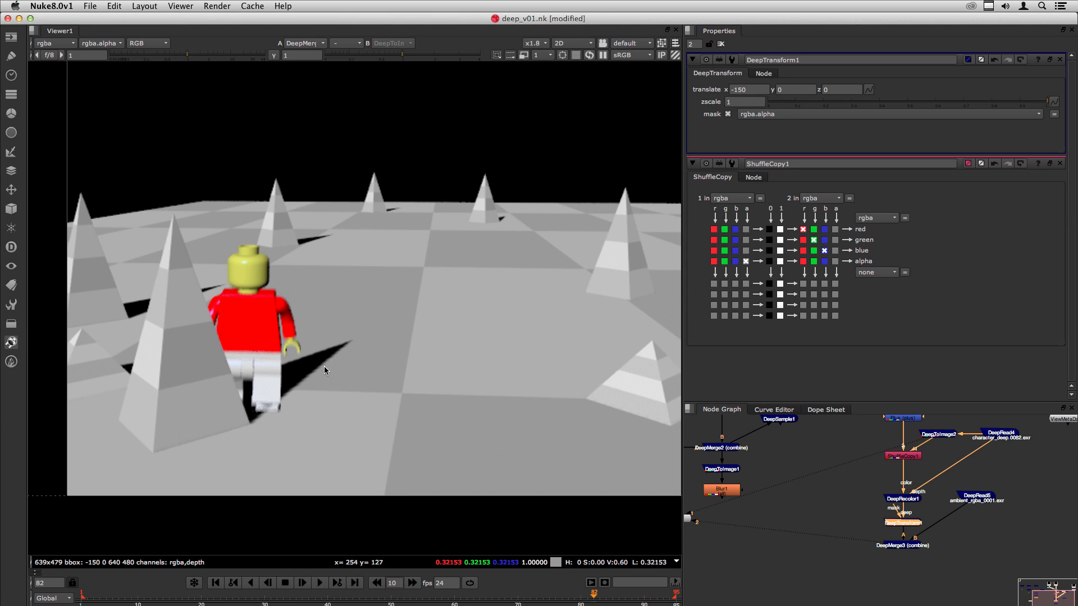
Fit the image in the viewer and lower the copied DeepMerge to leave space below the DeepTransform
{"action": "key", "text": "f"}
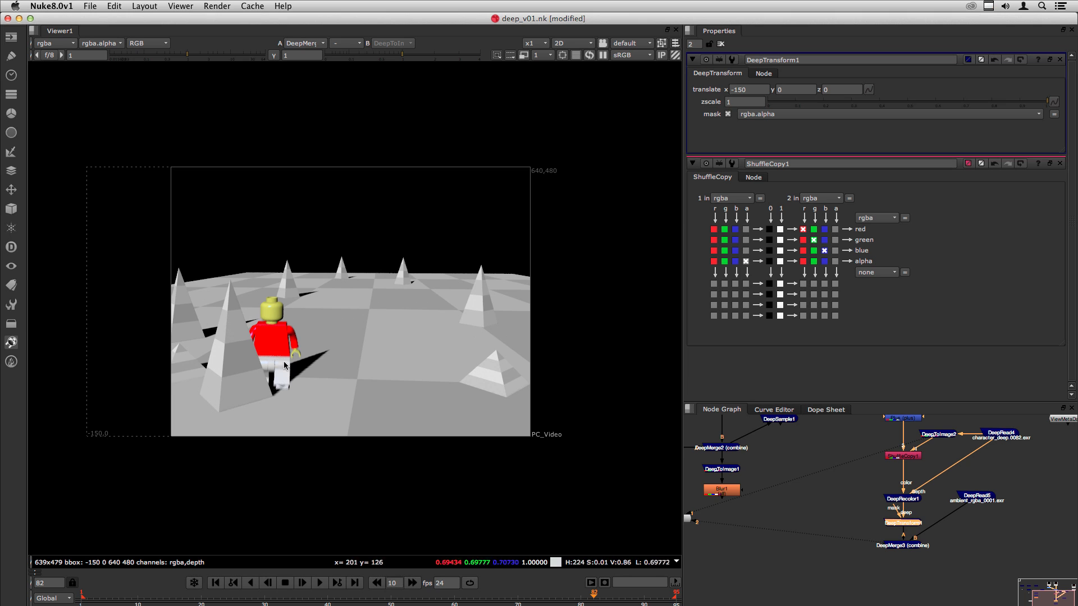
{"action": "left_click_drag", "start_coordinate": [910, 546], "coordinate": [911, 561]}
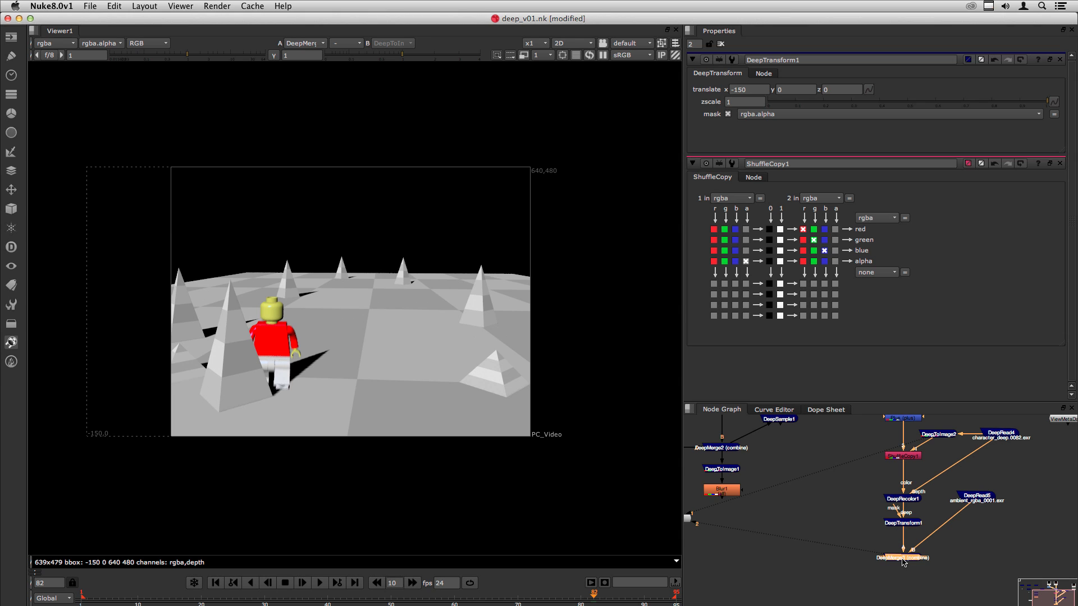
{"action": "left_click", "coordinate": [838, 509]}
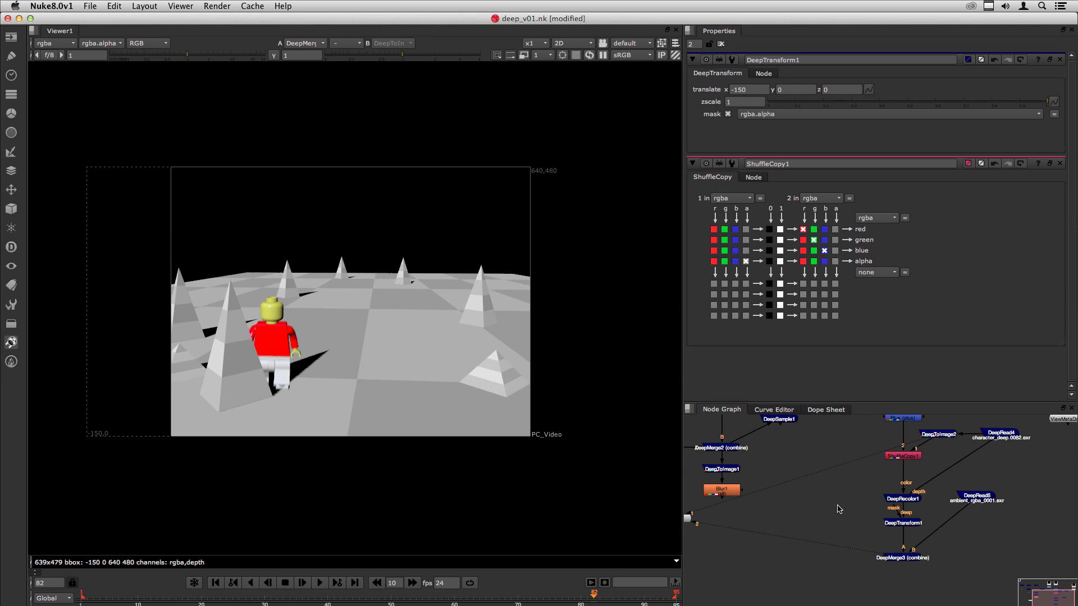